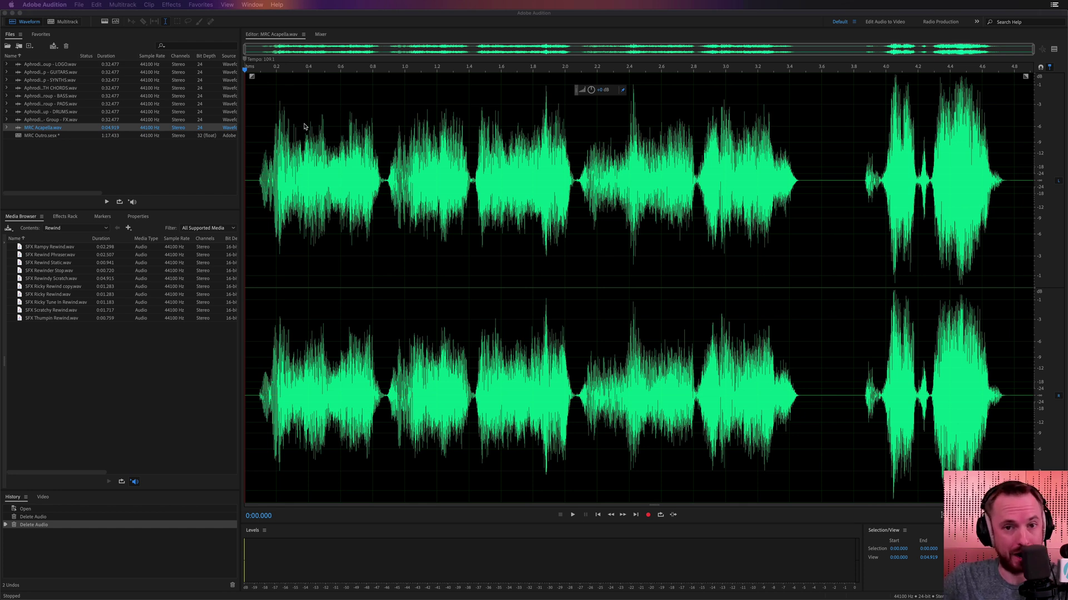
Open LOGO.wav in the Waveform editor and play its logo sound from 0:24.697
left_click_drag(326, 35, 341, 35)
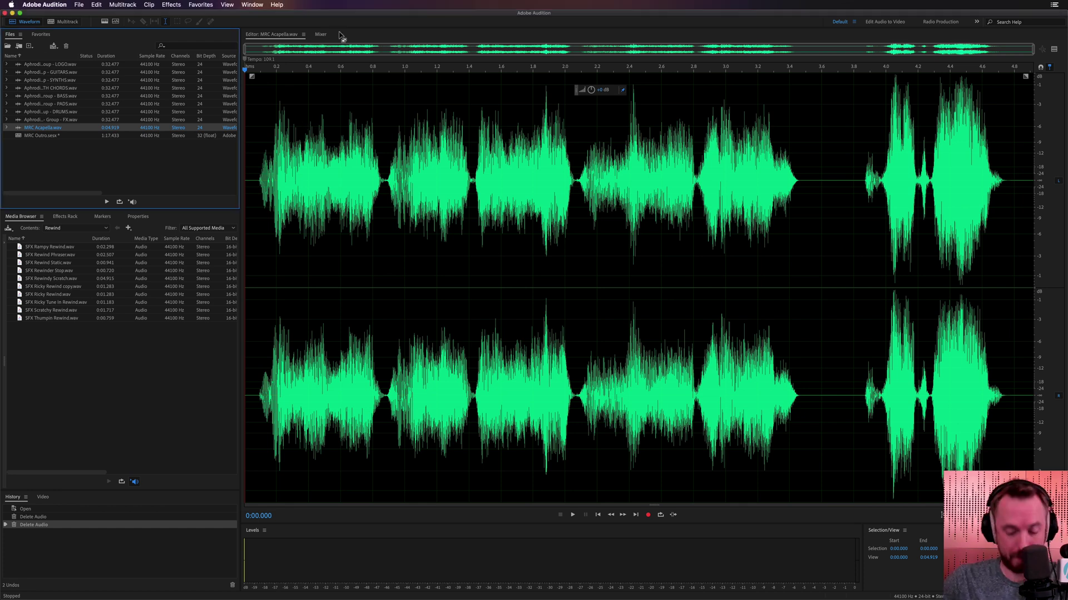
key("space")
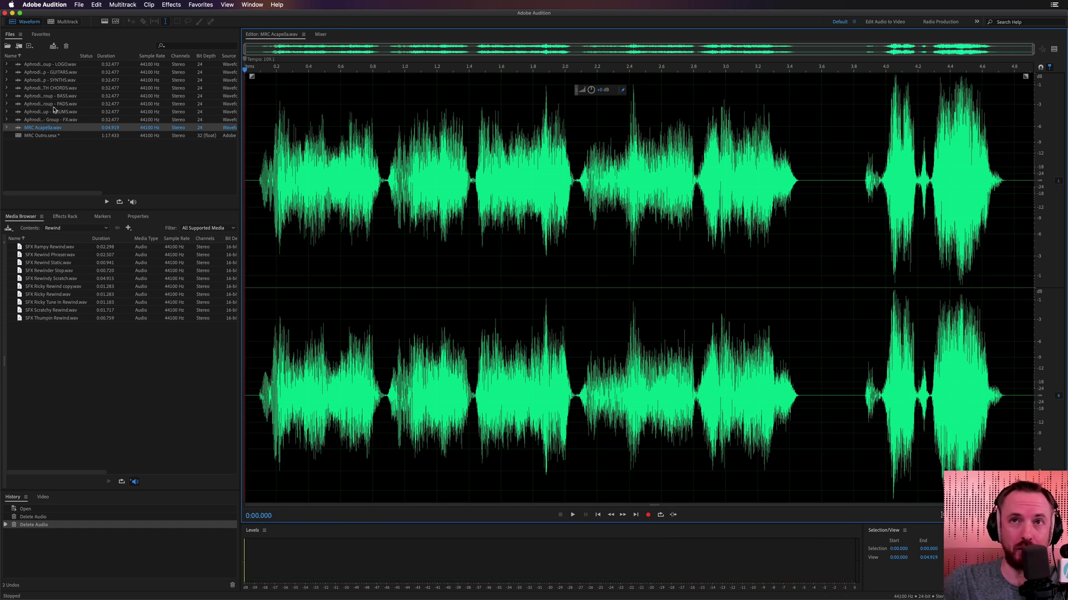
double_click(49, 64)
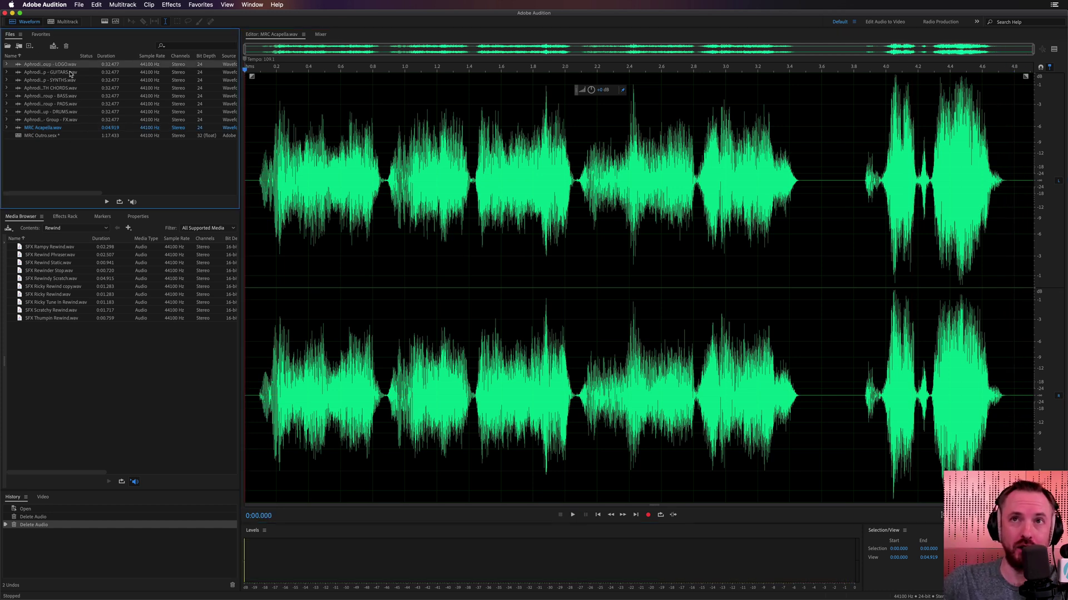
left_click(844, 180)
key("space")
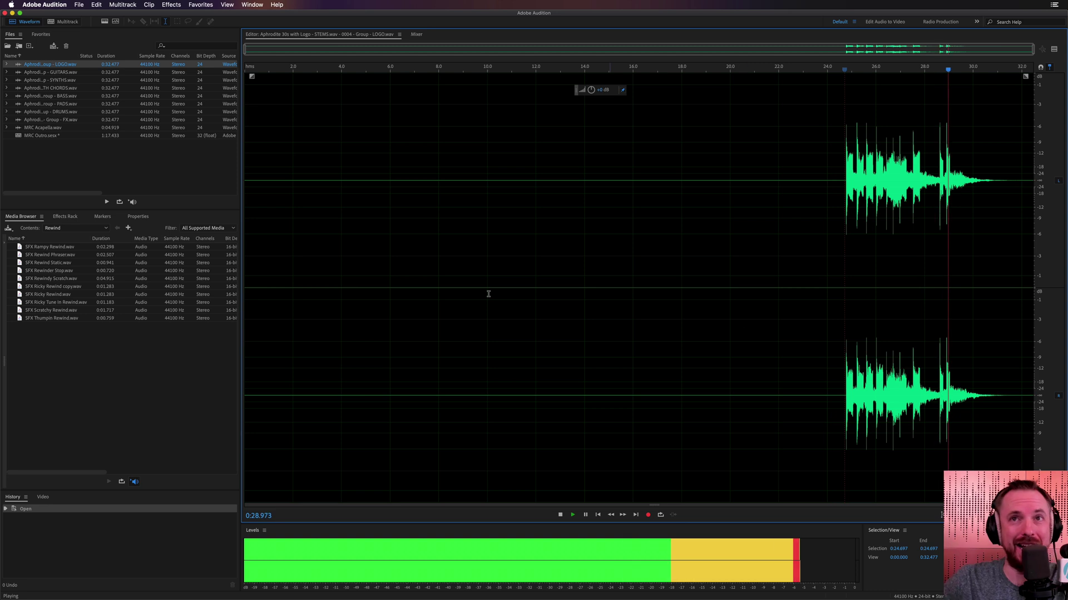
key("space")
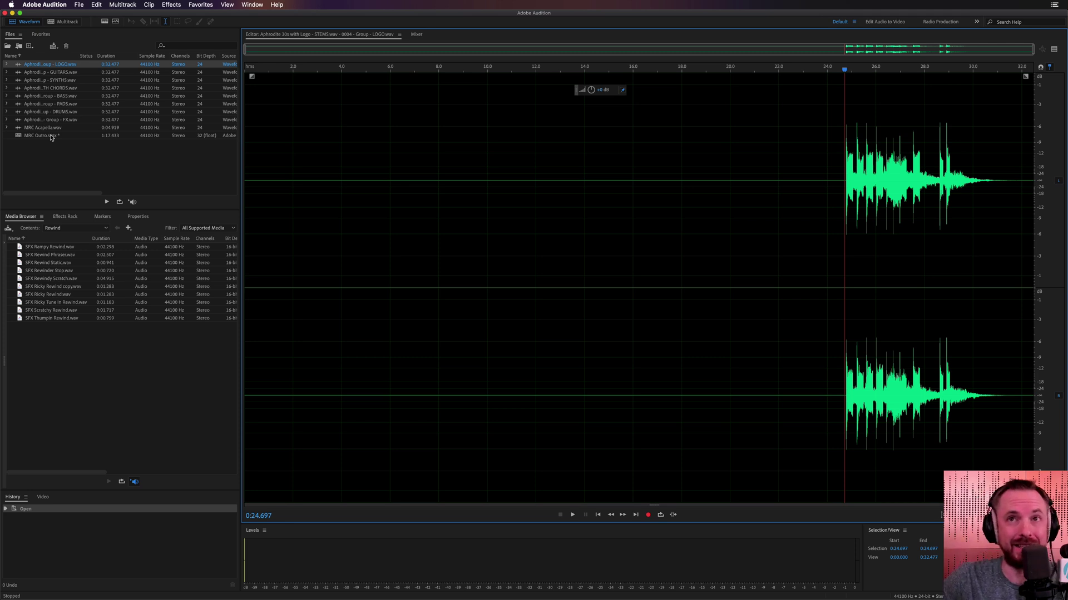
Switch to the MRC Outro.sesx multitrack session and scroll its timeline back to the start
left_click(64, 21)
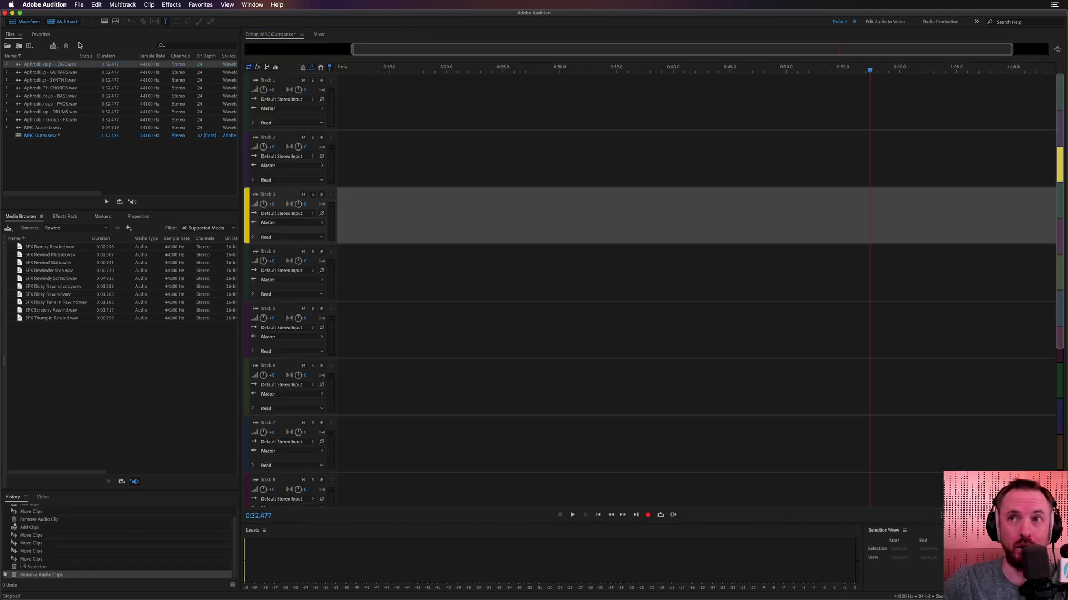
left_click(368, 157)
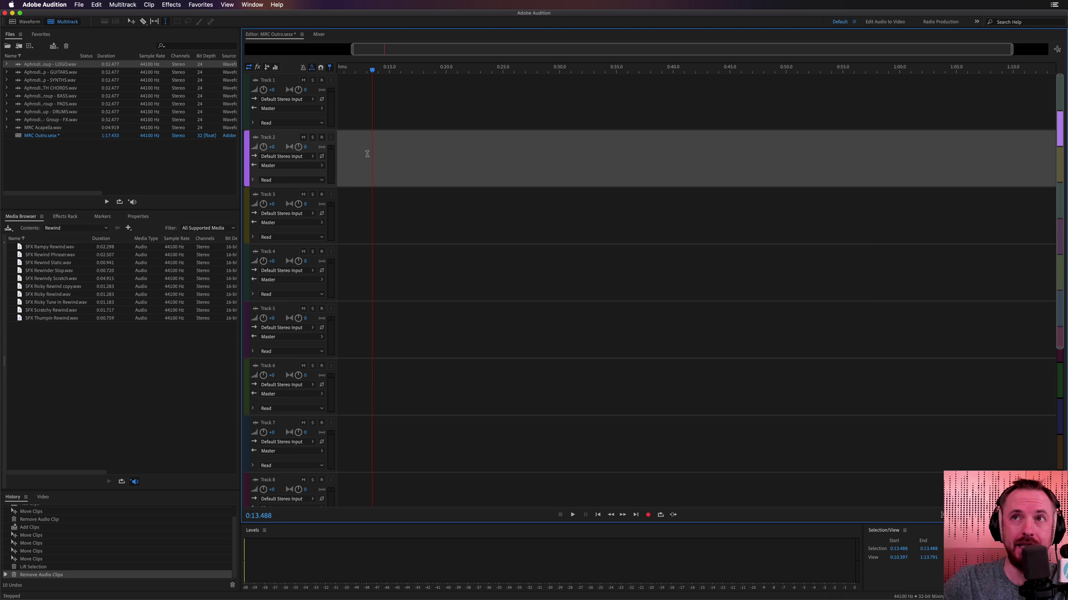
left_click(351, 105)
scroll(345, 142, "down", 2)
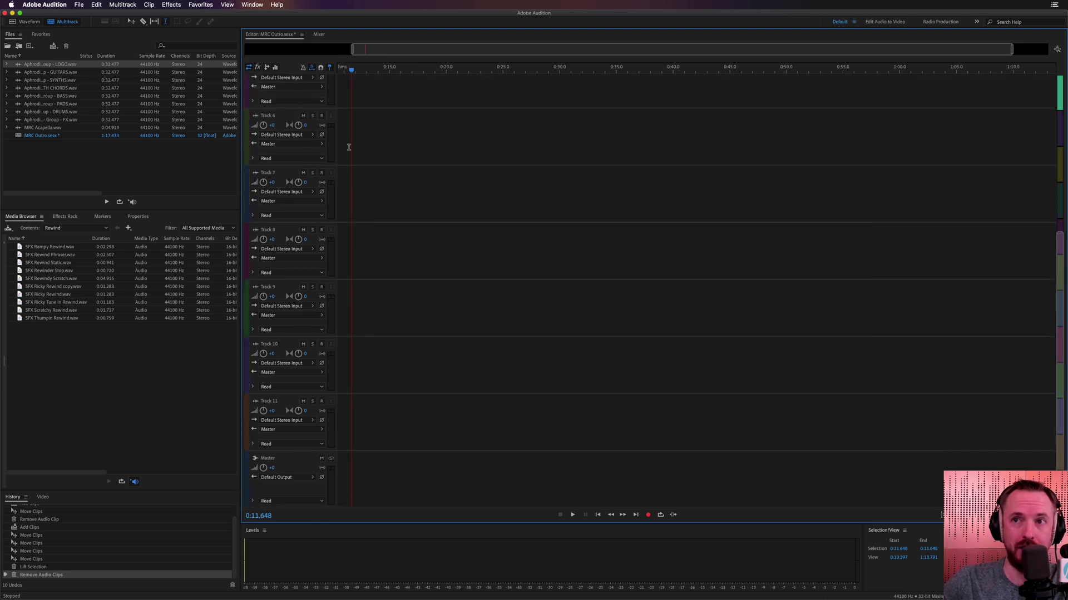
scroll(344, 141, "up", 2)
left_click_drag(351, 71, 338, 75)
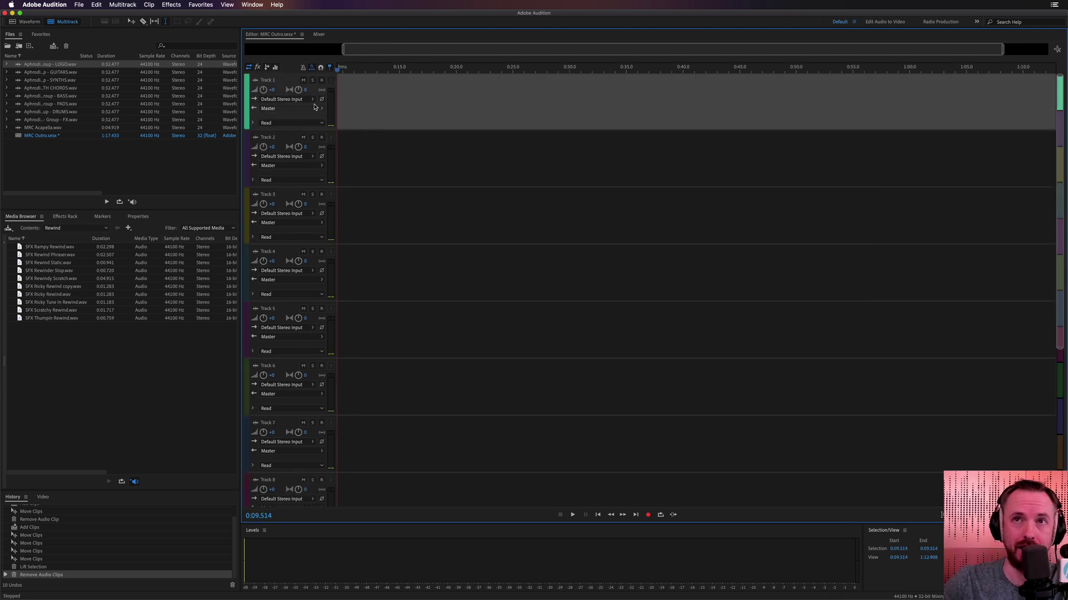
scroll(388, 119, "left", 5)
scroll(384, 119, "left", 2)
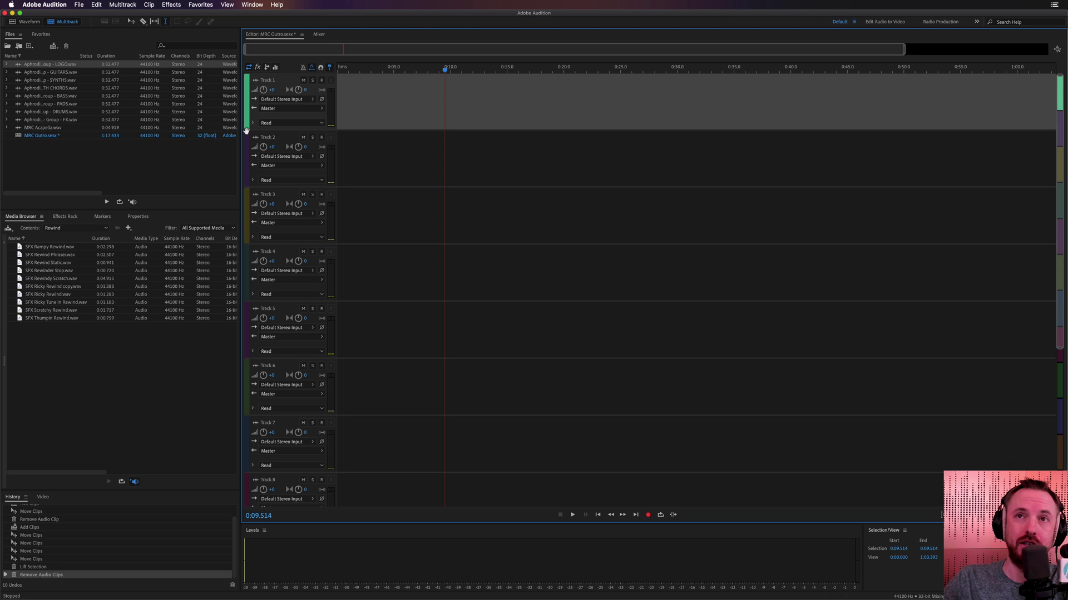
Drag the eight stems, LOGO through FX, into the session, one stem per track
left_click(48, 67)
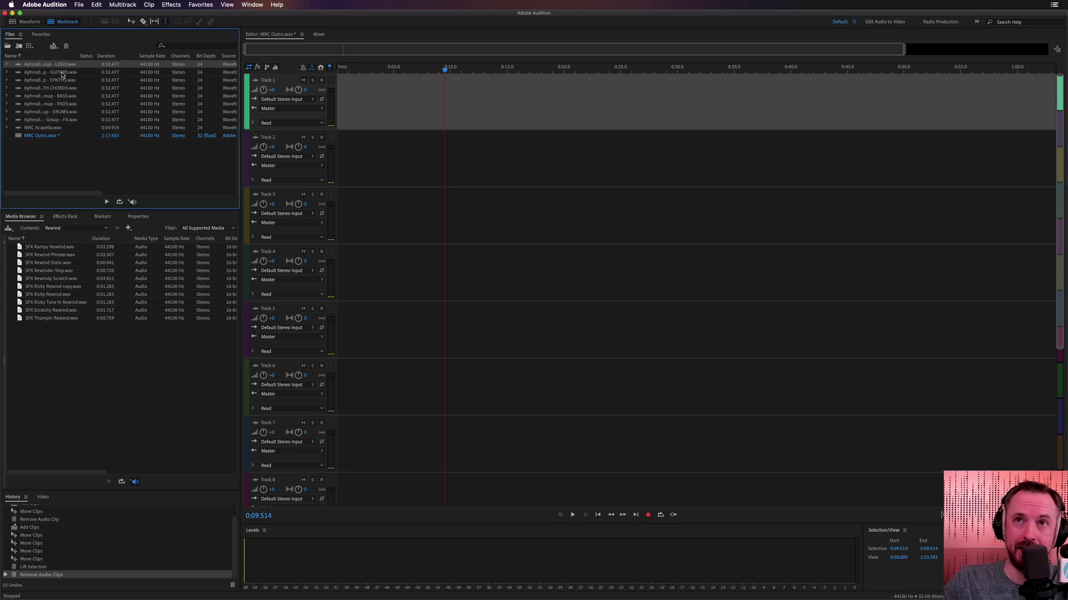
left_click(73, 120, "shift")
left_click_drag(50, 67, 334, 103)
key("shift")
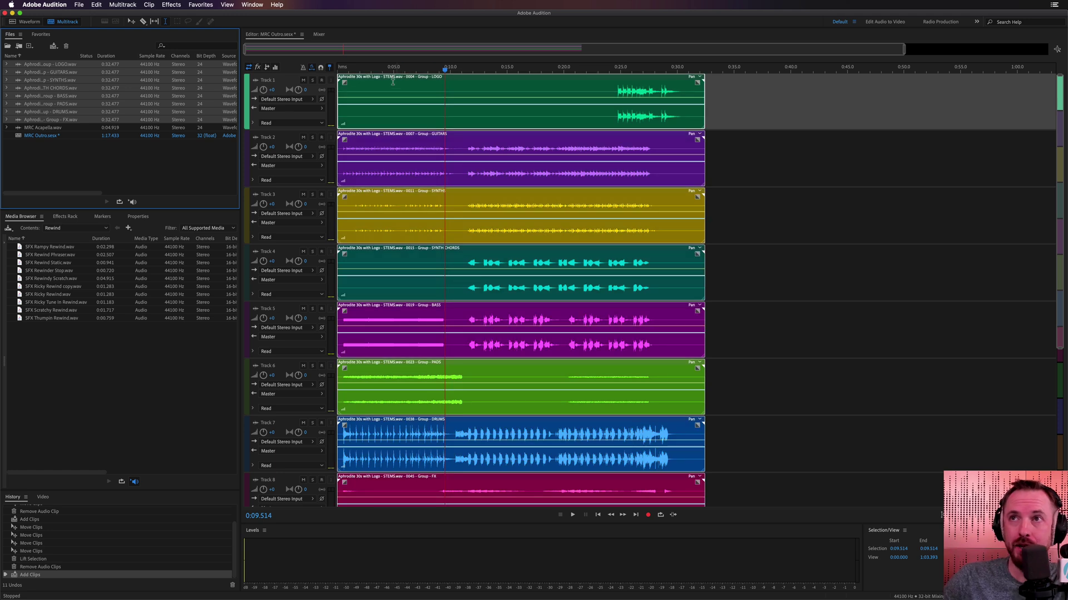
Play the stems from the start, then scrub the timeline and replay from 0:10.301
key("Home")
key("space")
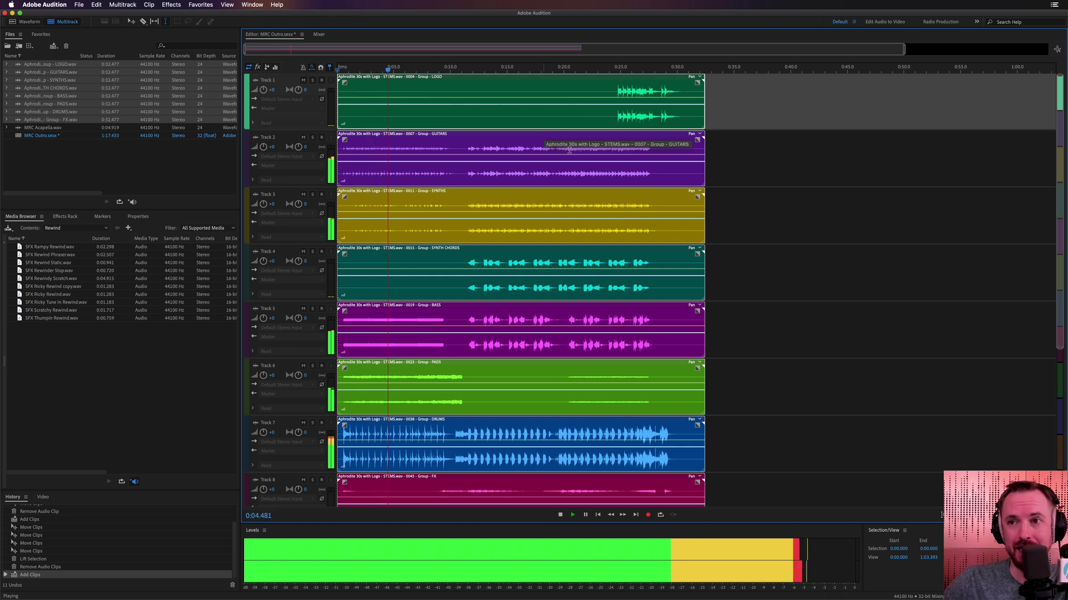
key("space")
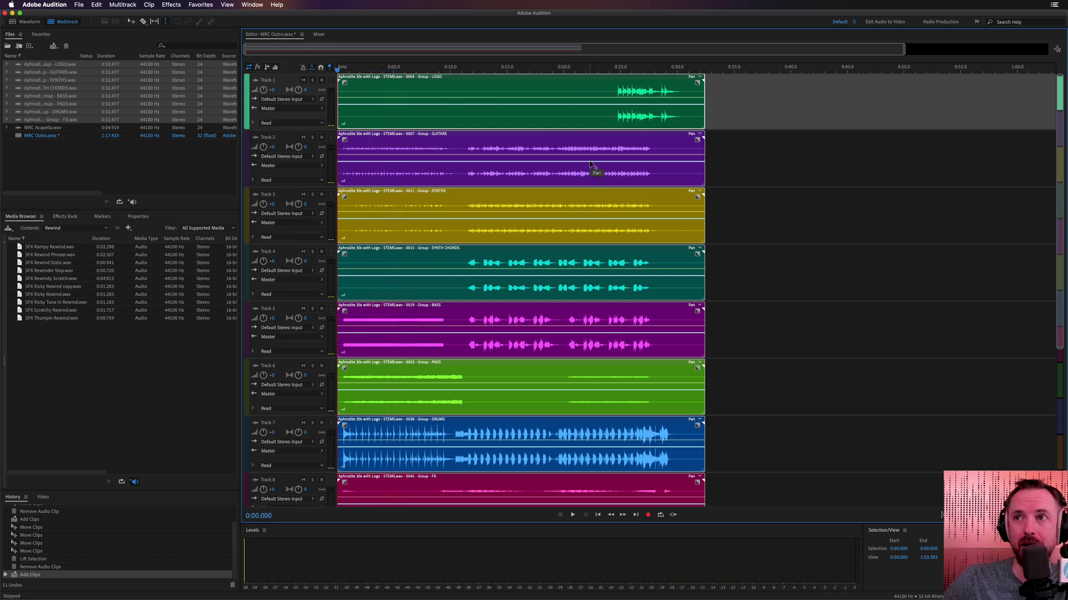
left_click(678, 67)
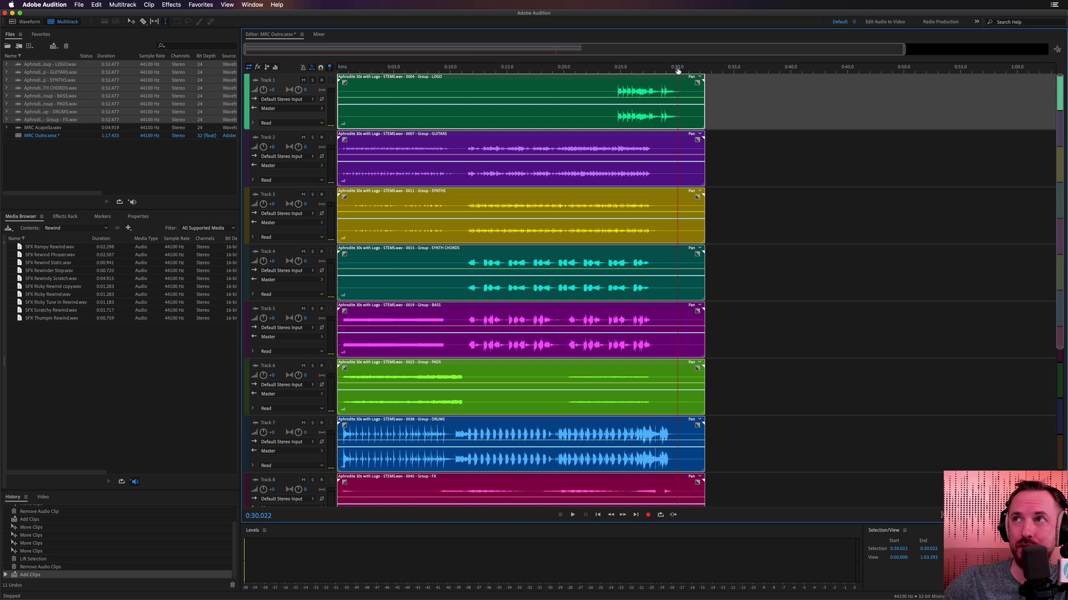
left_click(564, 68)
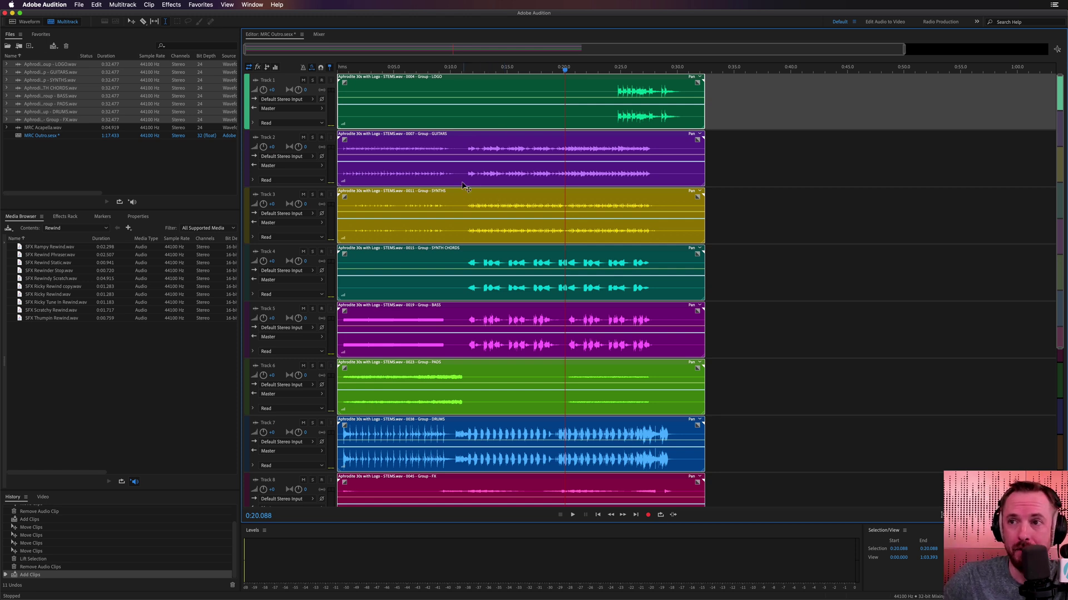
left_click(459, 148)
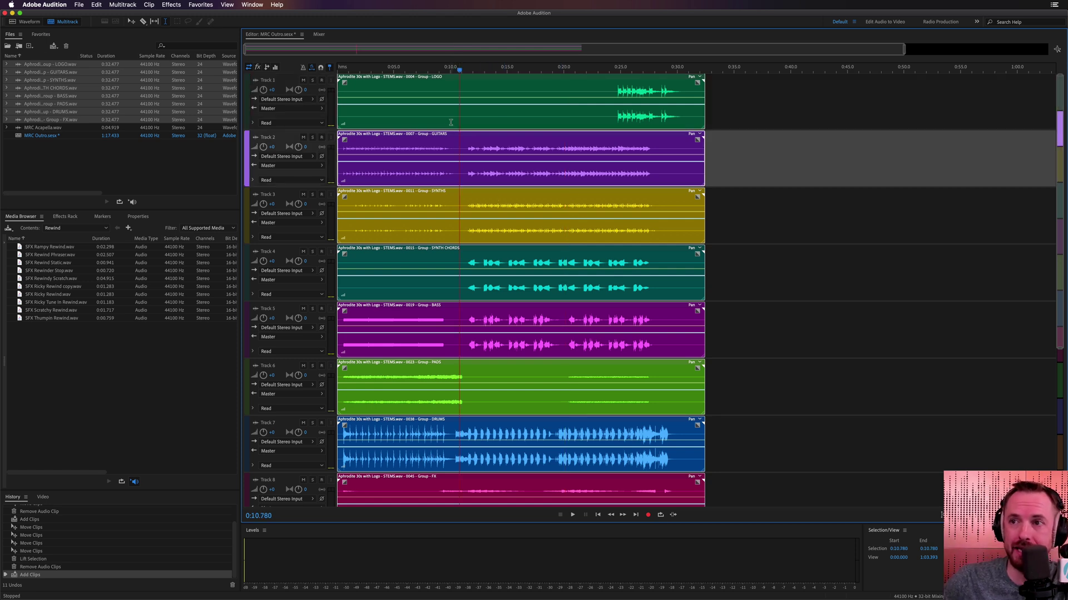
left_click(456, 68)
left_click(454, 69)
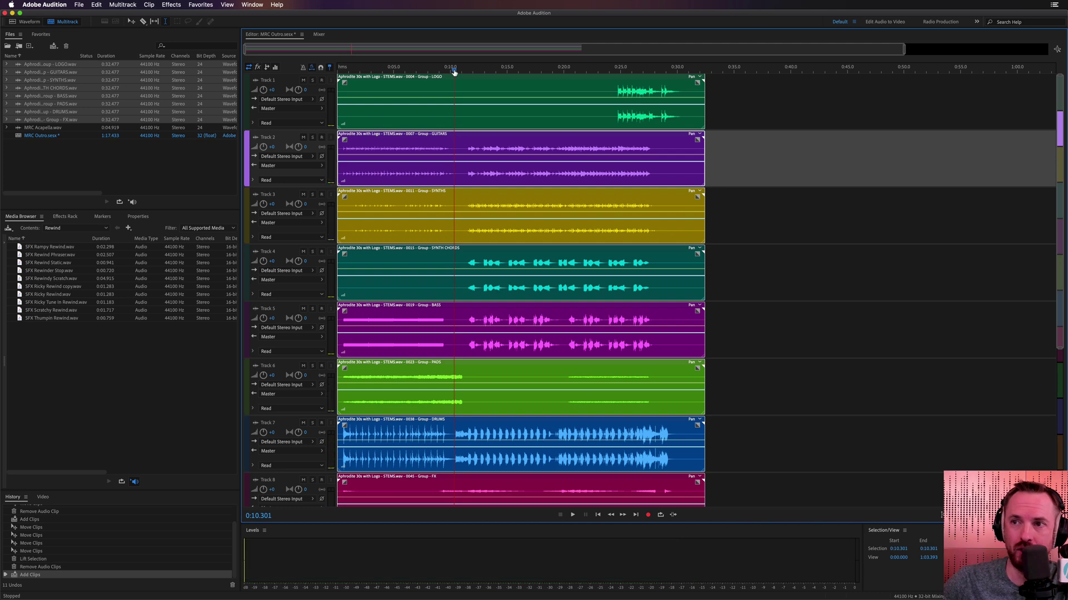
scroll(452, 69, "up", 3)
key("space")
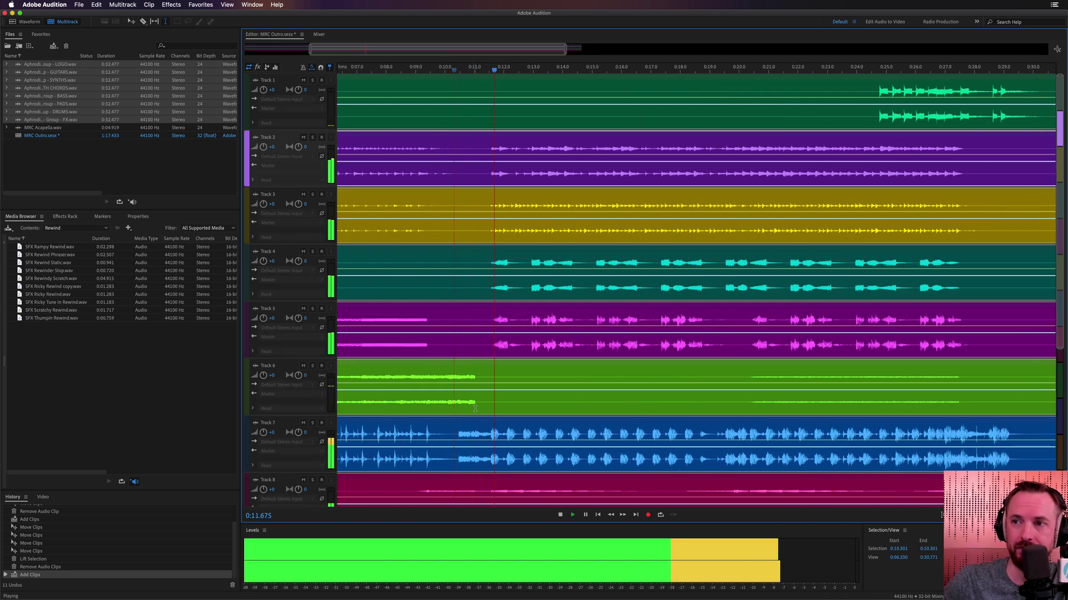
key("space")
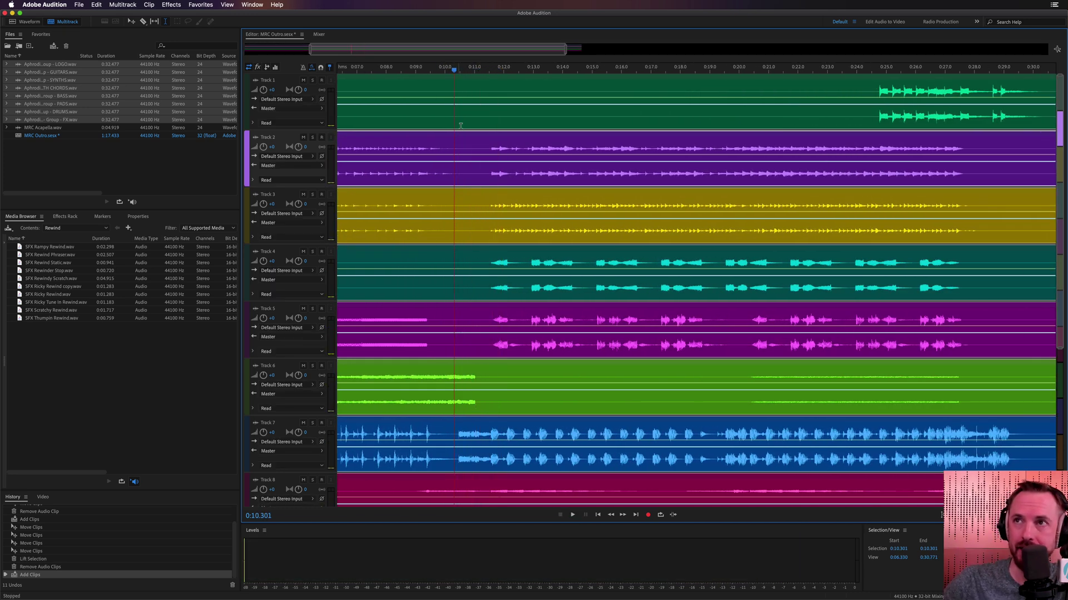
Lift the 0:05.081–0:10.429 range out of all tracks
left_click_drag(457, 114, 337, 423)
scroll(452, 422, "down", 5)
scroll(452, 422, "up", 5)
key("Delete")
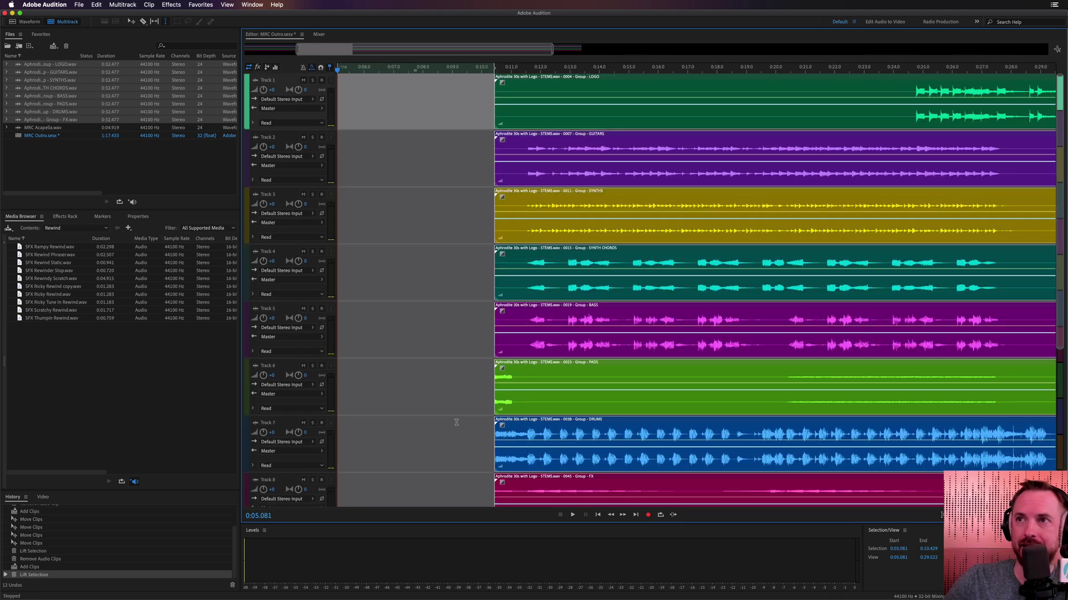
left_click(432, 254)
key("backslash")
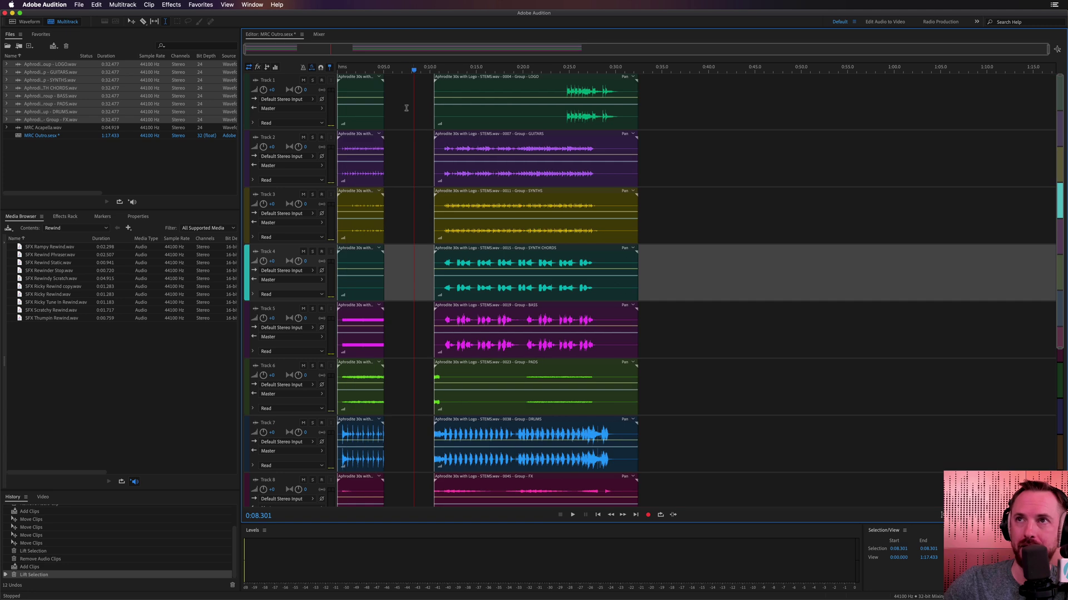
Delete the opening 0:00–0:06.651 clips and slide the remaining clips to start at 0:00
left_click_drag(399, 105, 331, 351)
key("Delete")
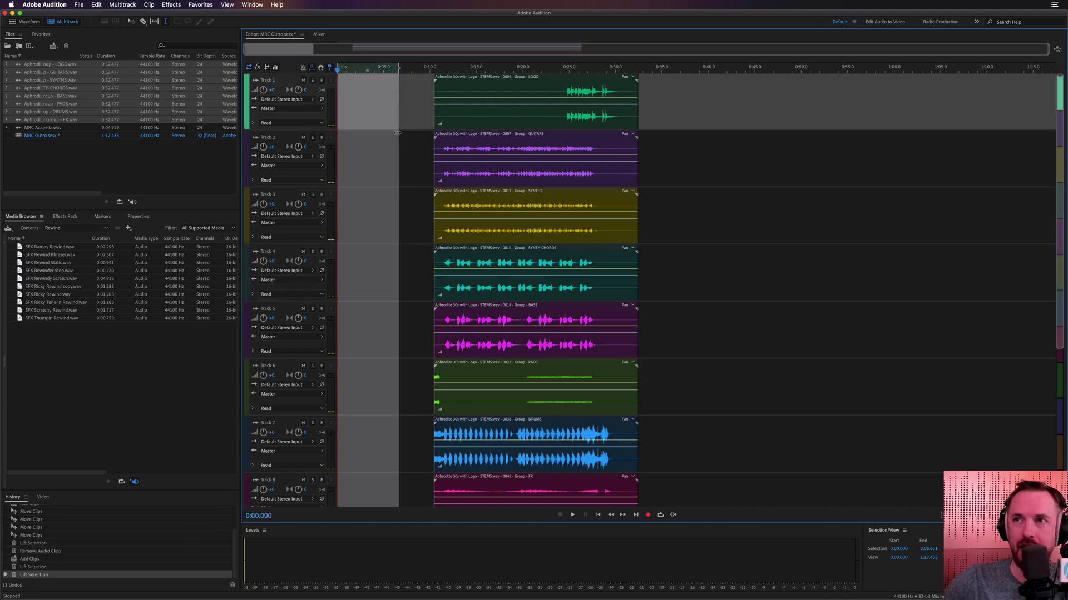
left_click_drag(418, 83, 776, 464)
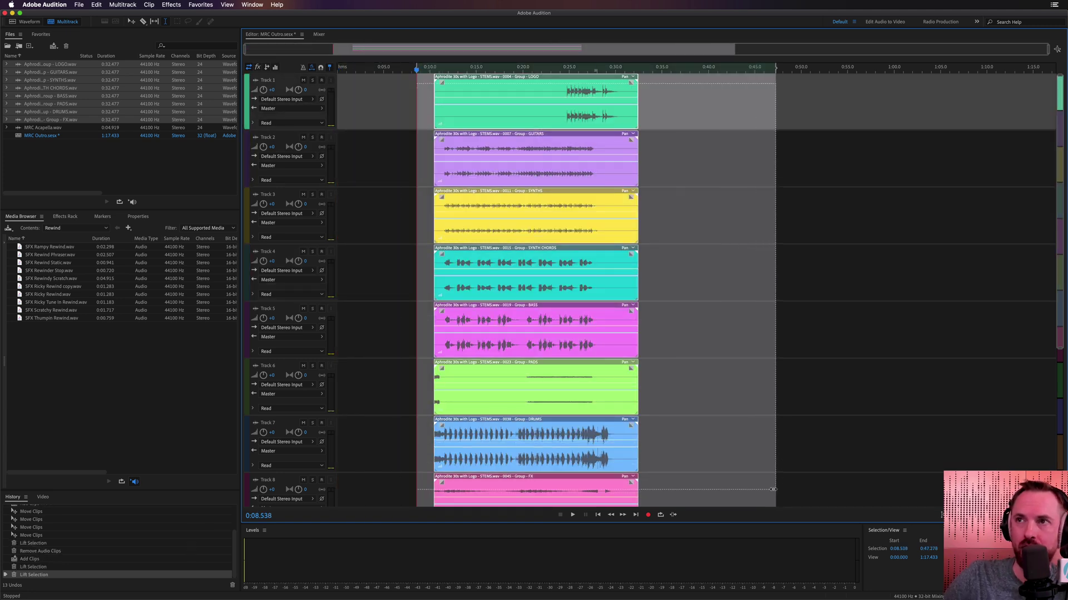
left_click_drag(443, 114, 347, 116)
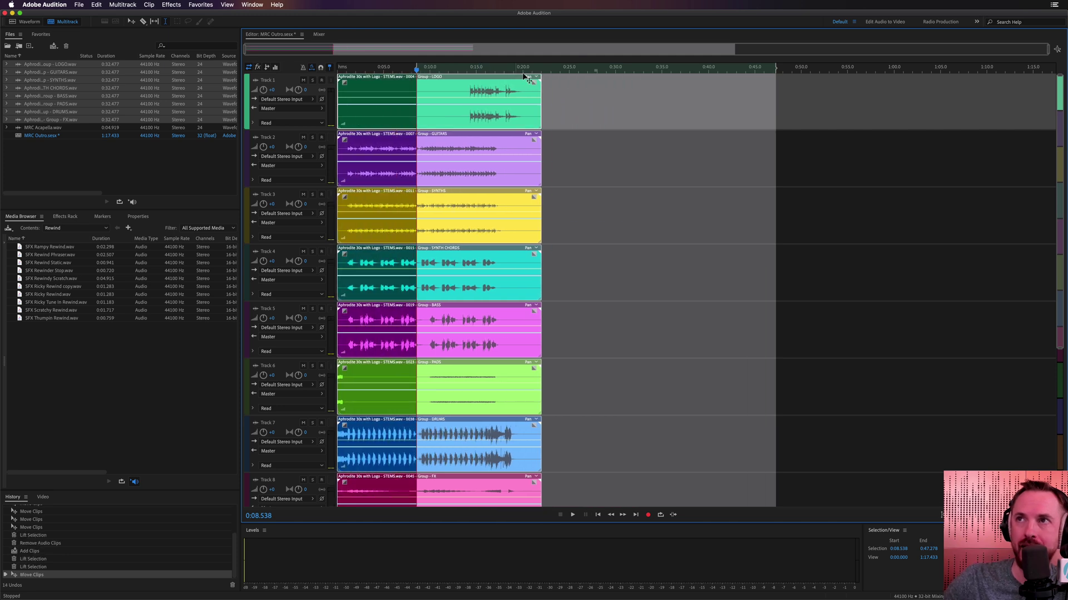
left_click(572, 78)
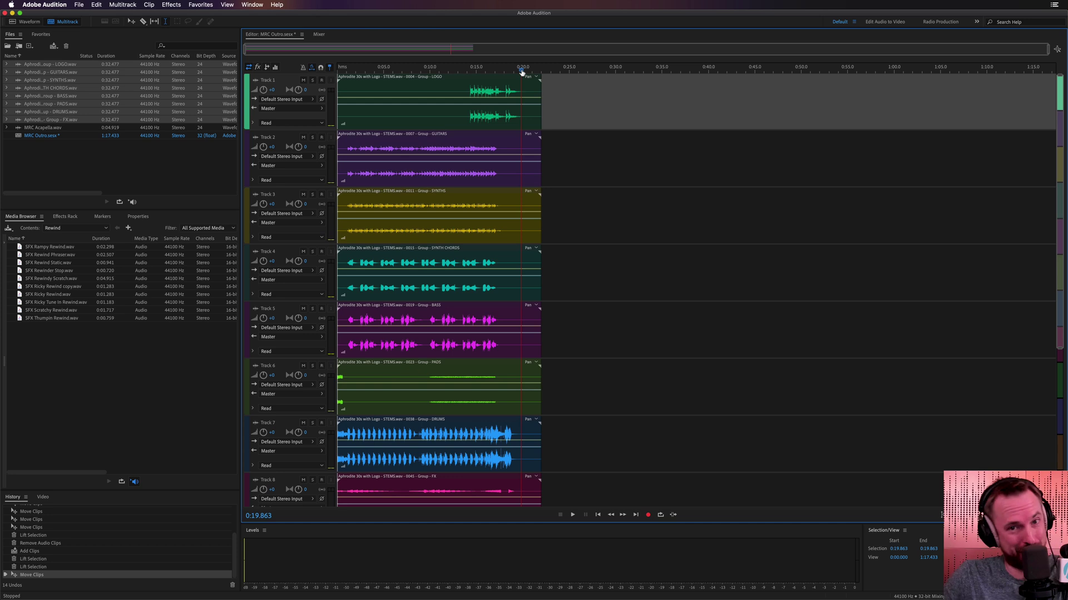
Play the trimmed stems from the start and zoom in on the first twenty seconds
key("Home")
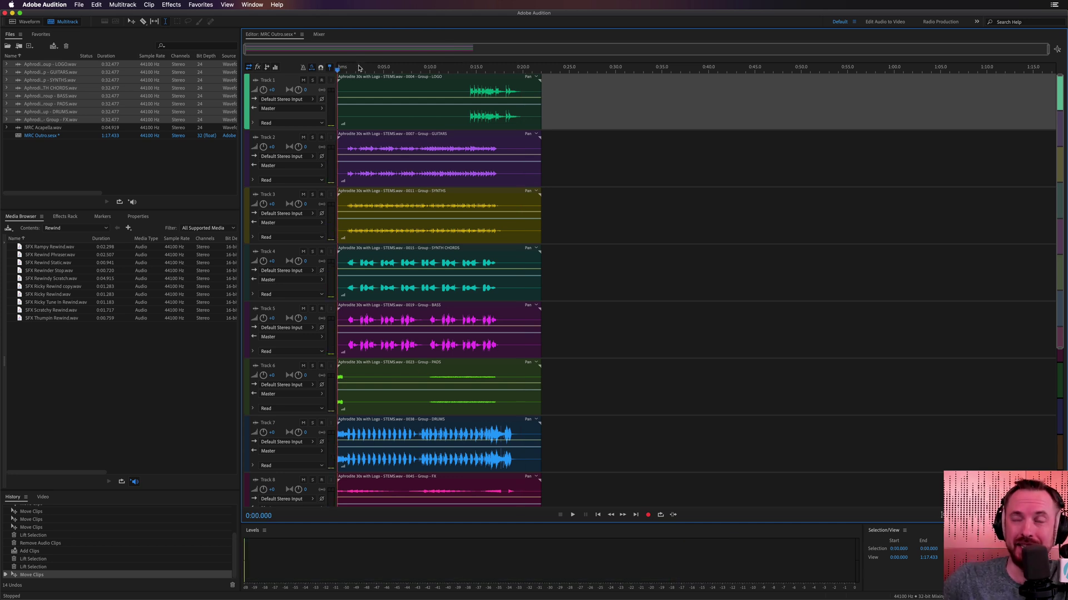
key("space")
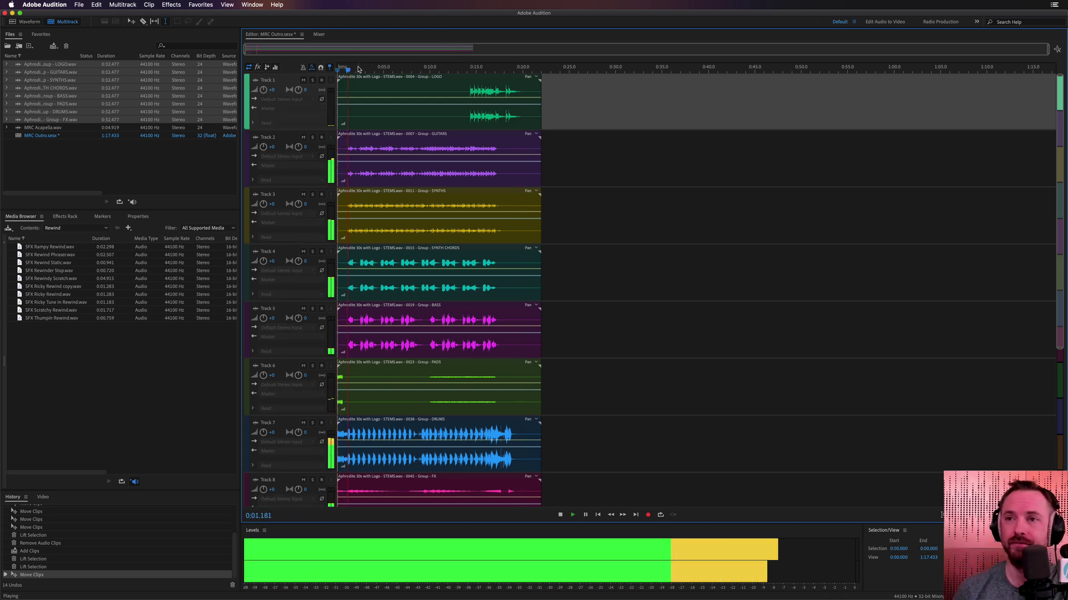
key("space")
key("space")
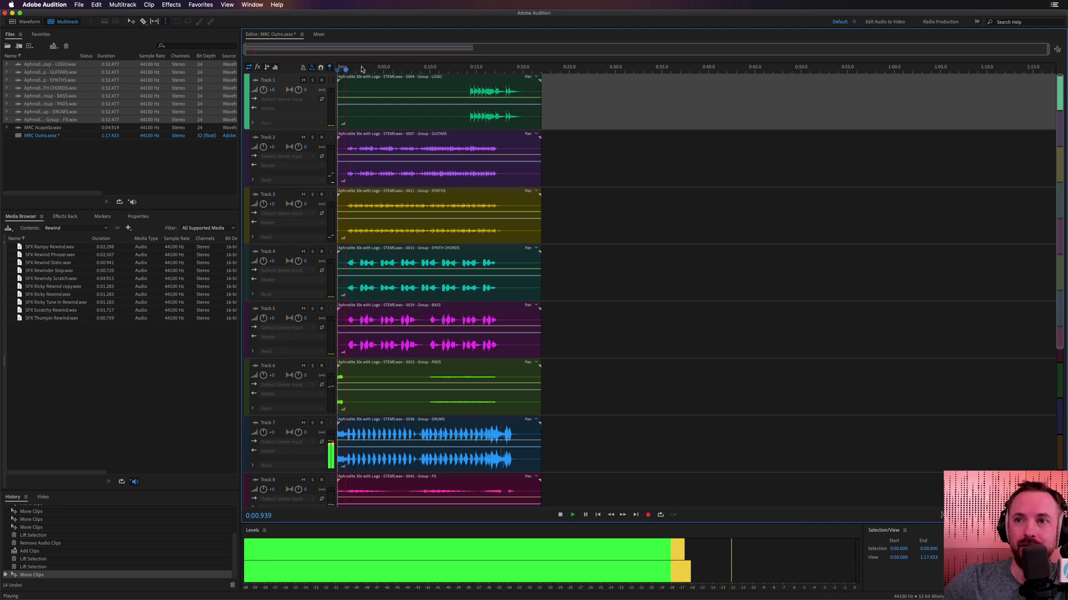
key("space")
key("equal")
key("equal")
key("equal")
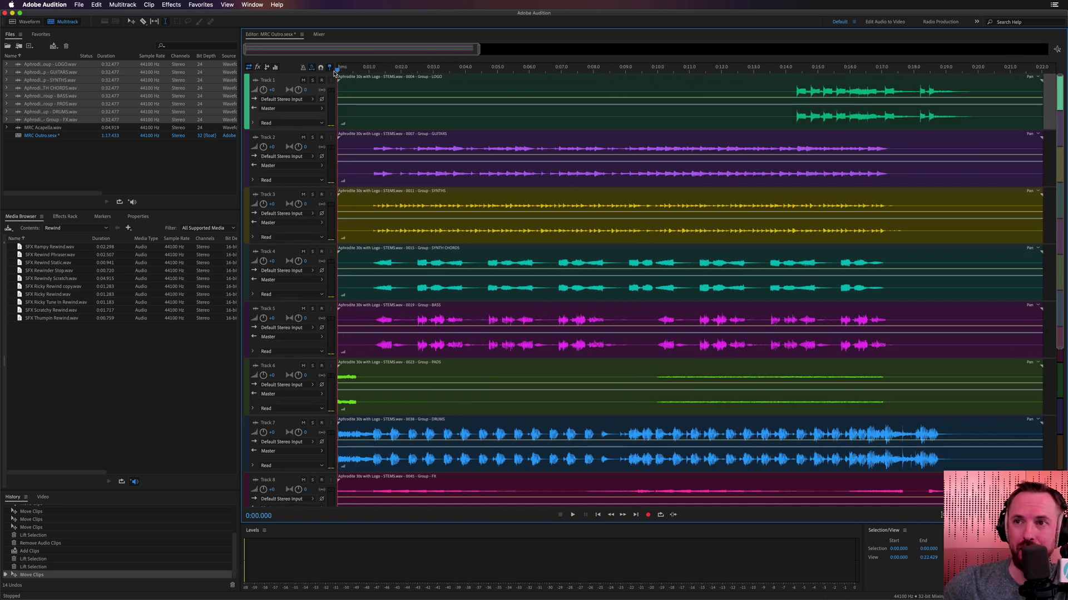
Solo Track 6 to hear the PADS clip alone, then unsolo it
left_click(356, 402)
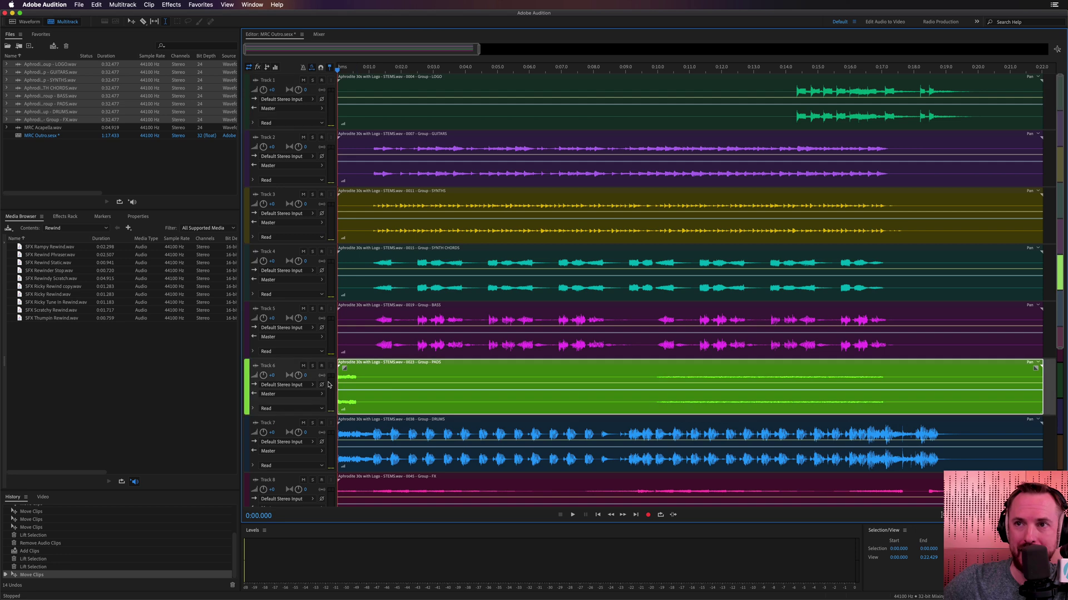
left_click(313, 365)
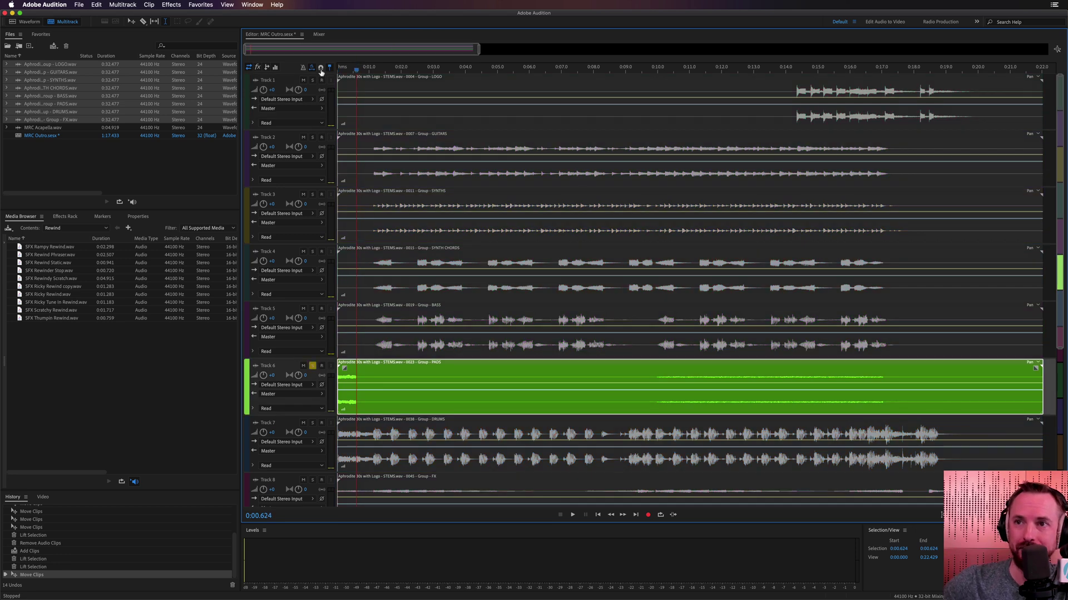
key("Home")
key("space")
key("space")
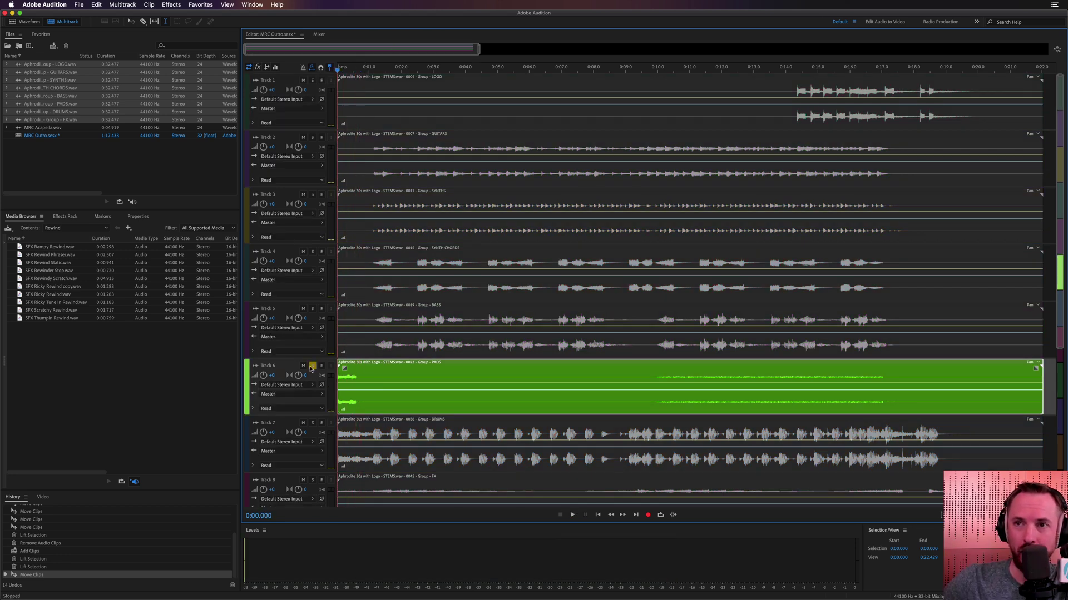
left_click(313, 365)
key("space")
key("space")
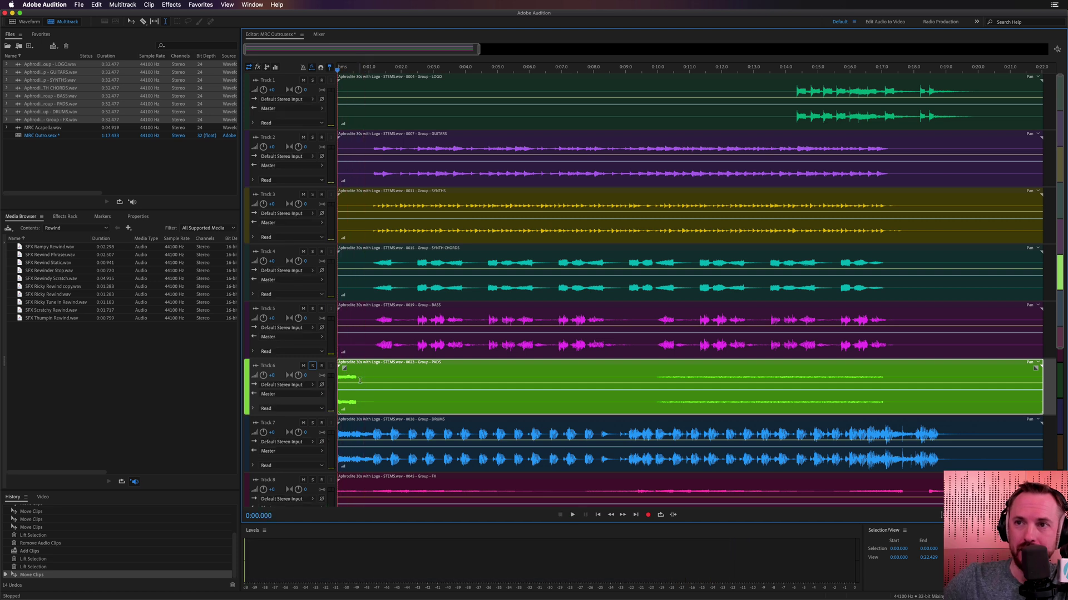
Lift the opening moment of the PADS clip and replay the full mix zoomed out
left_click_drag(364, 375, 349, 374)
key("Delete")
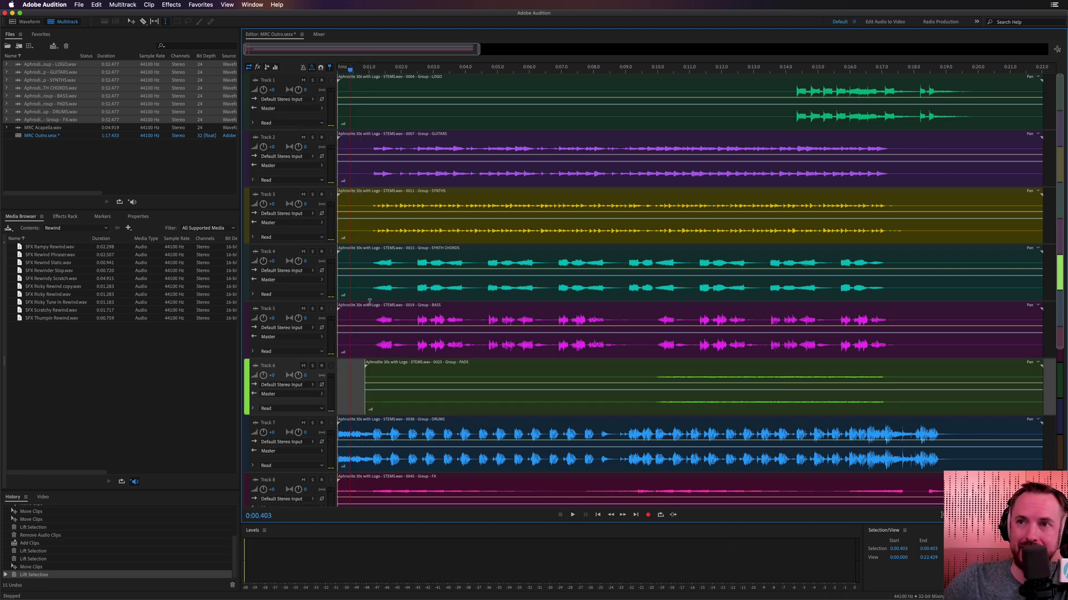
key("Home")
key("space")
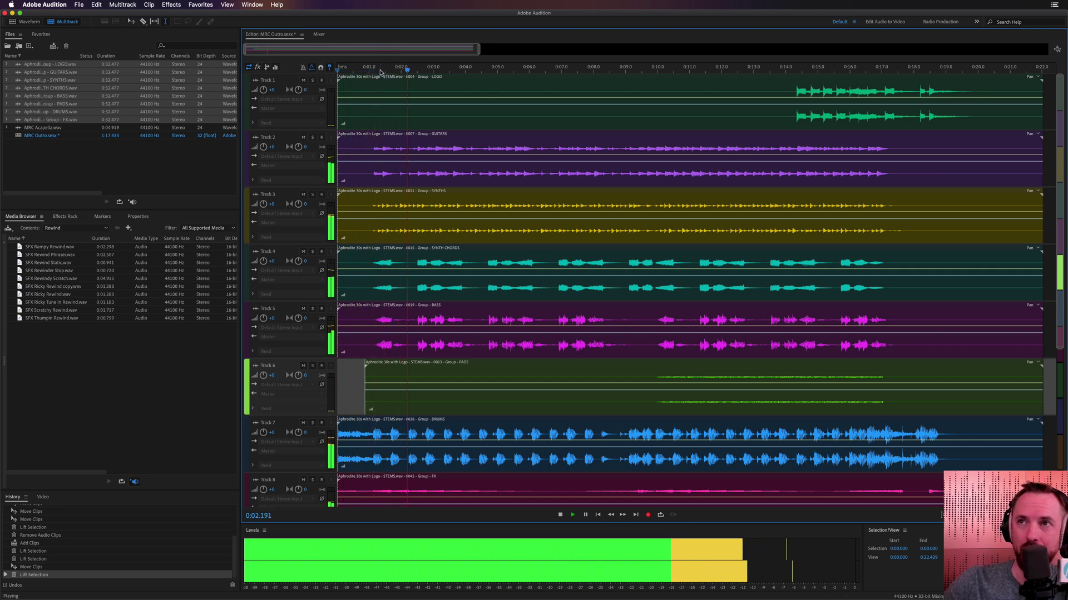
key("backslash")
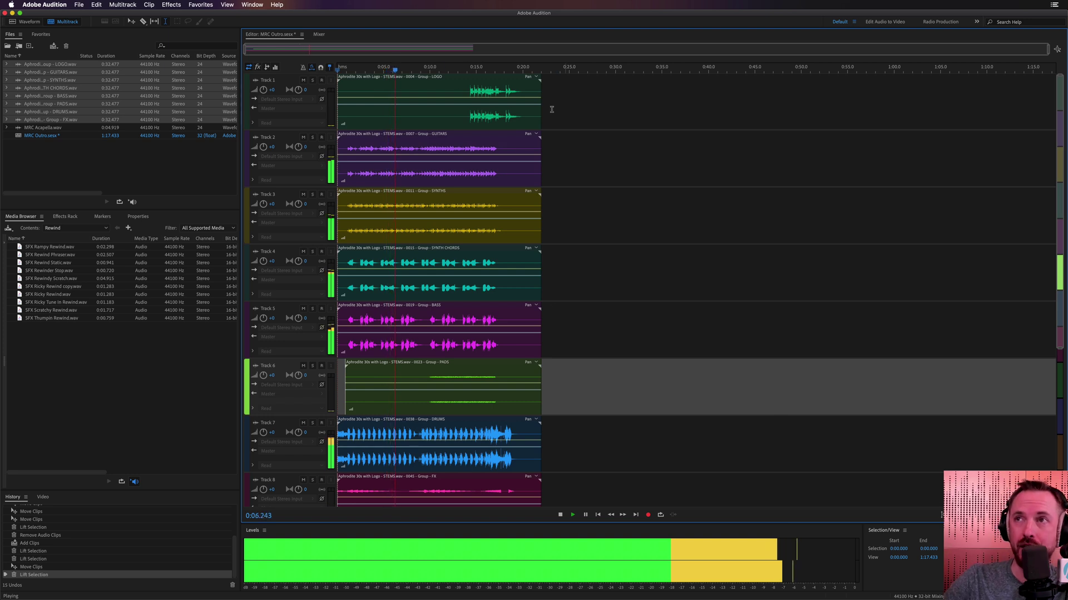
key("space")
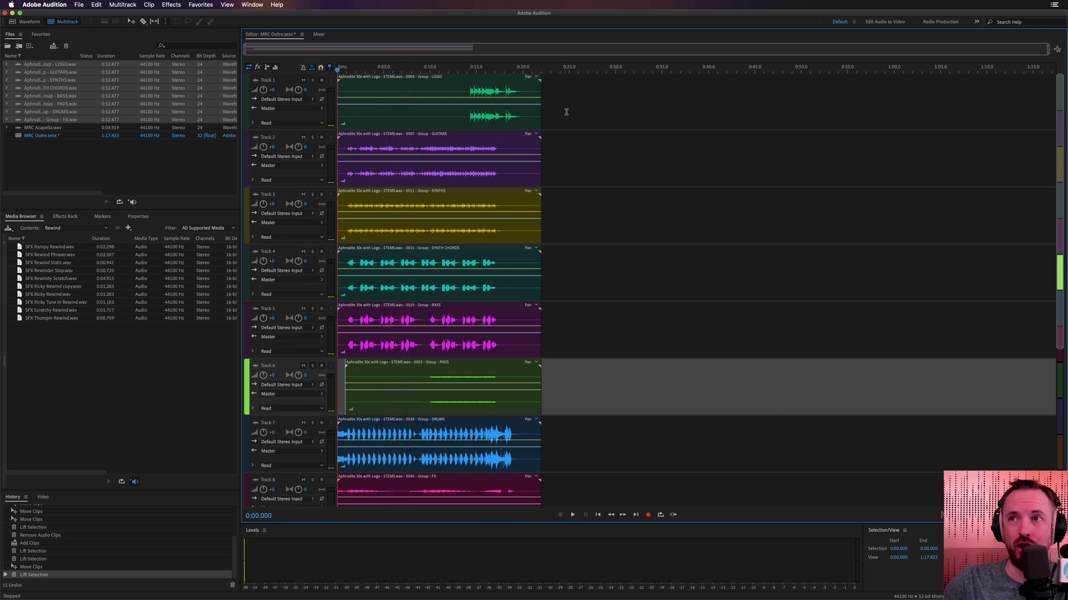
Select all clips with Ctrl+A, drag them one track lower, and start playback
left_click_drag(574, 106, 576, 105)
key("super+a")
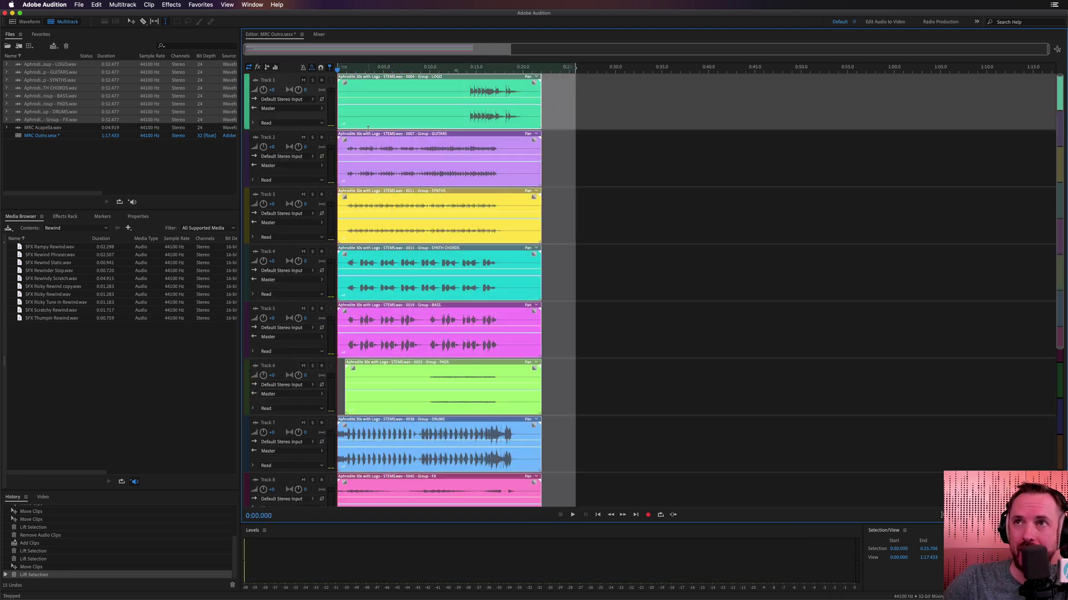
left_click_drag(369, 125, 365, 143)
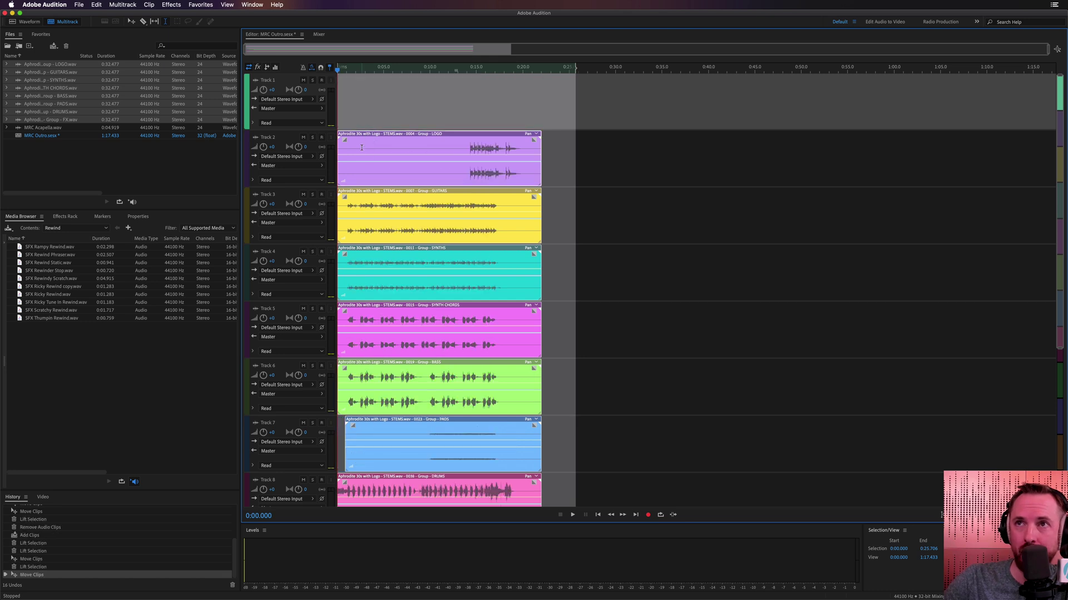
scroll(287, 152, "down", 1)
scroll(345, 297, "down", 1)
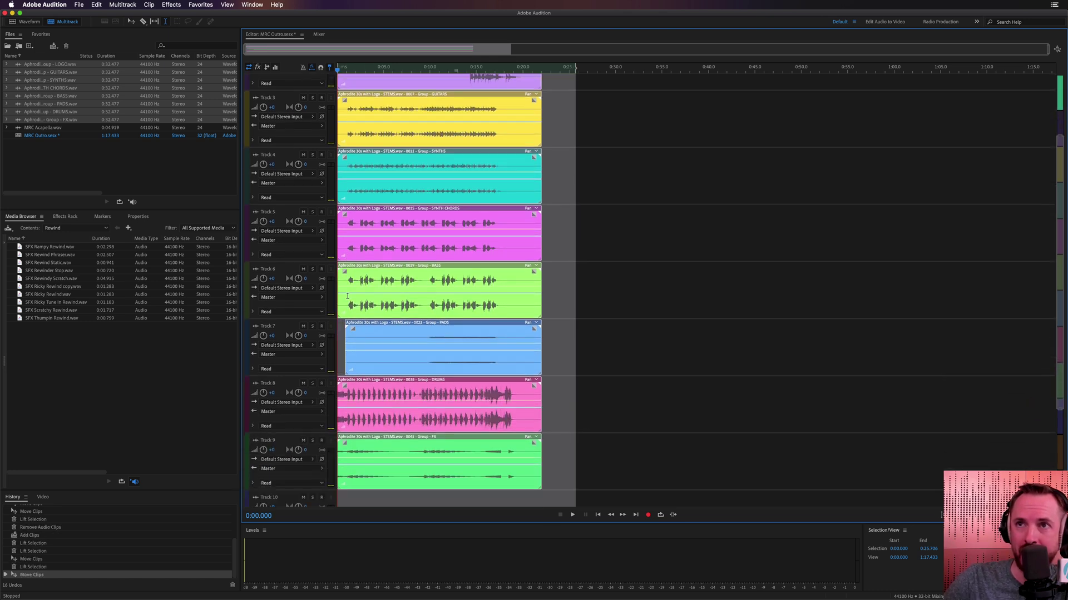
left_click(378, 436)
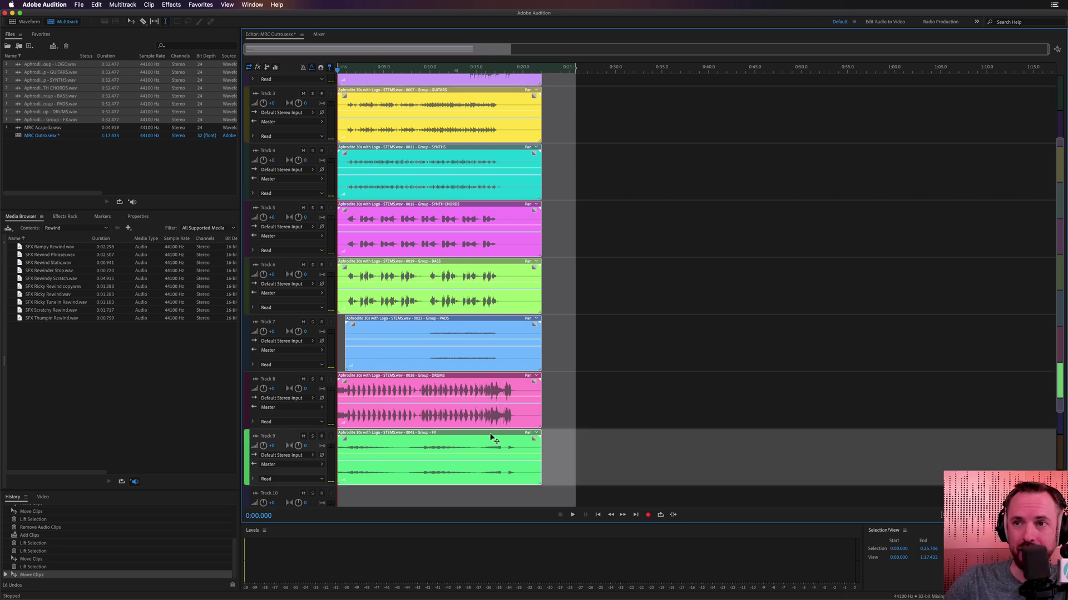
key("space")
Solo Tracks 9 up to 2, FX through LOGO, in turn, then stop at 0:26.020
left_click(312, 436)
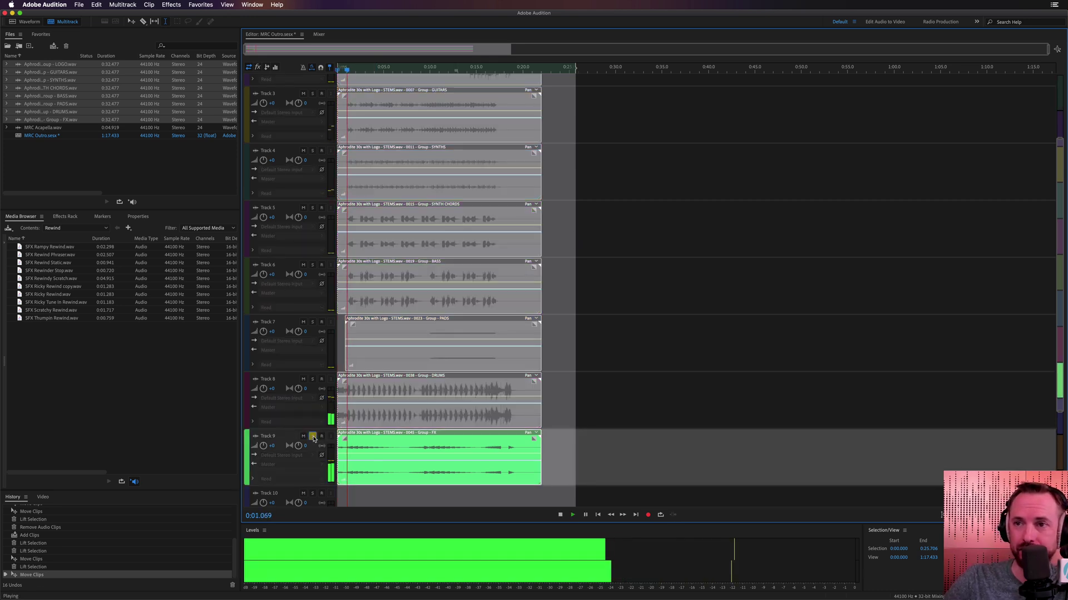
left_click(313, 379)
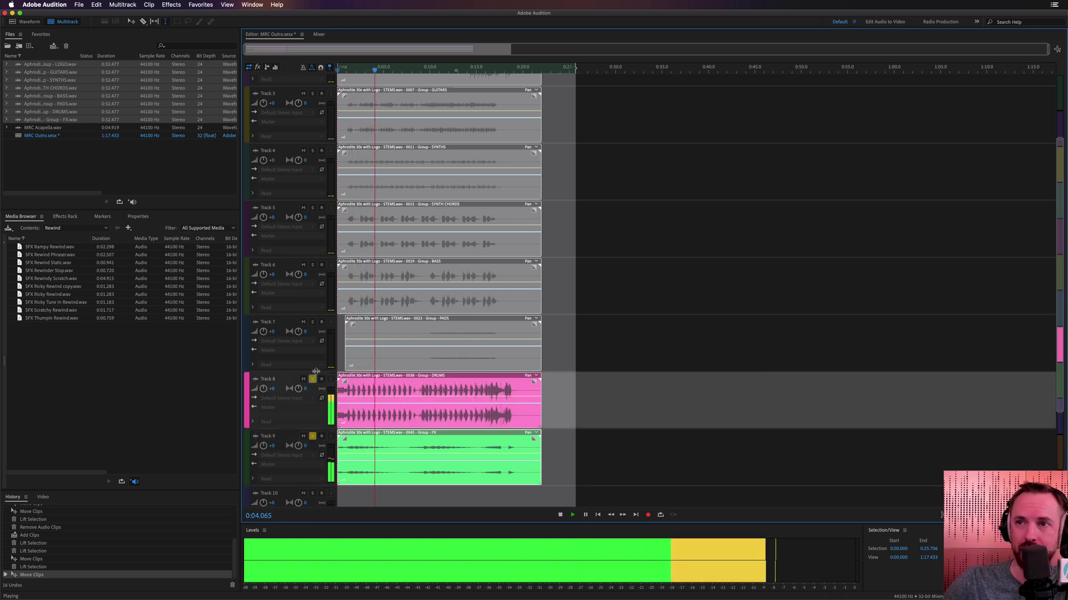
left_click(312, 321)
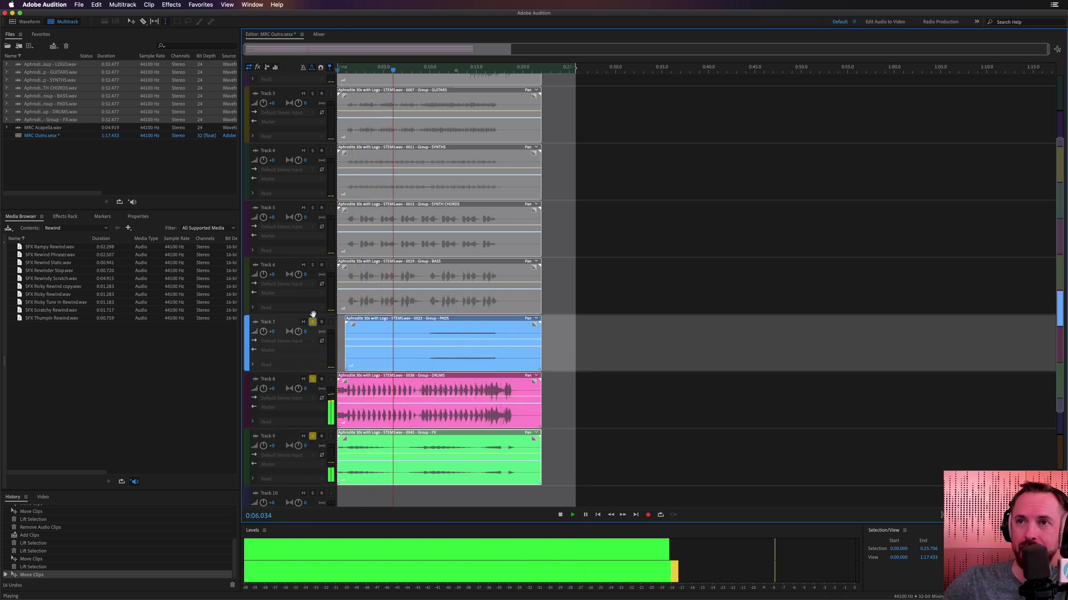
left_click(313, 265)
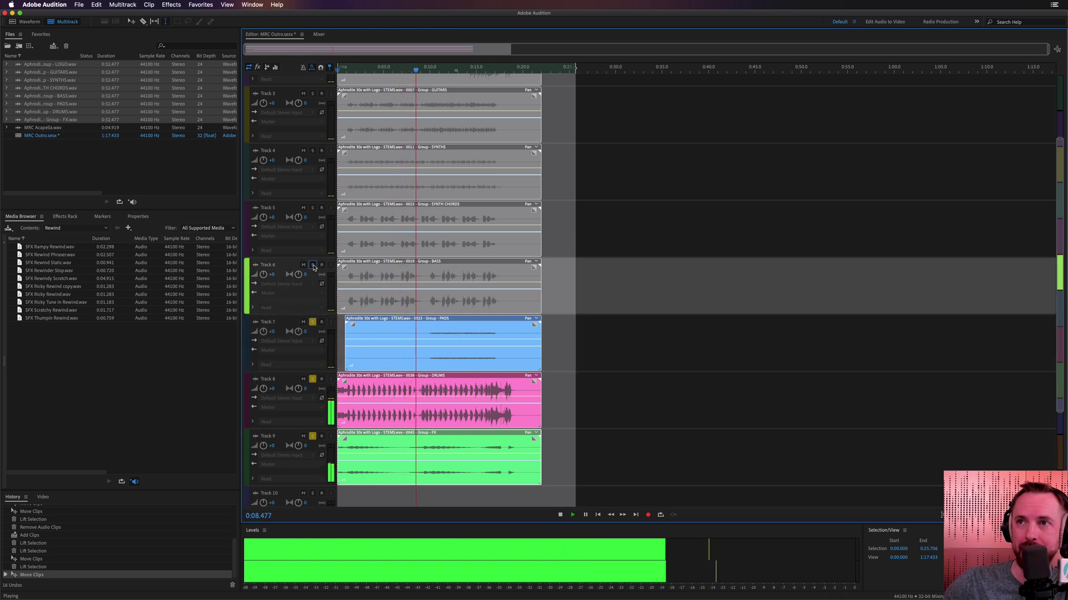
left_click(313, 209)
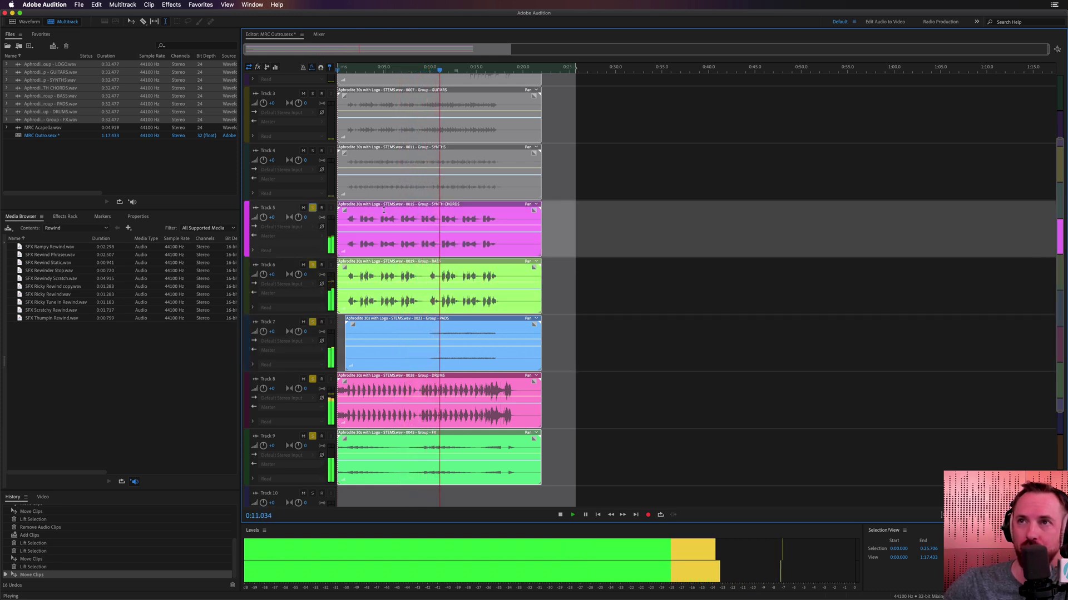
scroll(312, 239, "up", 3)
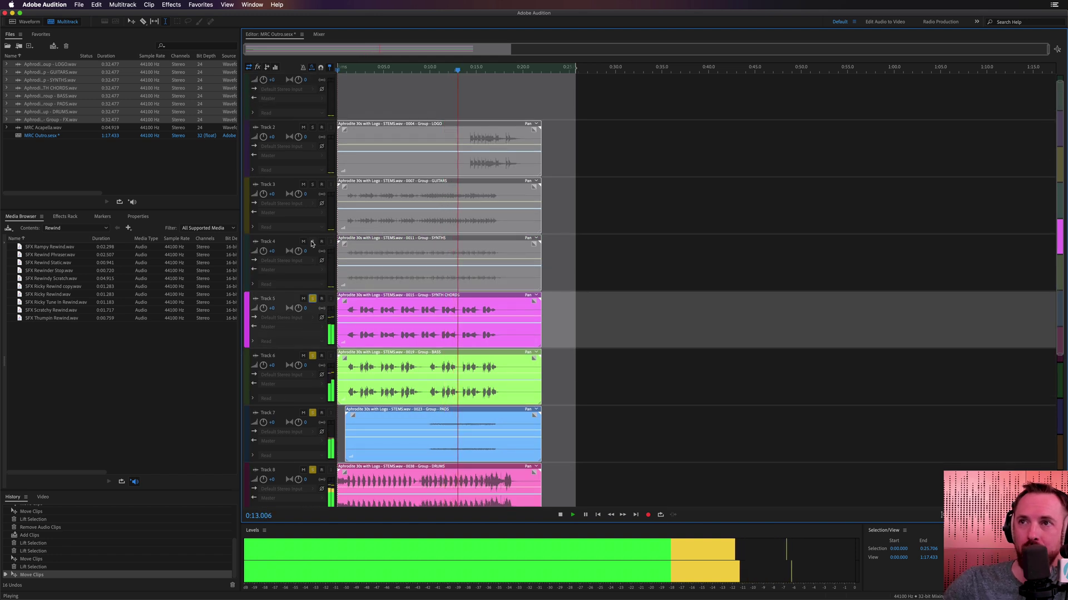
left_click(312, 241)
left_click(312, 185)
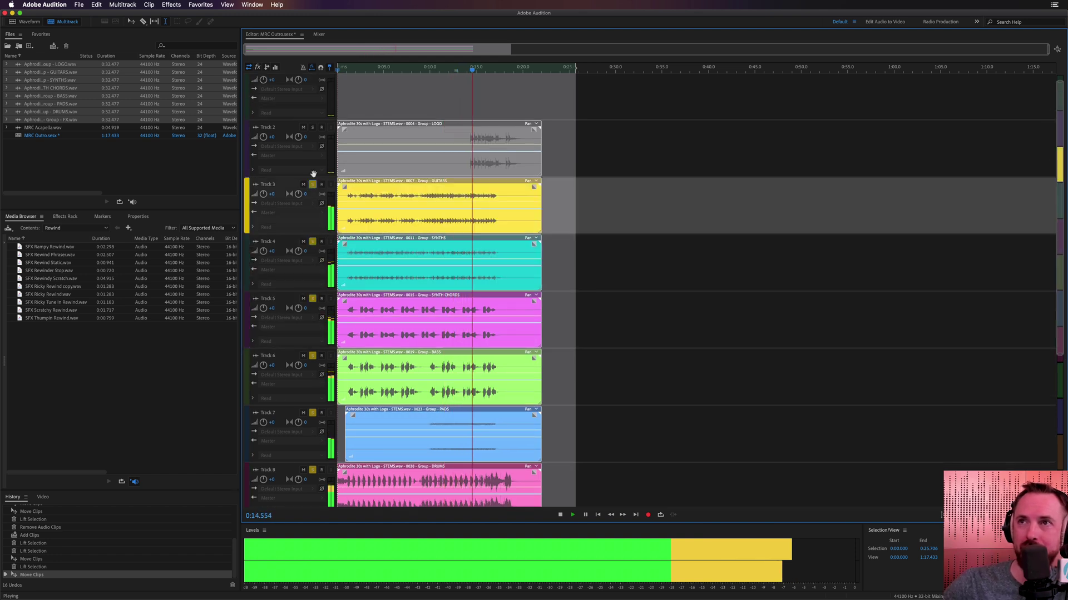
left_click(311, 128)
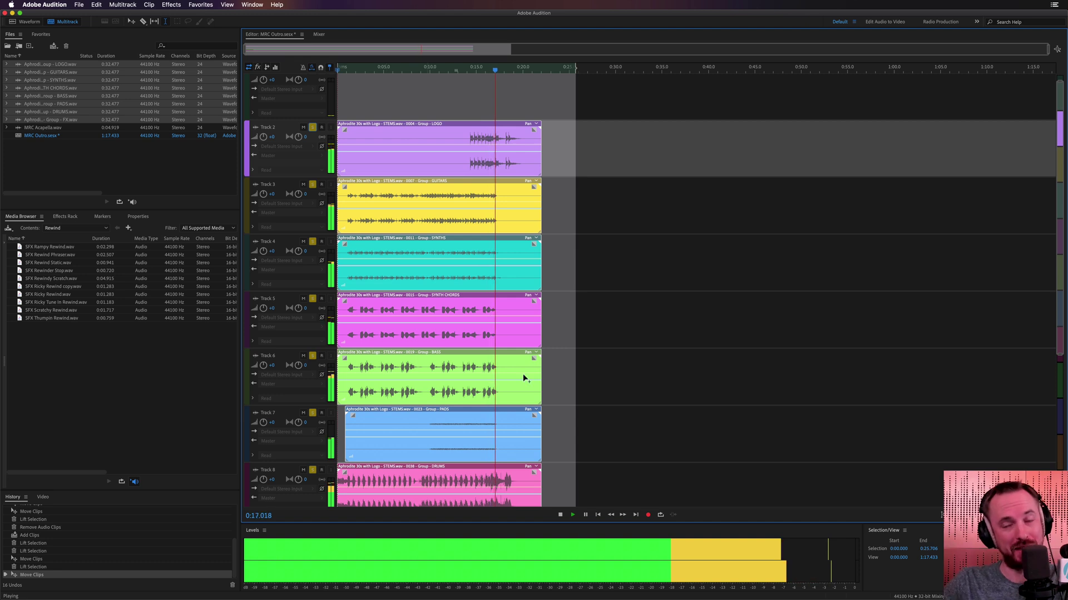
left_click(578, 355)
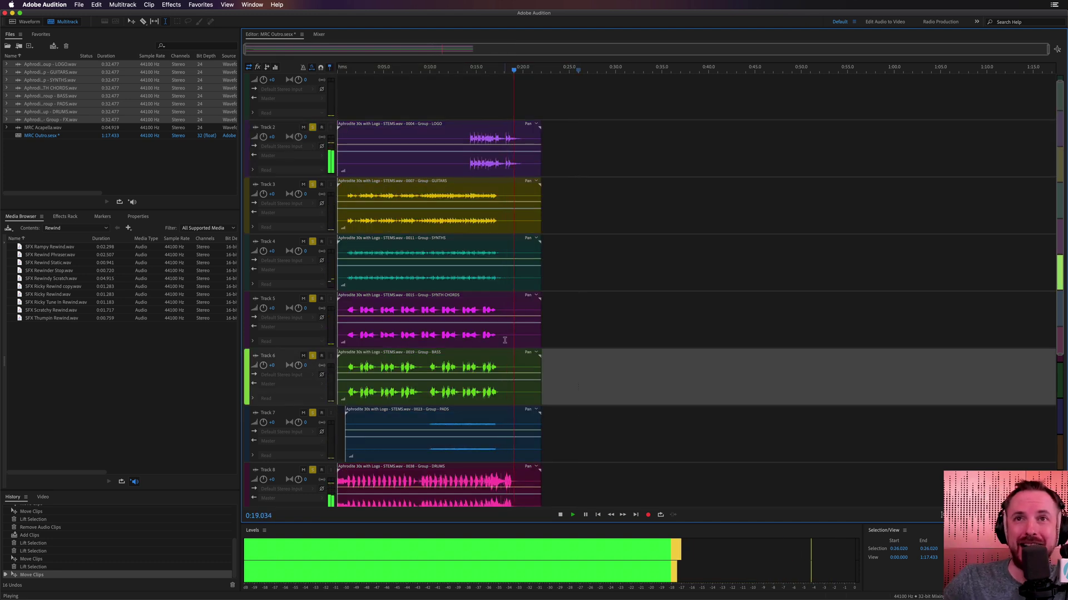
key("space")
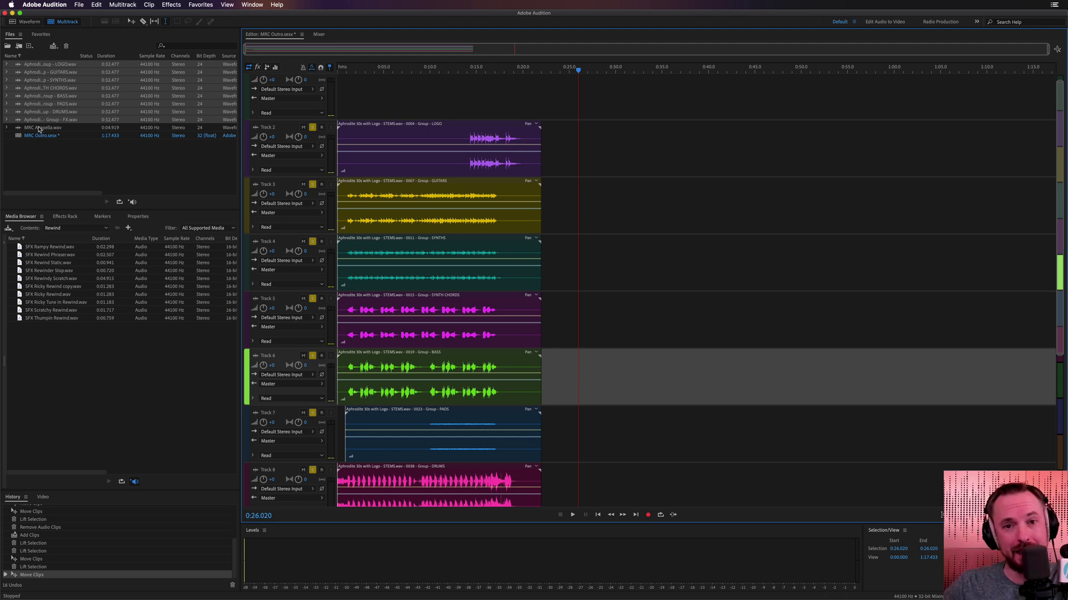
Drop MRC Acapella.wav onto the empty Track 1 near 0:13
left_click_drag(39, 130, 451, 106)
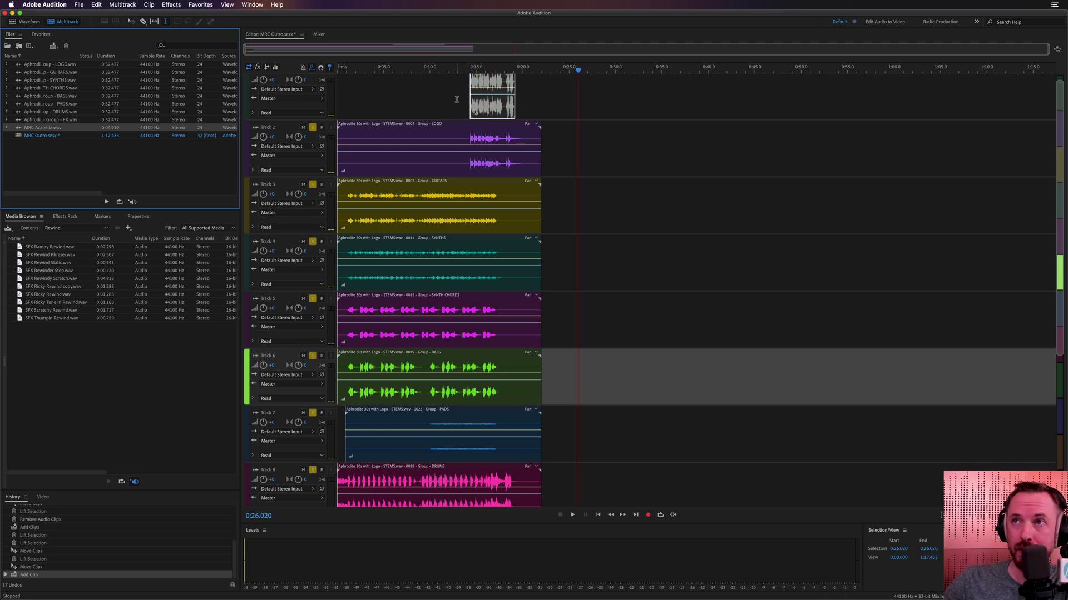
left_click(457, 99)
scroll(492, 101, "up", 1)
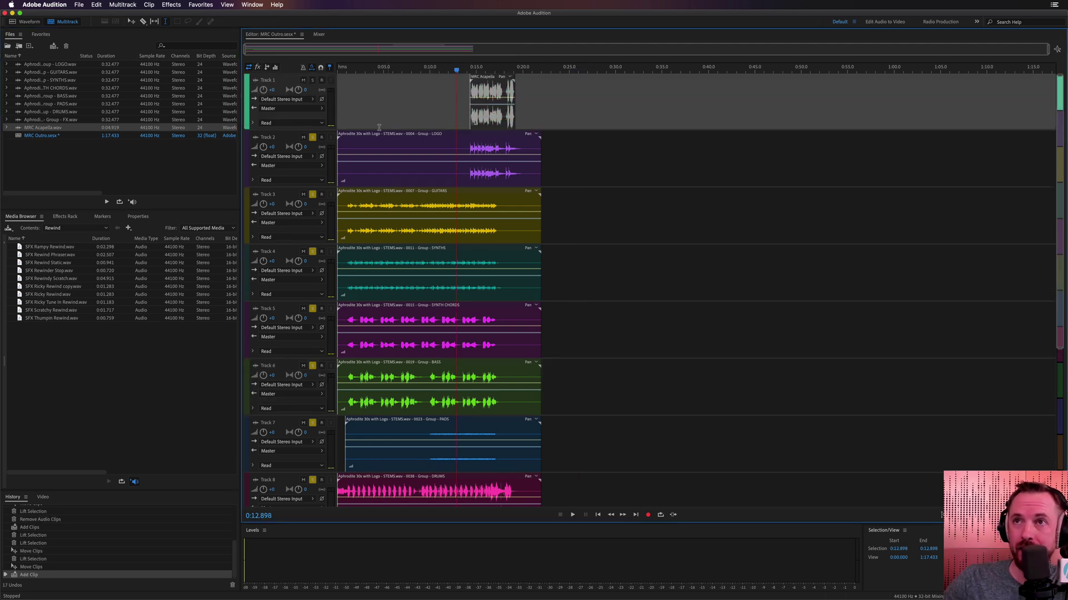
Unsolo Tracks 2 through 9 and set the play position to 0:14.066
left_click(312, 138)
left_click(314, 195)
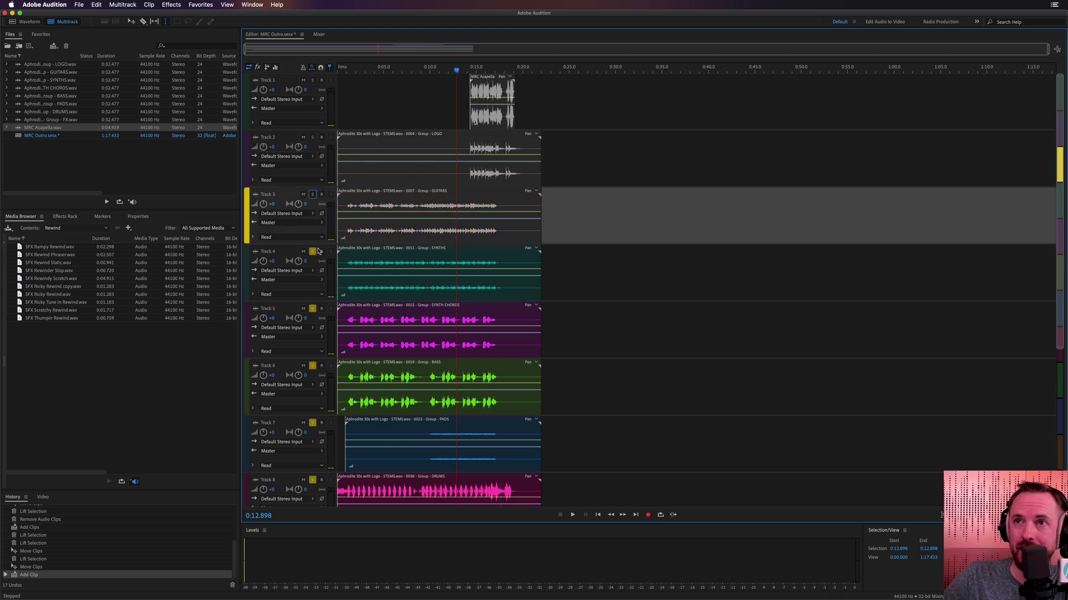
left_click(313, 253)
left_click(313, 310)
left_click(313, 366)
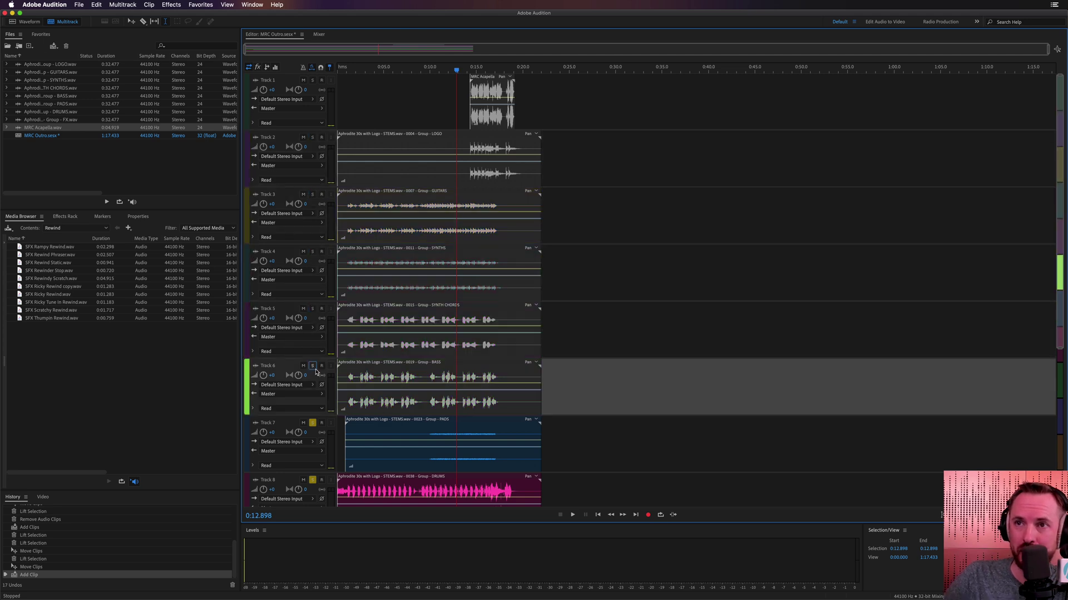
left_click(312, 424)
left_click(312, 480)
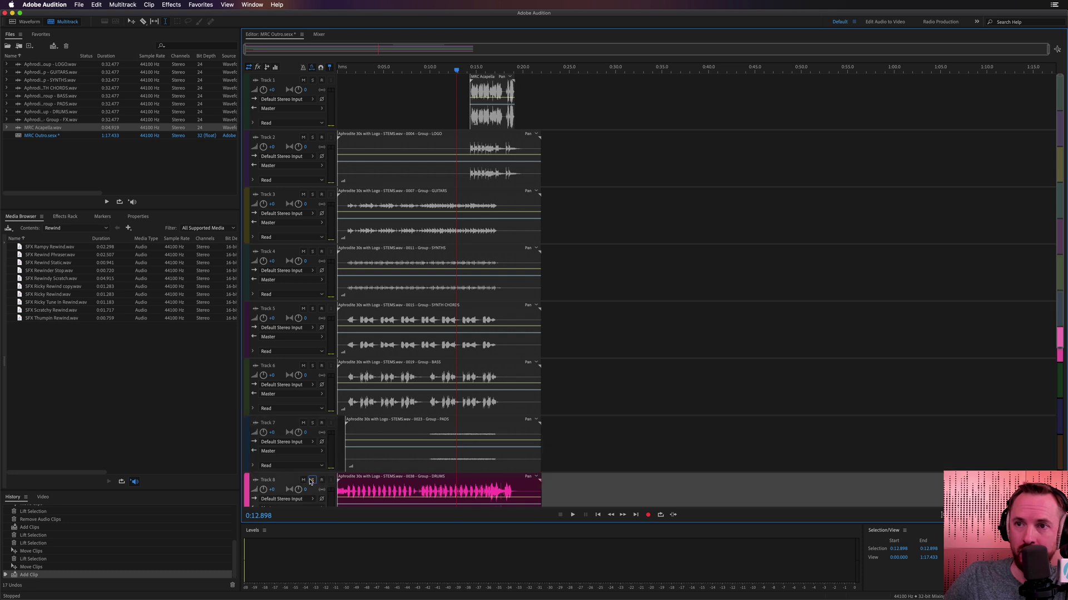
scroll(298, 453, "down", 2)
left_click(313, 474)
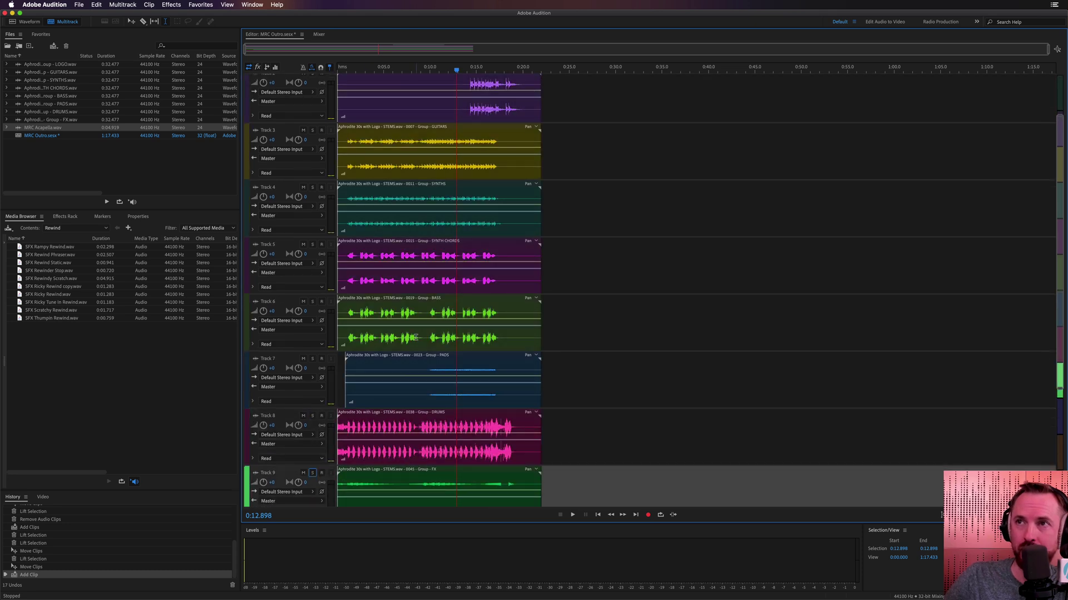
scroll(389, 278, "up", 2)
left_click(467, 102)
Preview the acapella from 0:14.066 with the LOGO track soloed alongside
scroll(477, 63, "up", 5)
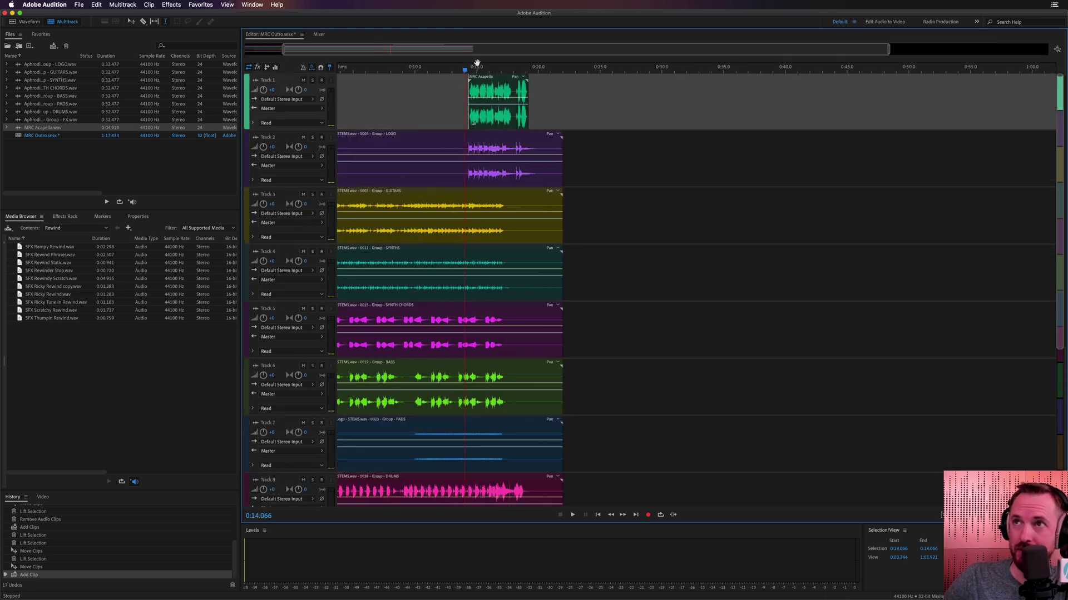
key("space")
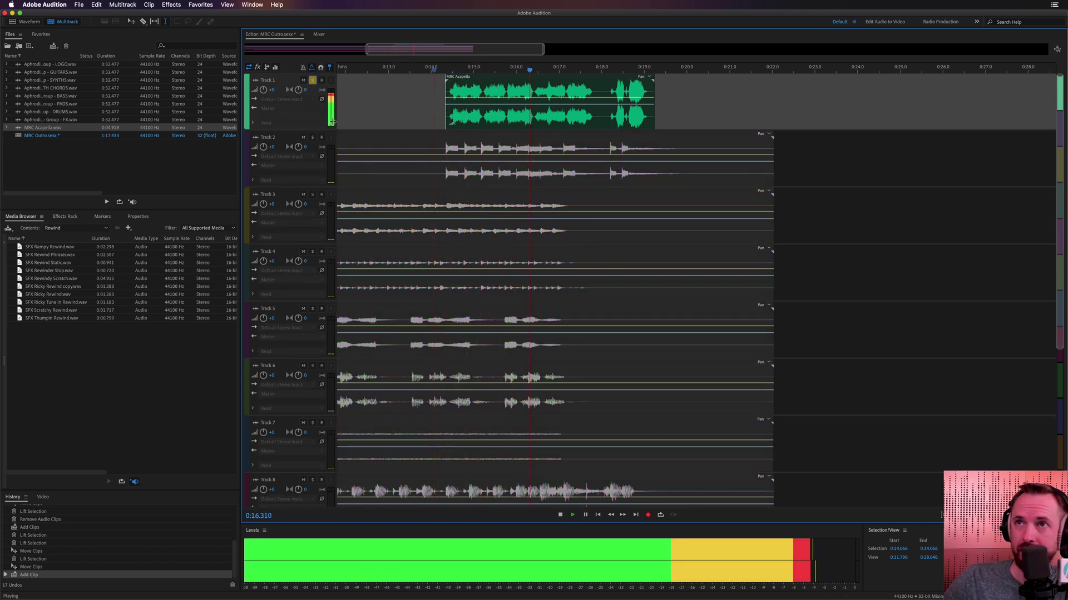
left_click(312, 137)
key("space")
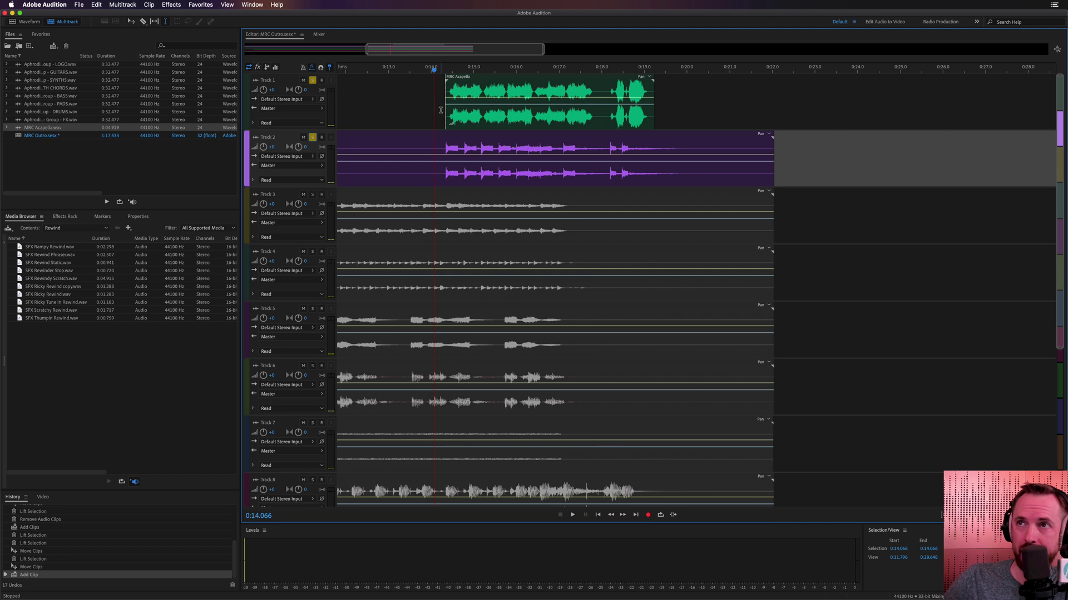
Nudge the MRC Acapella clip slightly earlier to about 0:14.2 and replay it
left_click(441, 110)
scroll(445, 114, "up", 5)
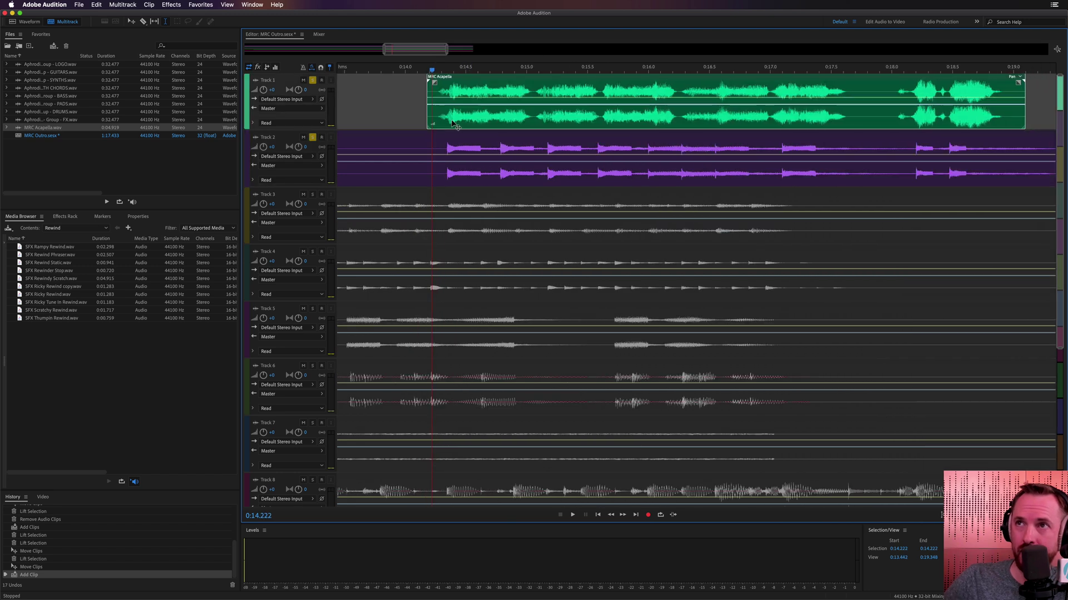
left_click(451, 122)
key("space")
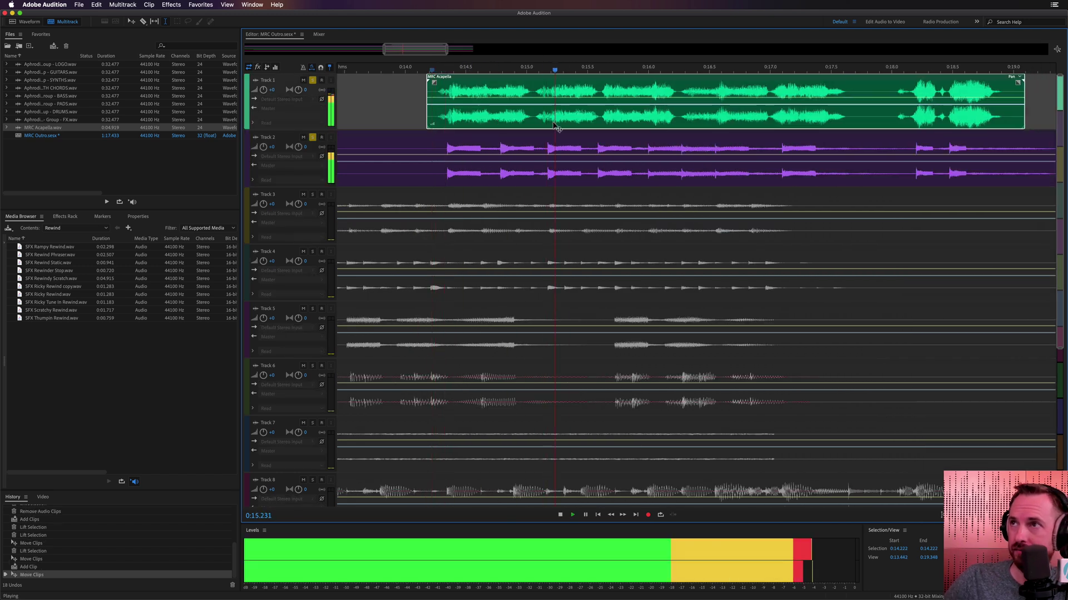
left_click_drag(554, 127, 548, 128)
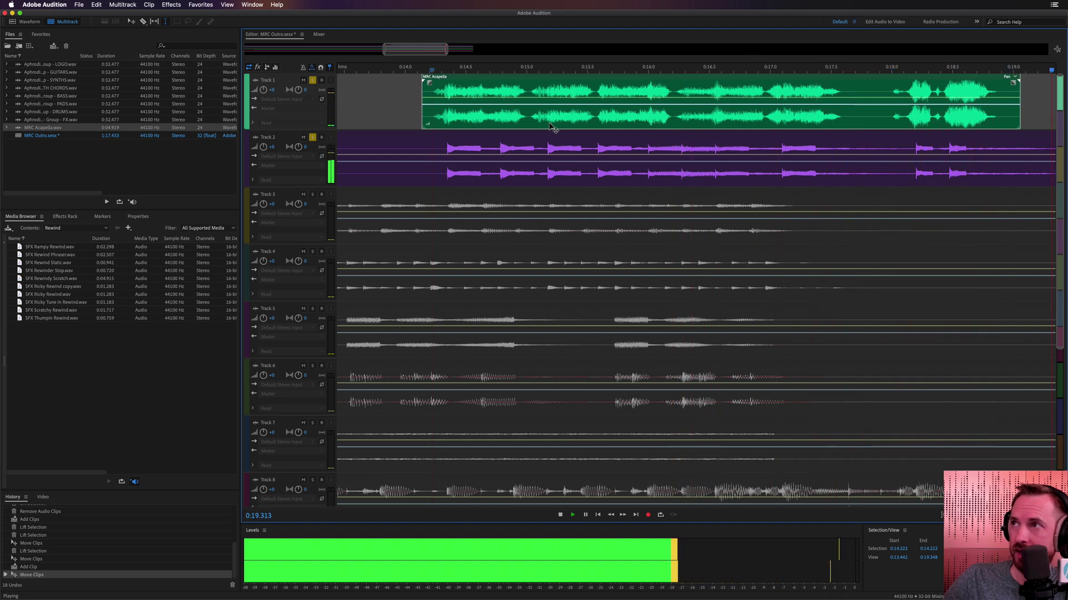
key("space")
key("space")
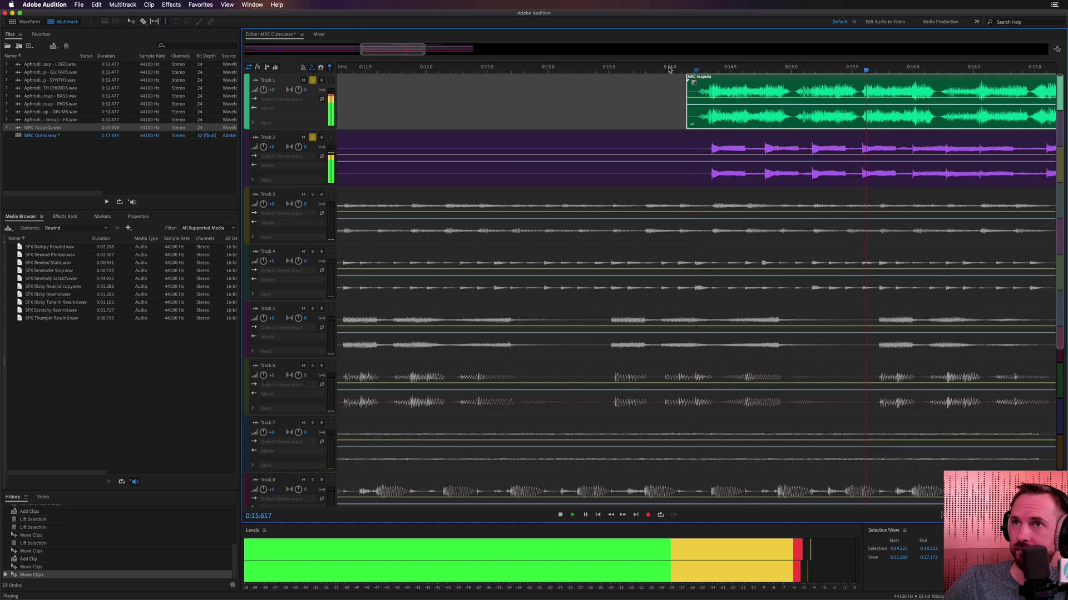
Unsolo Tracks 1 and 2 and play back the full mix
scroll(666, 65, "down", 4)
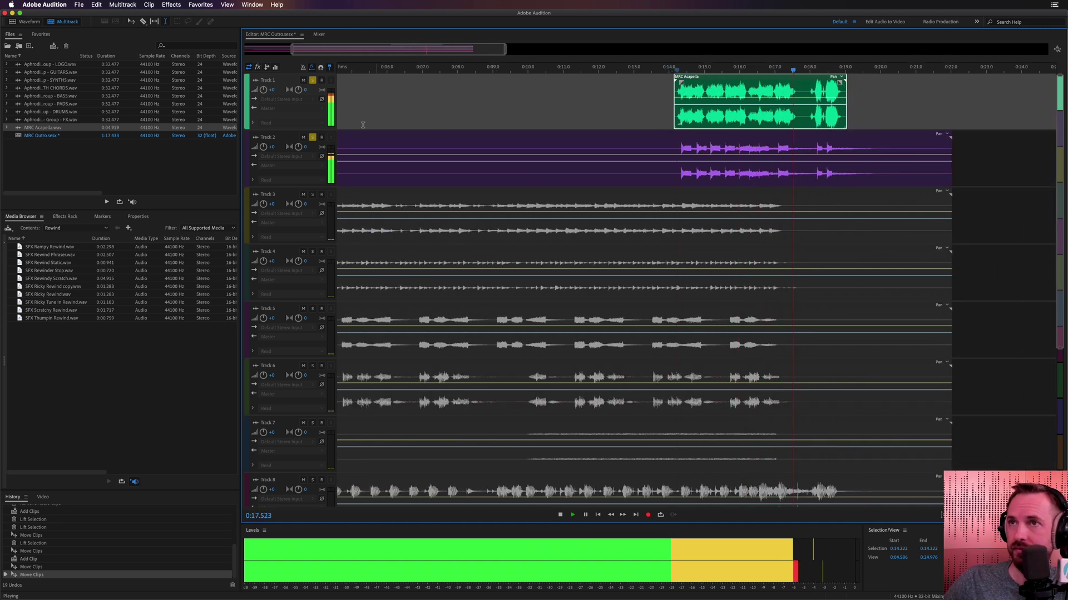
key("space")
left_click(313, 138)
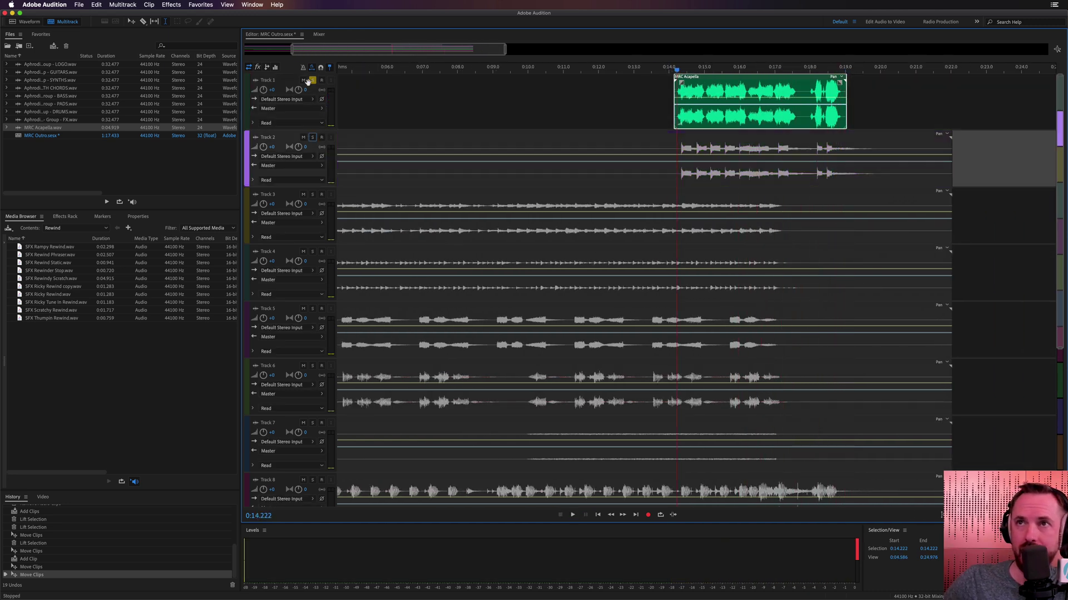
left_click(313, 80)
key("space")
scroll(704, 73, "down", 5)
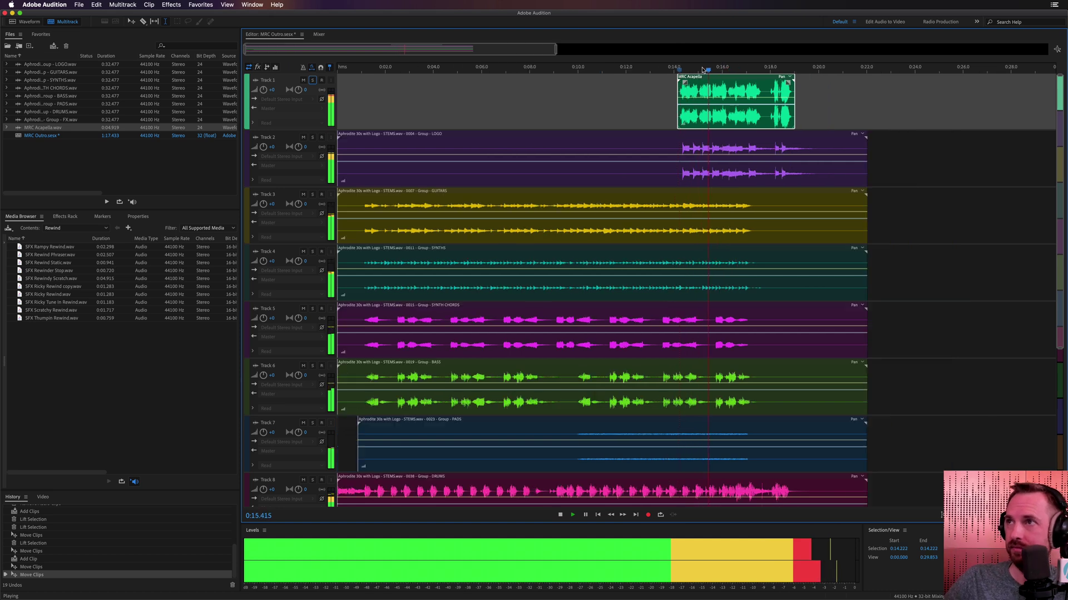
scroll(577, 209, "down", 5)
scroll(577, 209, "up", 5)
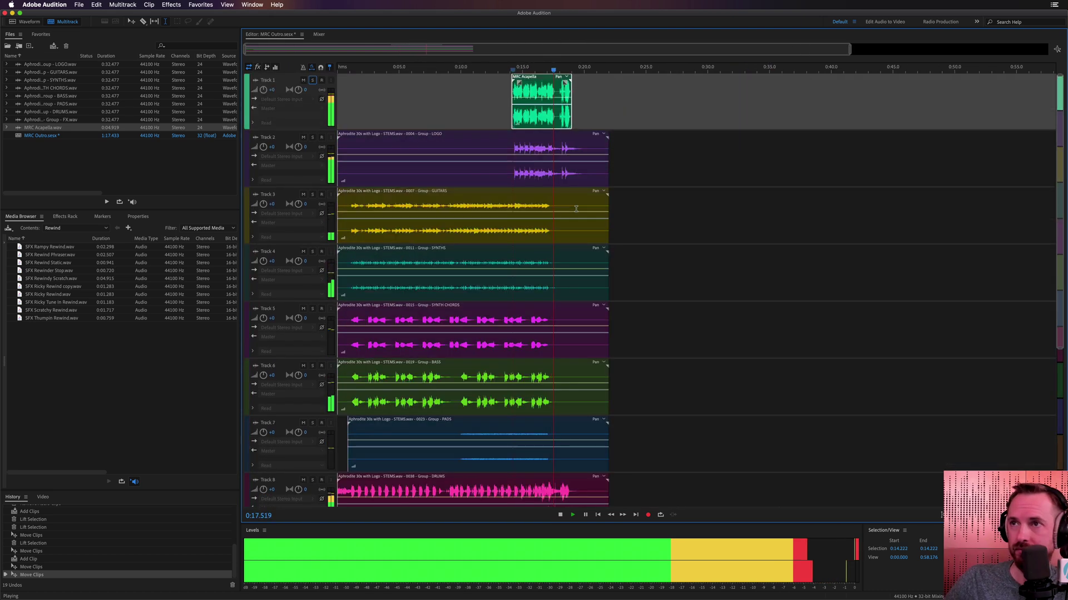
key("space")
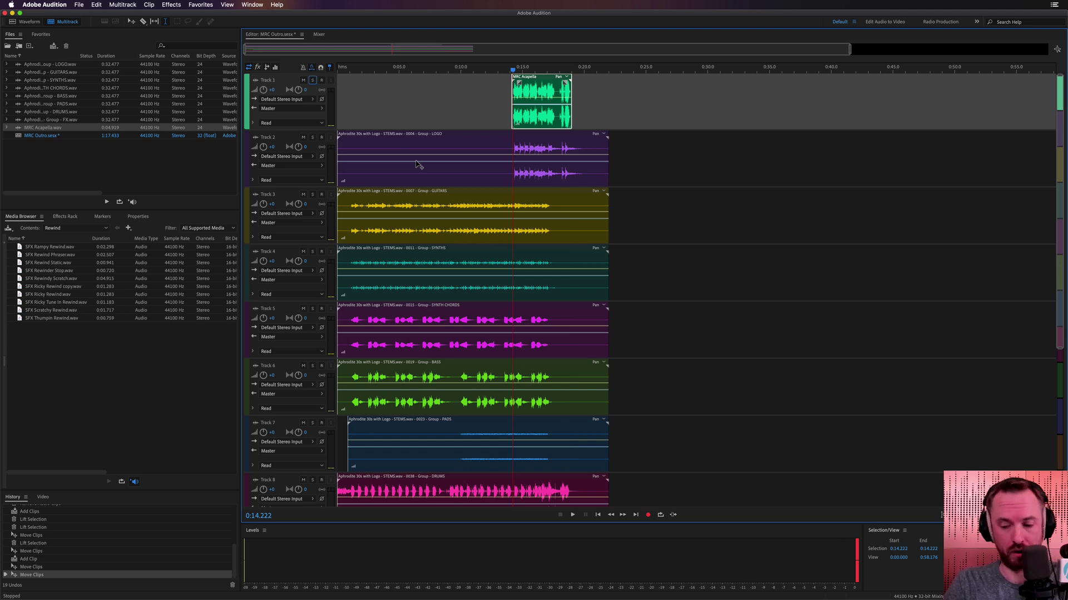
Zoom to fit and delete the empty Track 10
key("backslash")
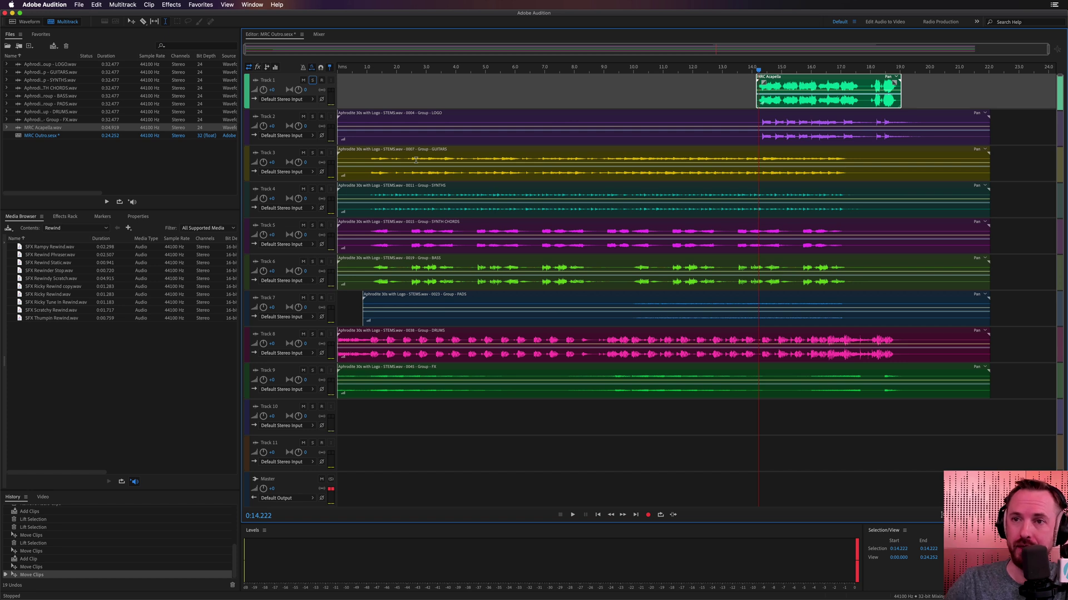
left_click(414, 410)
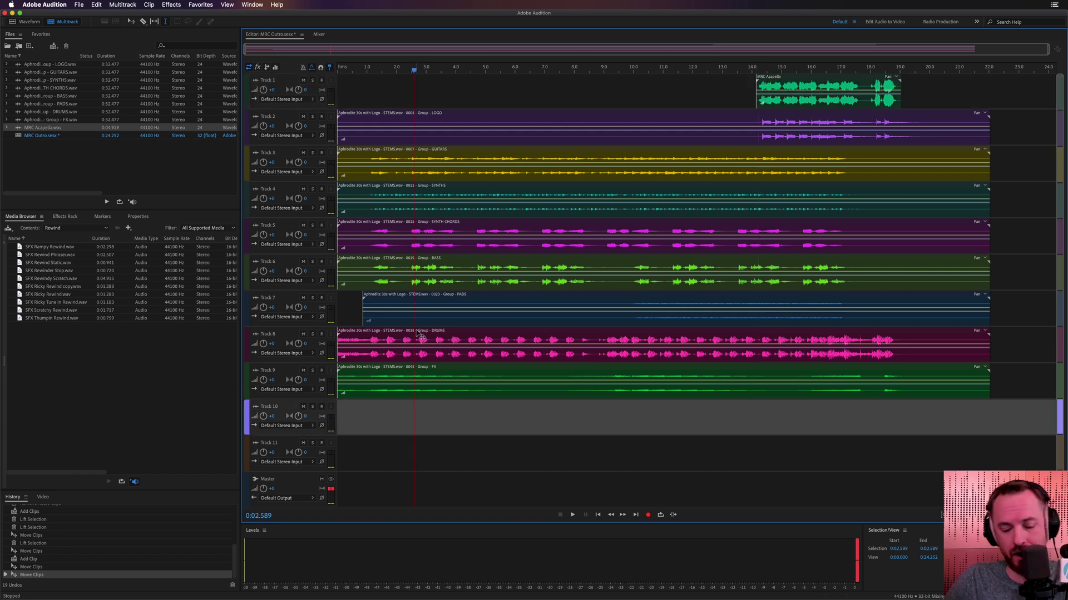
right_click(388, 417)
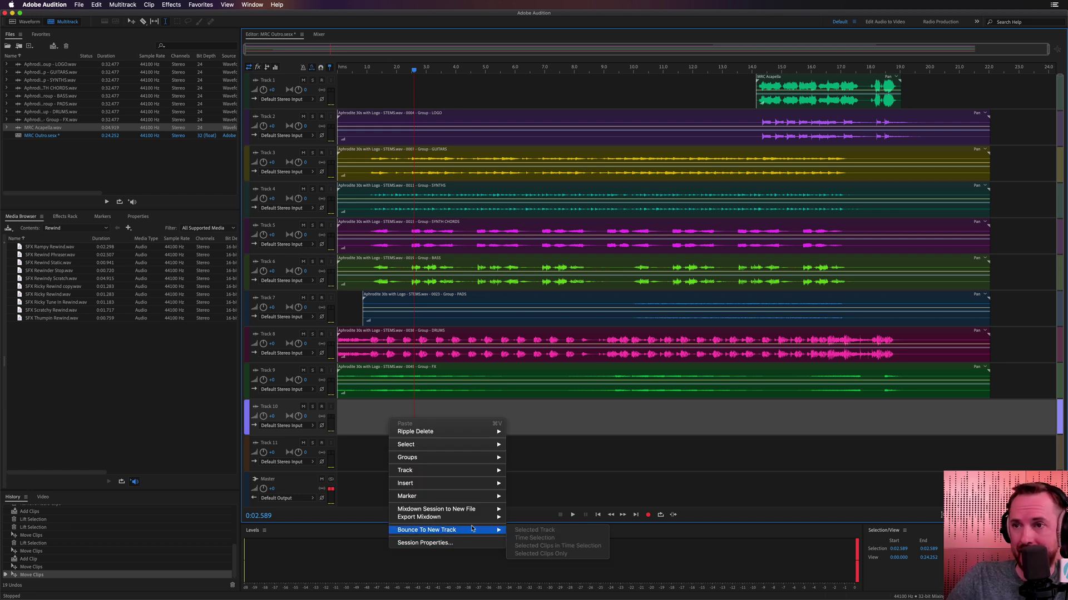
mouse_move(479, 472)
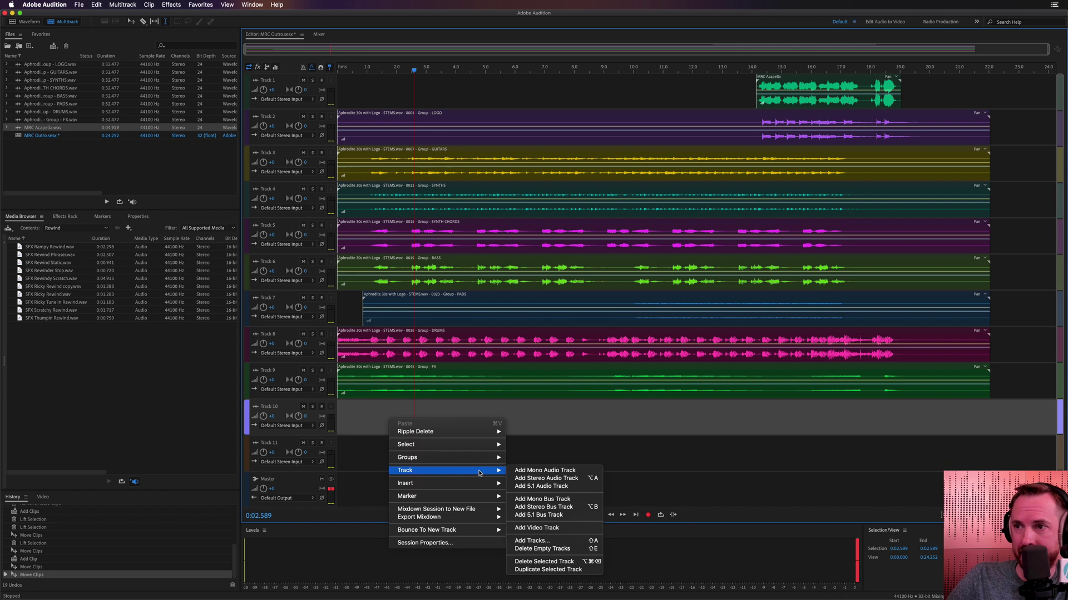
left_click(581, 563)
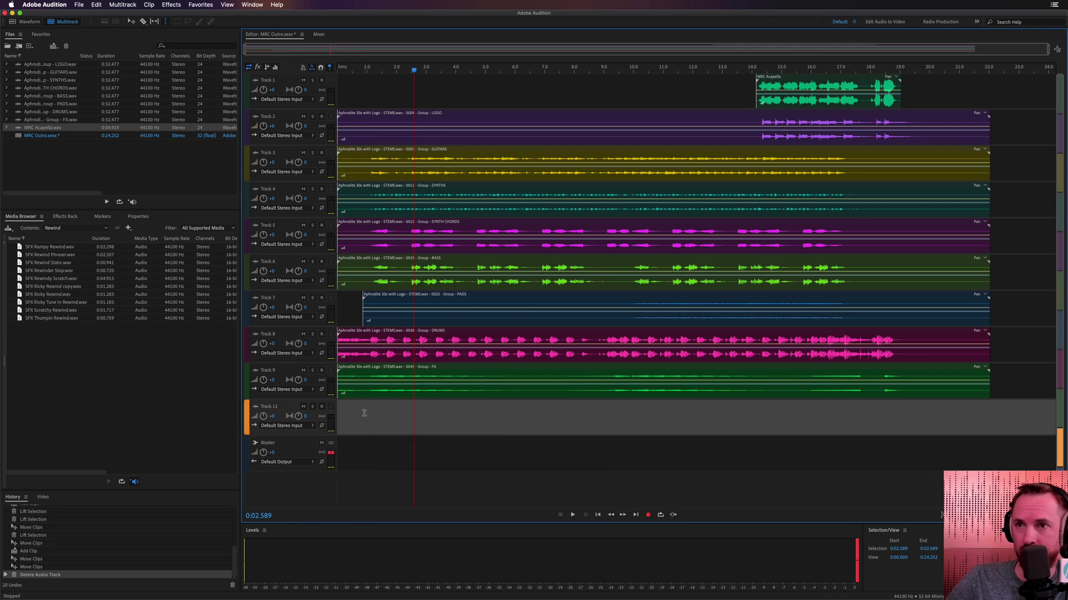
Delete the remaining empty track with Track > Delete Empty Tracks
right_click(365, 418)
mouse_move(416, 459)
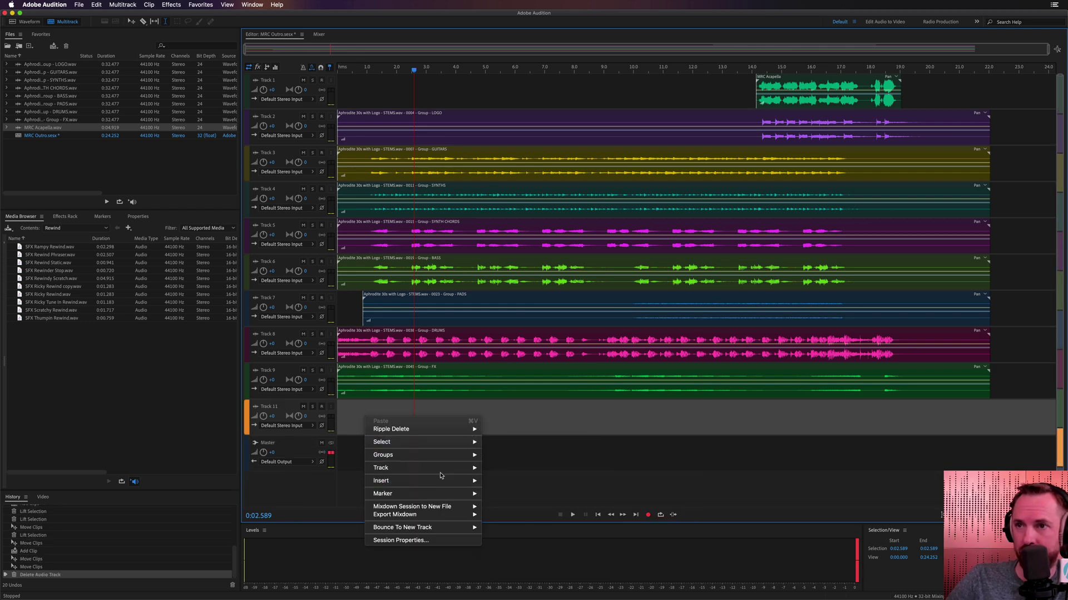
mouse_move(447, 473)
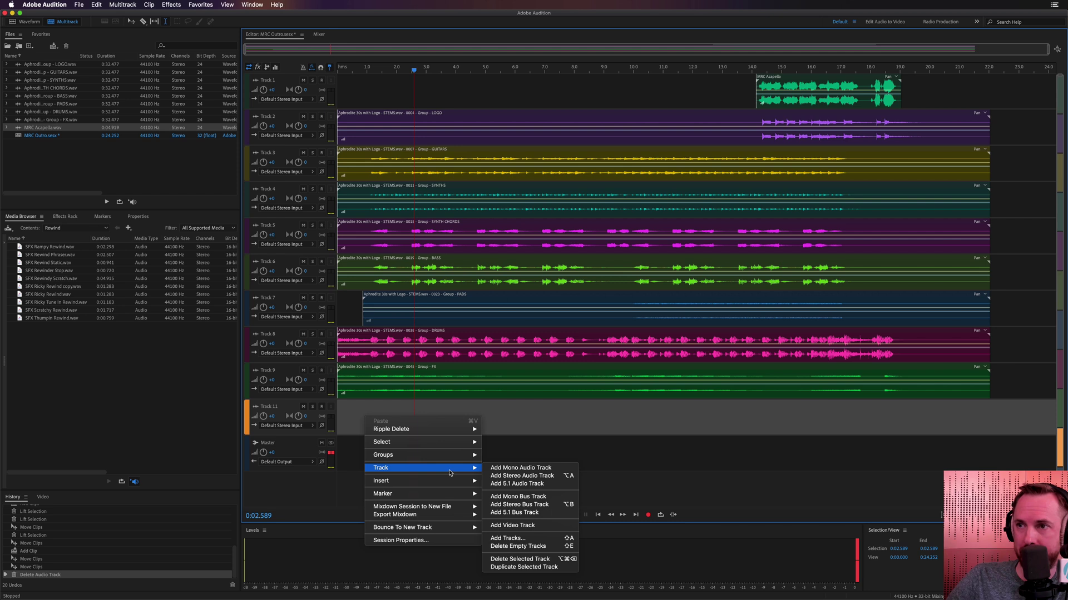
left_click(517, 548)
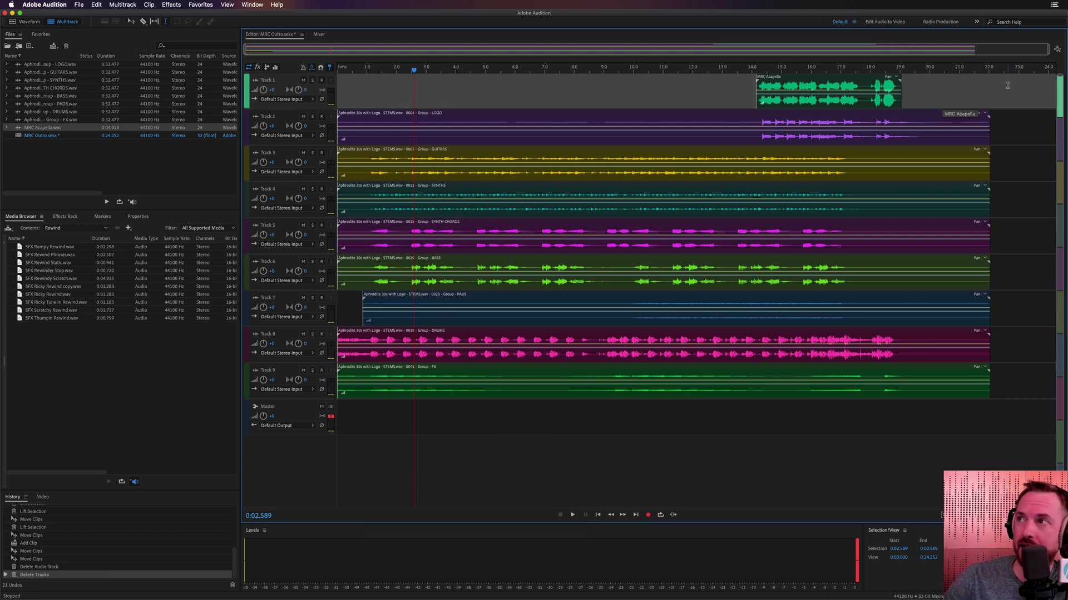
Match the loudness of every clip in the session to -16, then play from 0:13.611
left_click_drag(1007, 85, 356, 389)
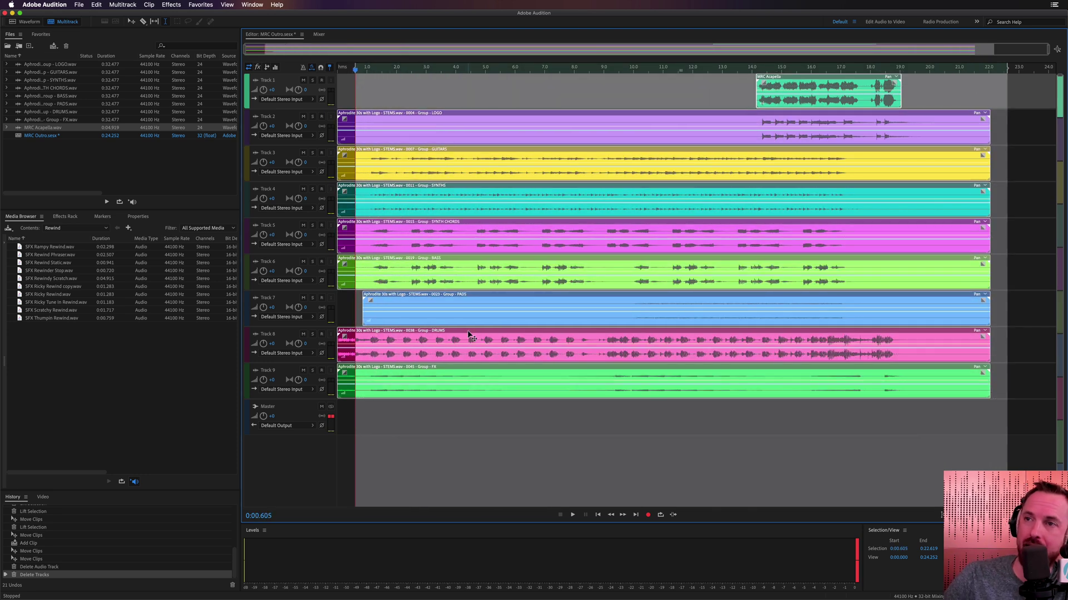
right_click(447, 285)
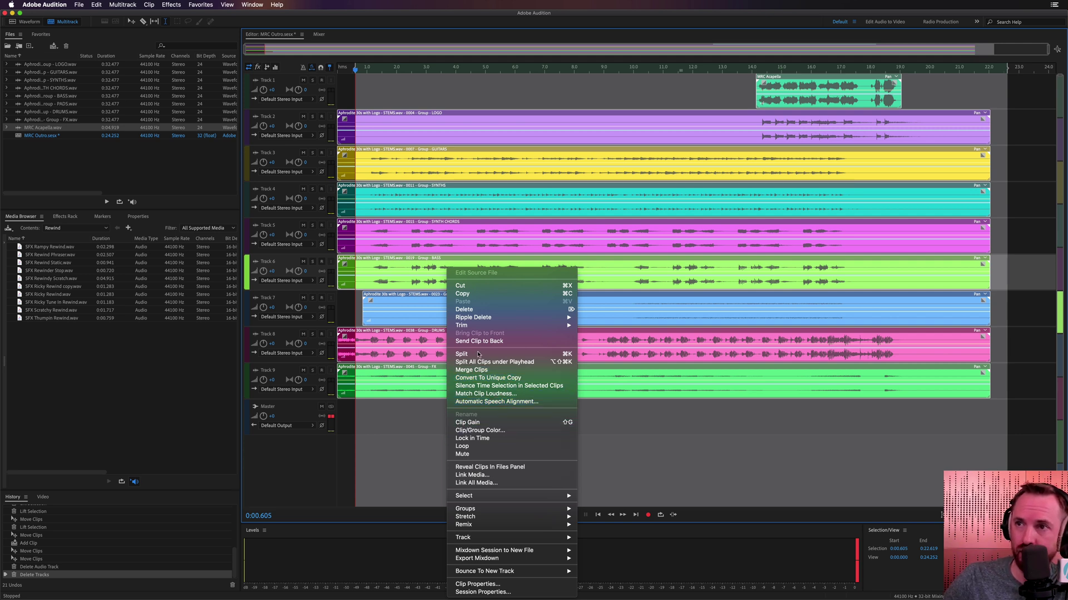
left_click(492, 394)
left_click(524, 303)
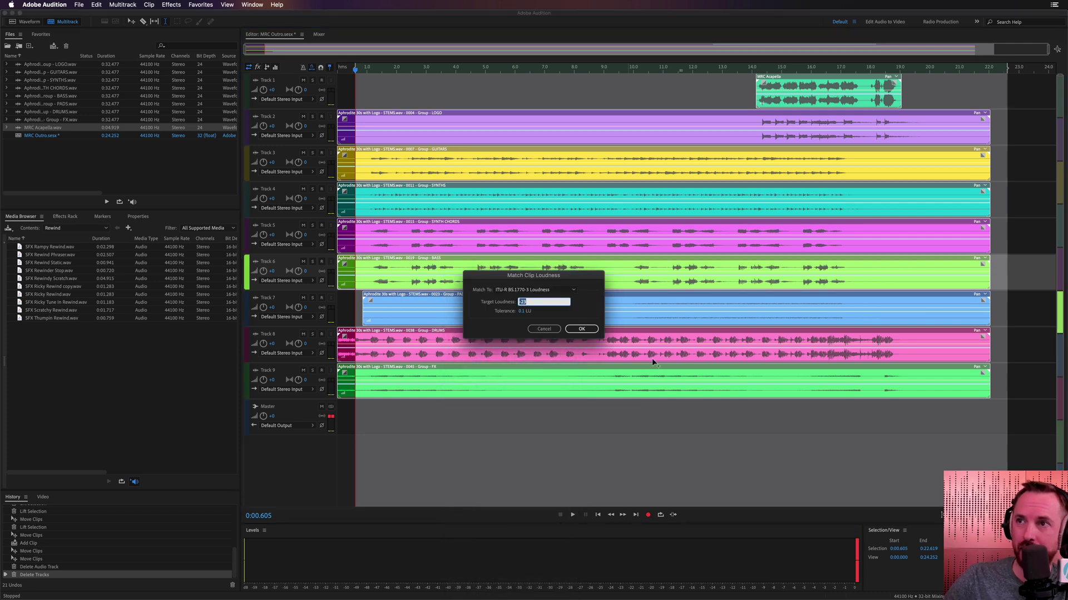
key("BackSpace")
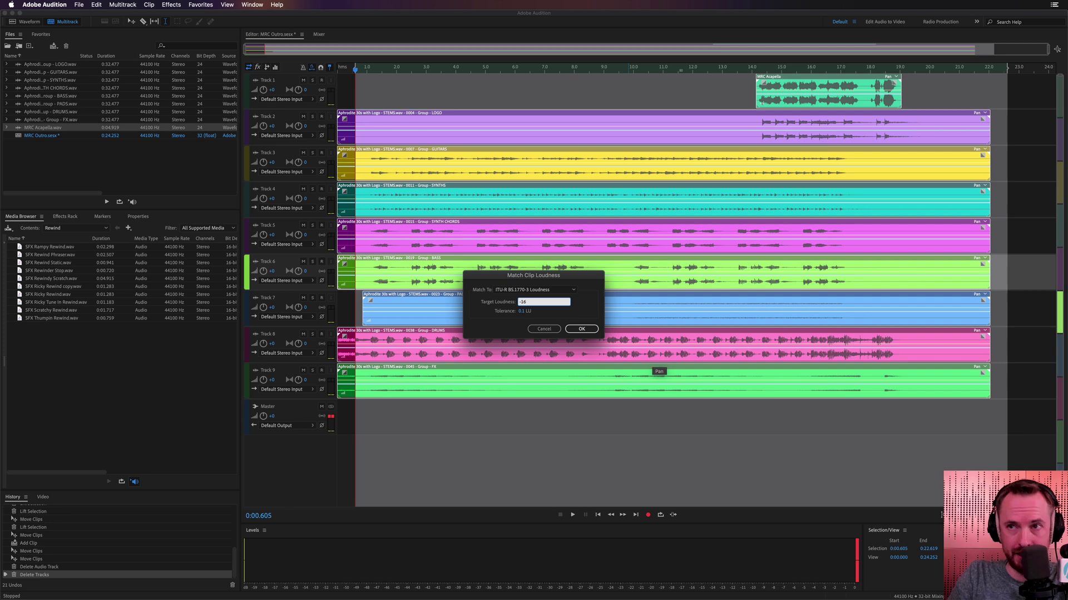
key("Return")
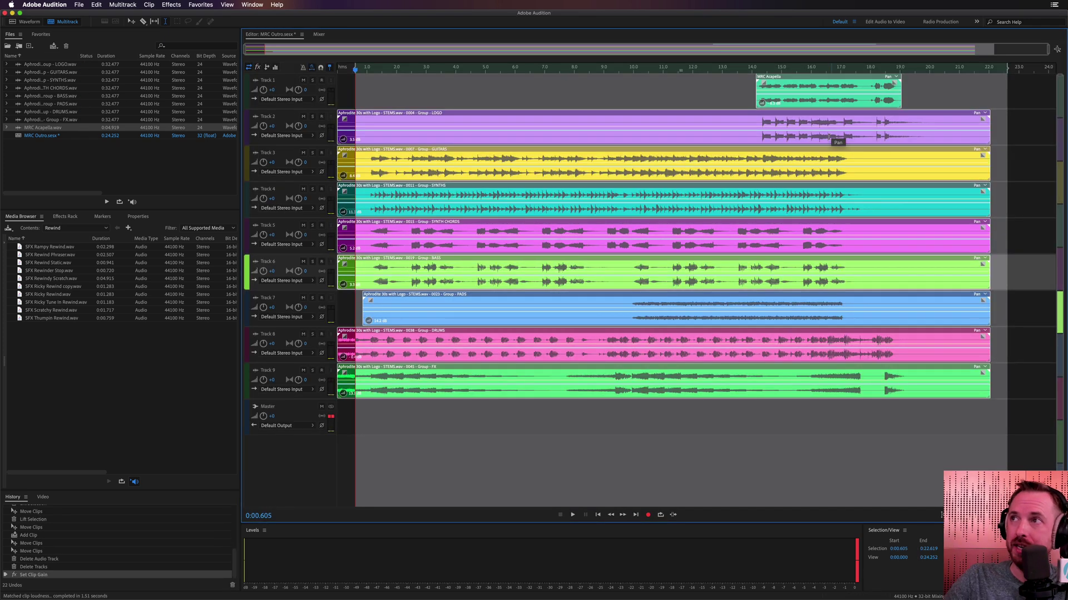
left_click(740, 93)
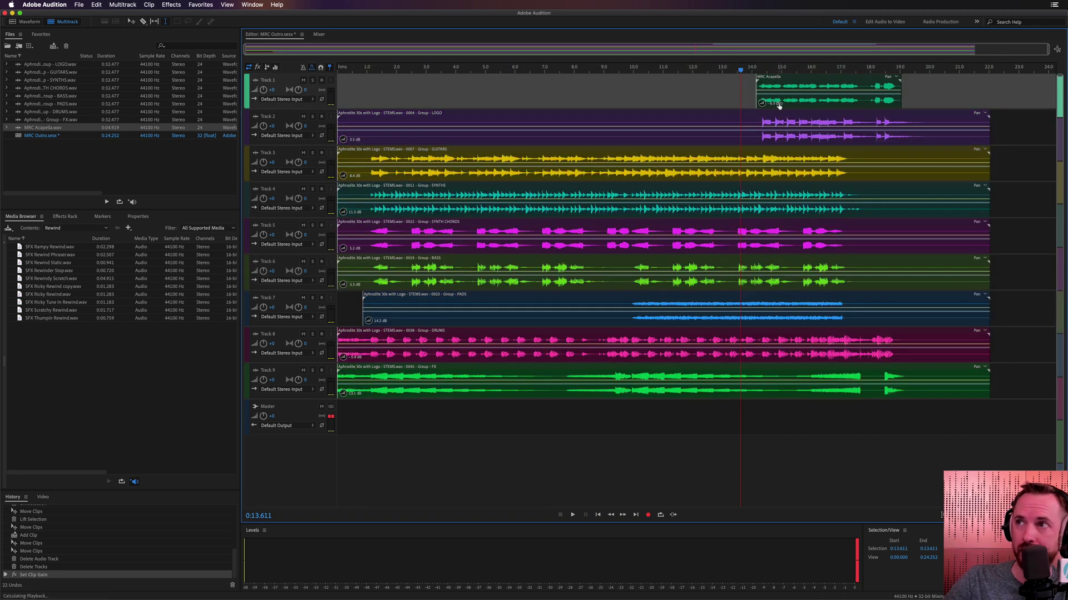
key("space")
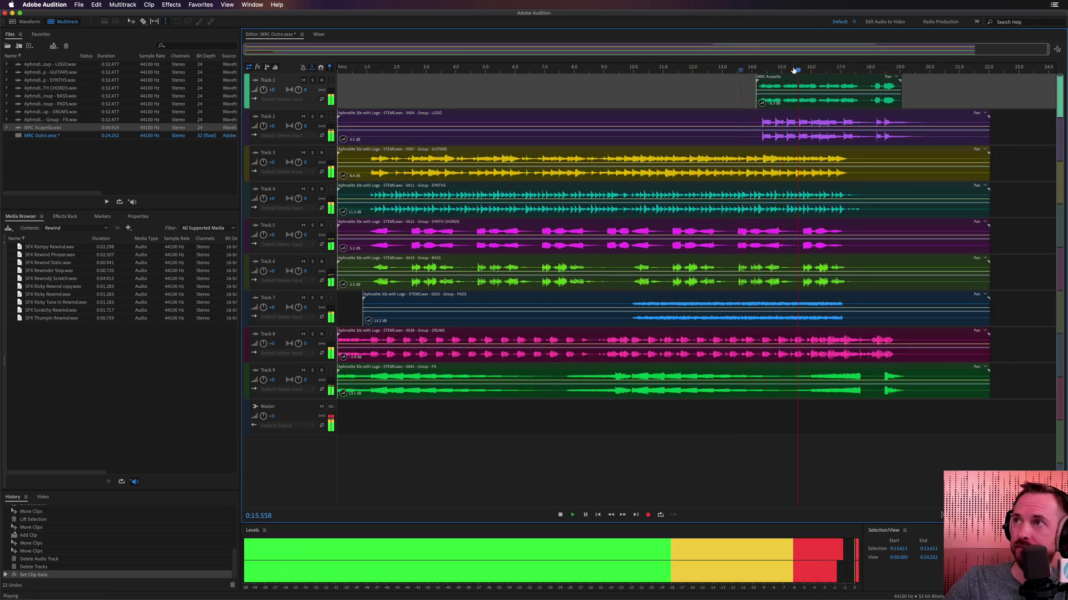
Undo the -16 clip gain with Cmd+Z and play the restored mix to compare
scroll(794, 70, "up", 2)
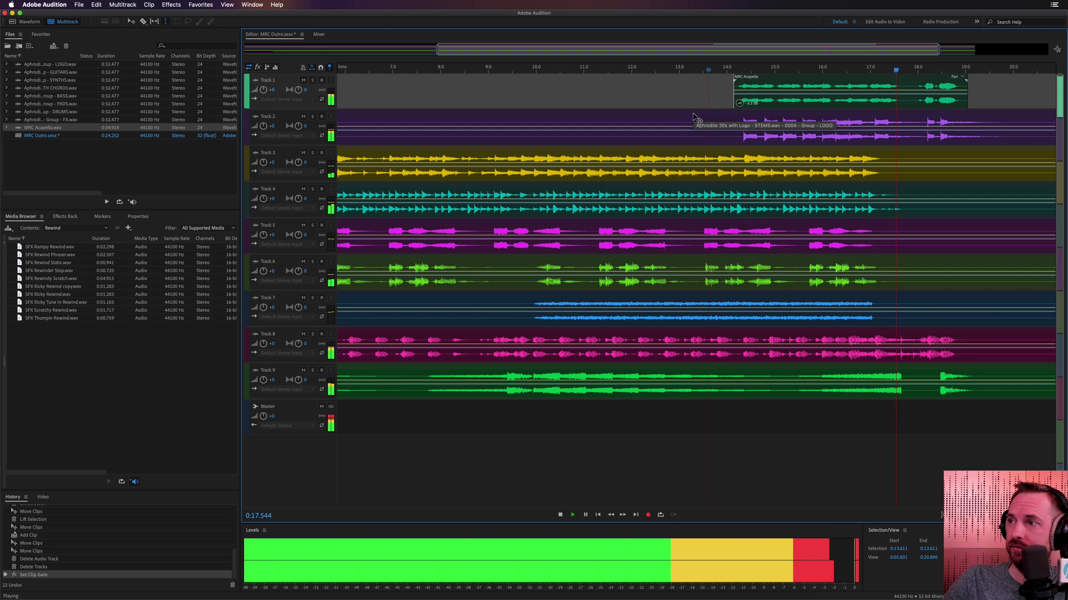
key("space")
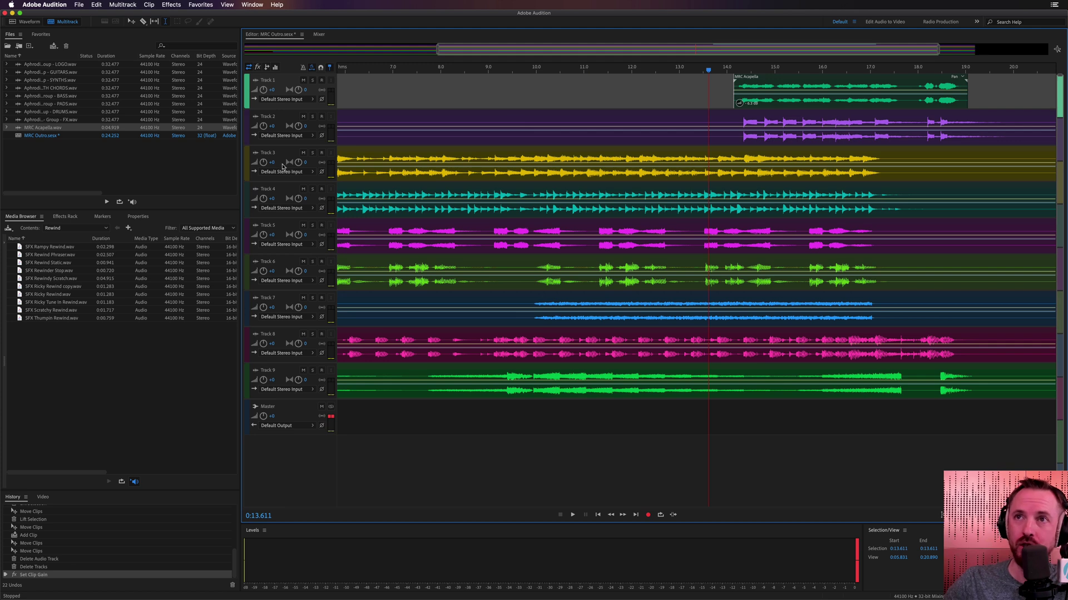
key("super+z")
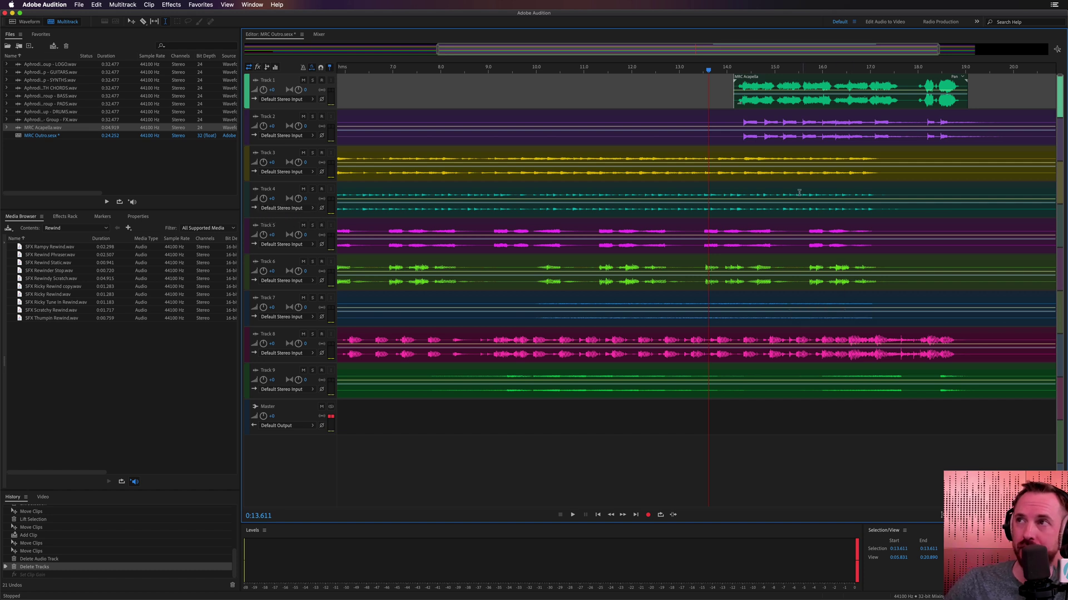
key("space")
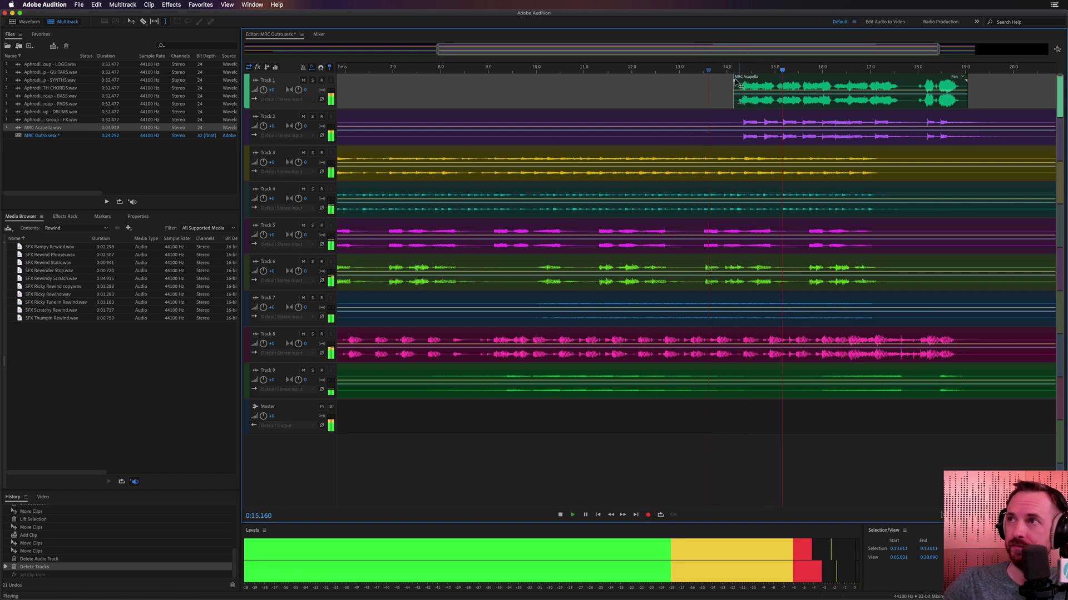
key("space")
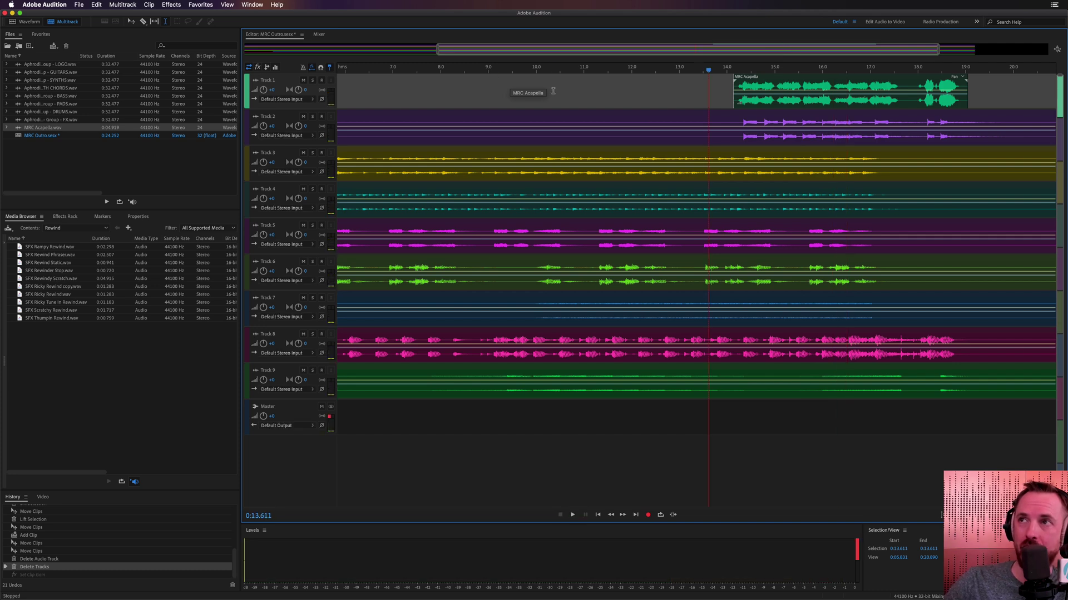
scroll(535, 134, "up", 5)
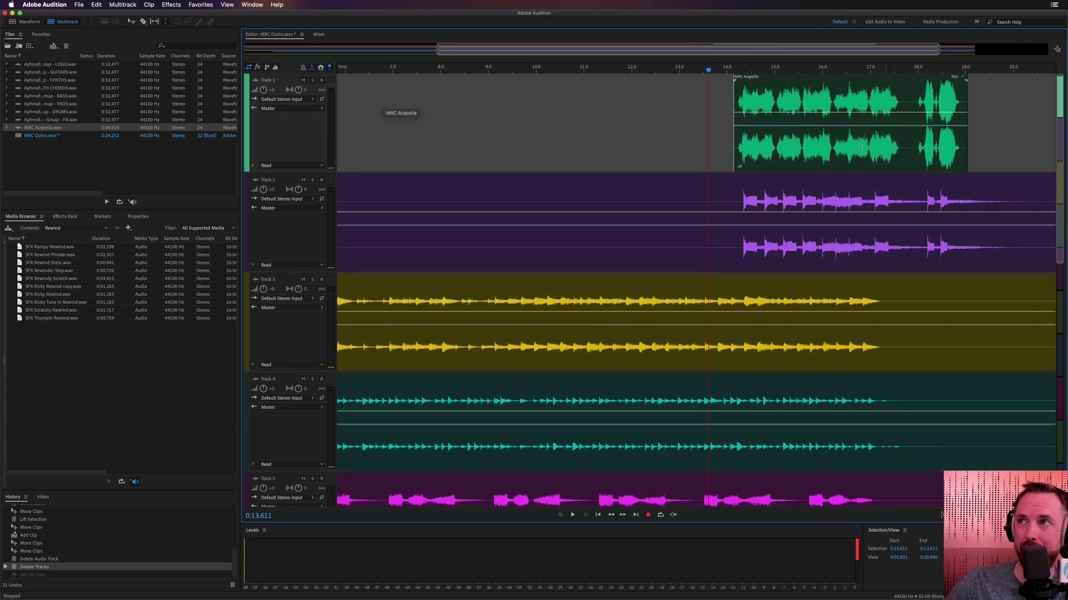
Solo Track 1's acapella, preview it from 0:13.994, and list effects for its first rack slot
left_click(727, 114)
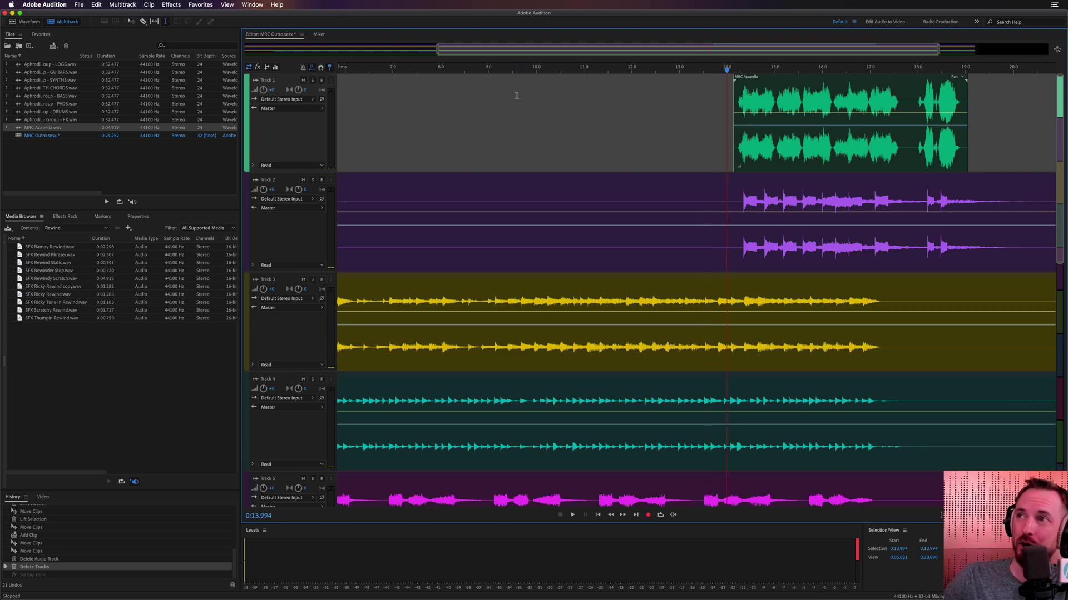
left_click(312, 81)
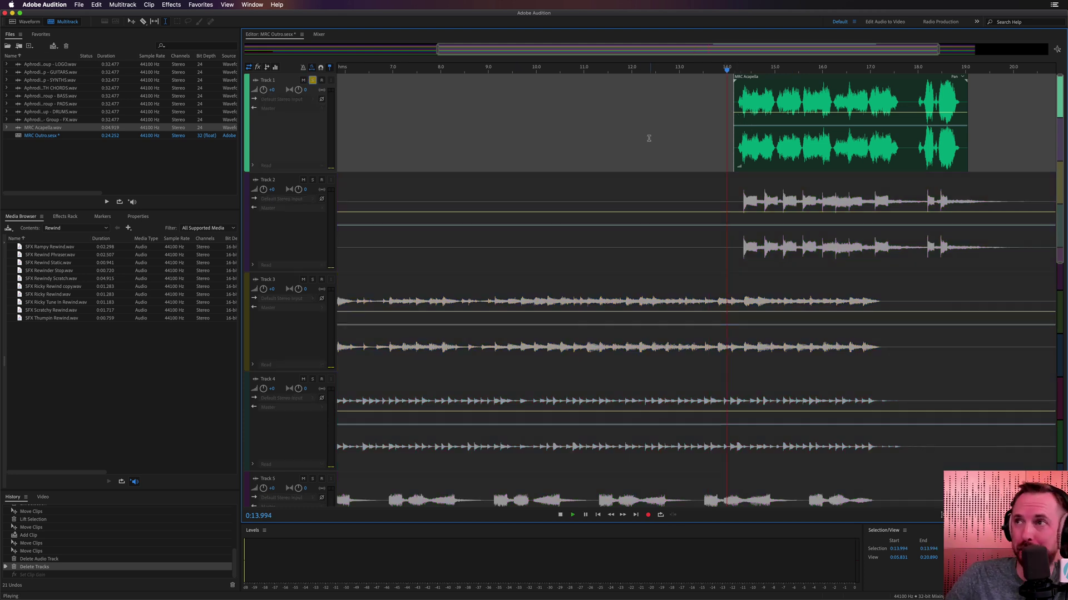
key("space")
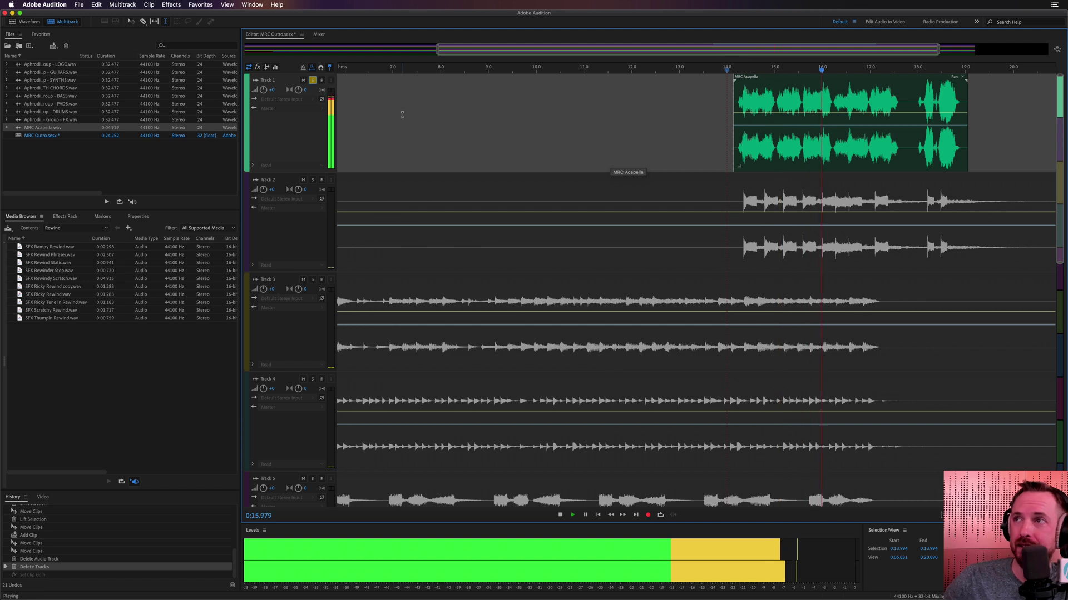
key("space")
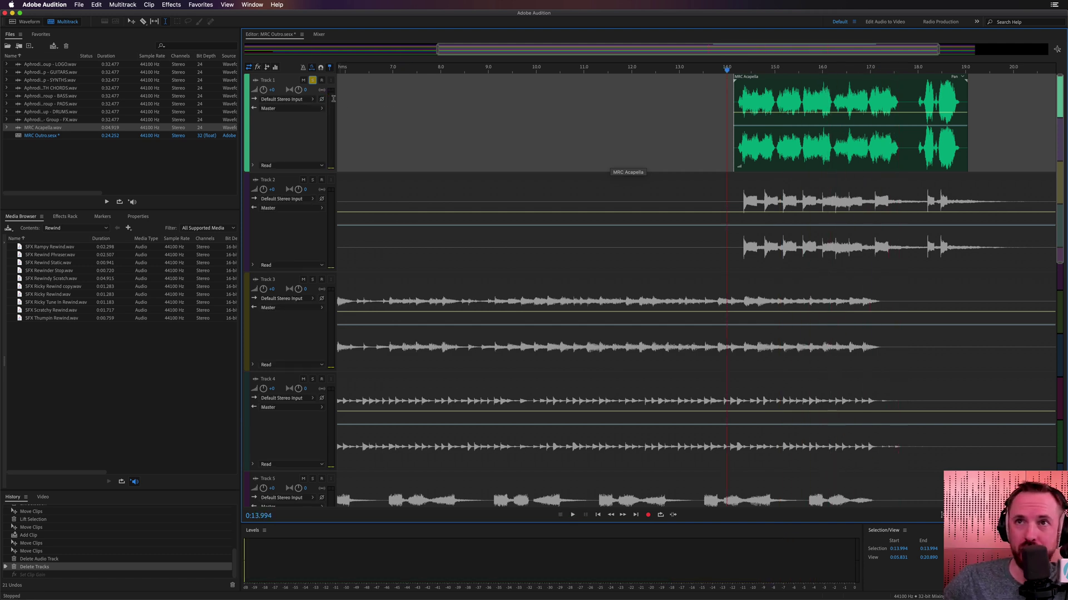
left_click(64, 216)
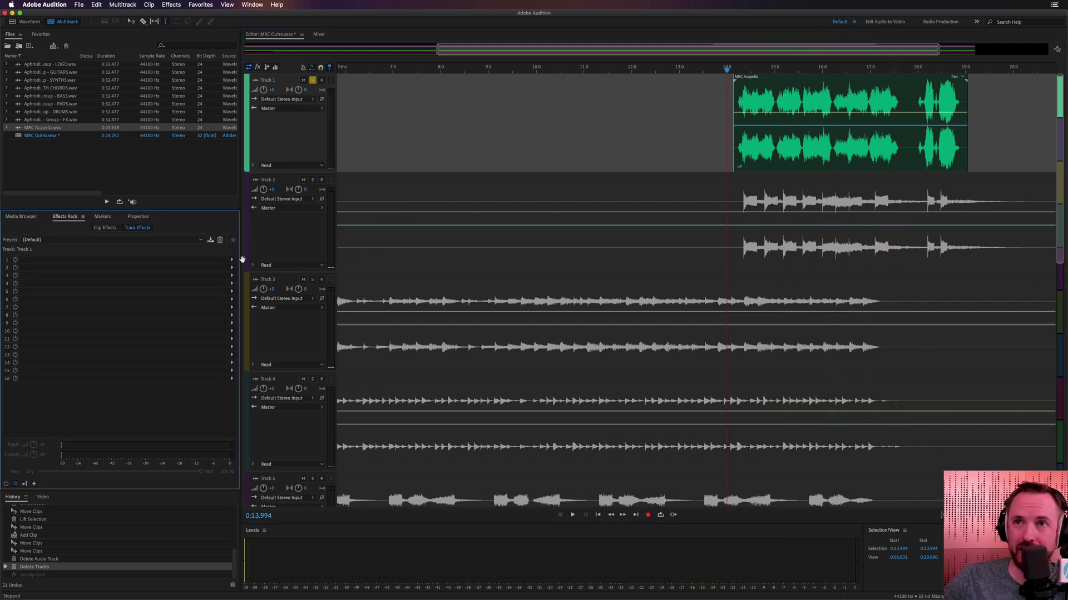
left_click(231, 260)
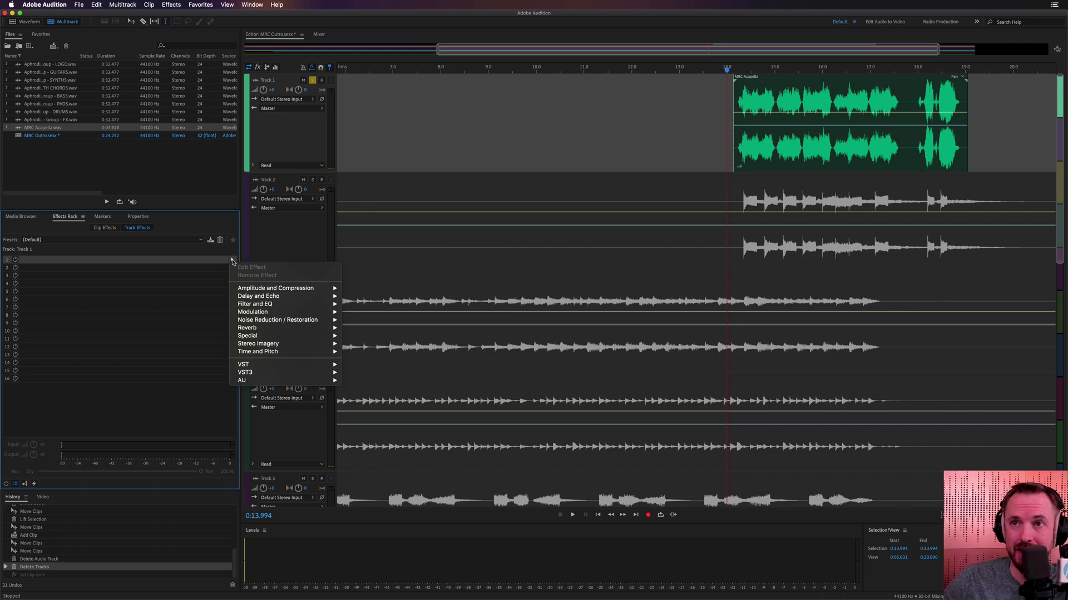
Put a Parametric Equalizer in slot 1 and reset it to the (Default) preset
mouse_move(319, 305)
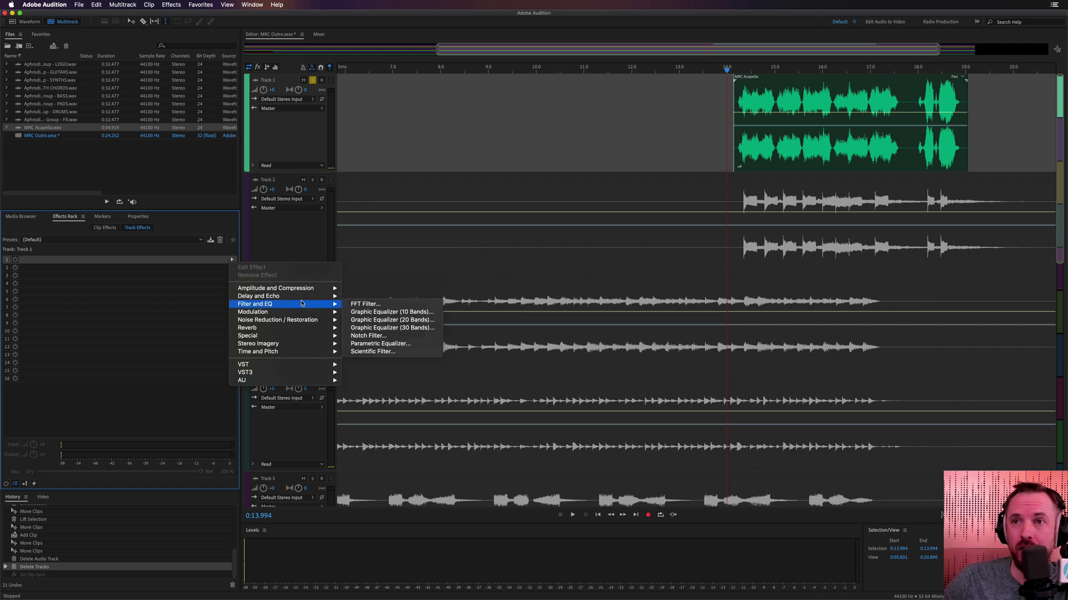
left_click(382, 344)
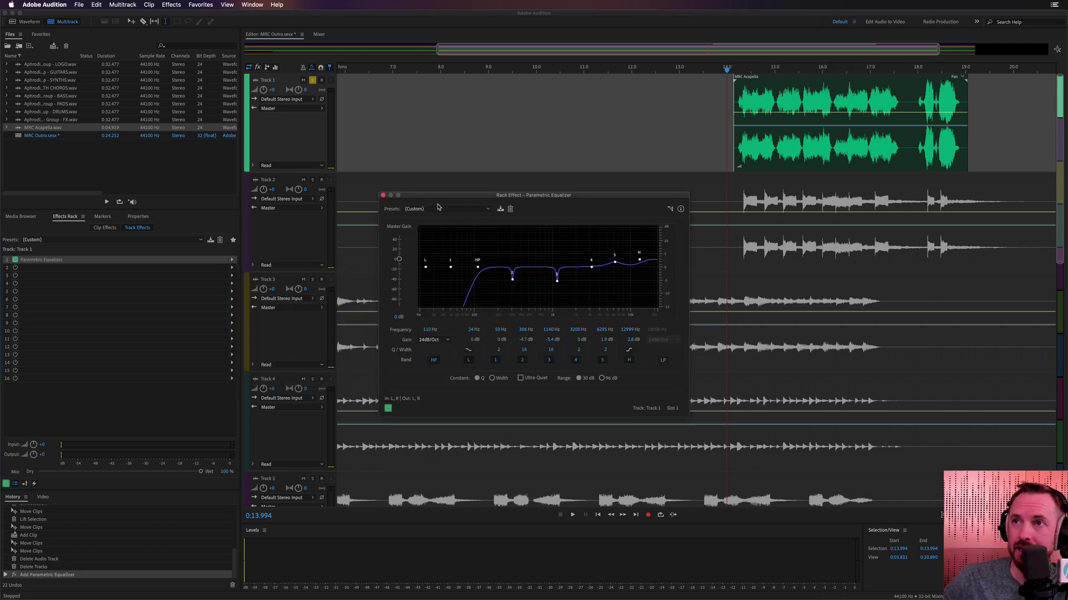
left_click(438, 206)
left_click(431, 214)
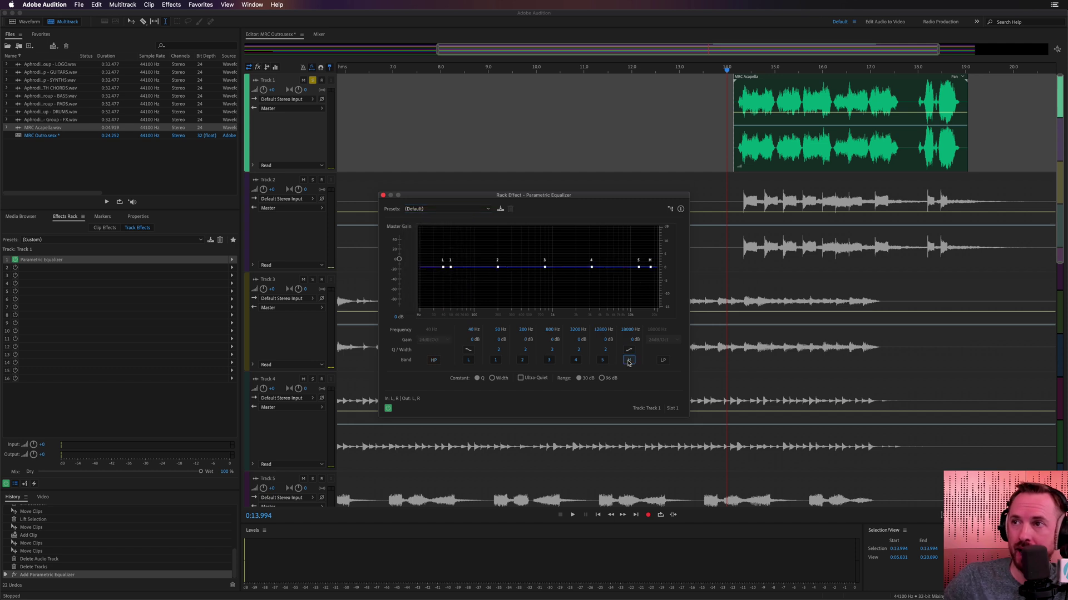
Boost the highs, adjust the ~300 Hz band and raise the high-pass low-cut while previewing
left_click_drag(650, 266, 576, 260)
key("space")
key("space")
key("space")
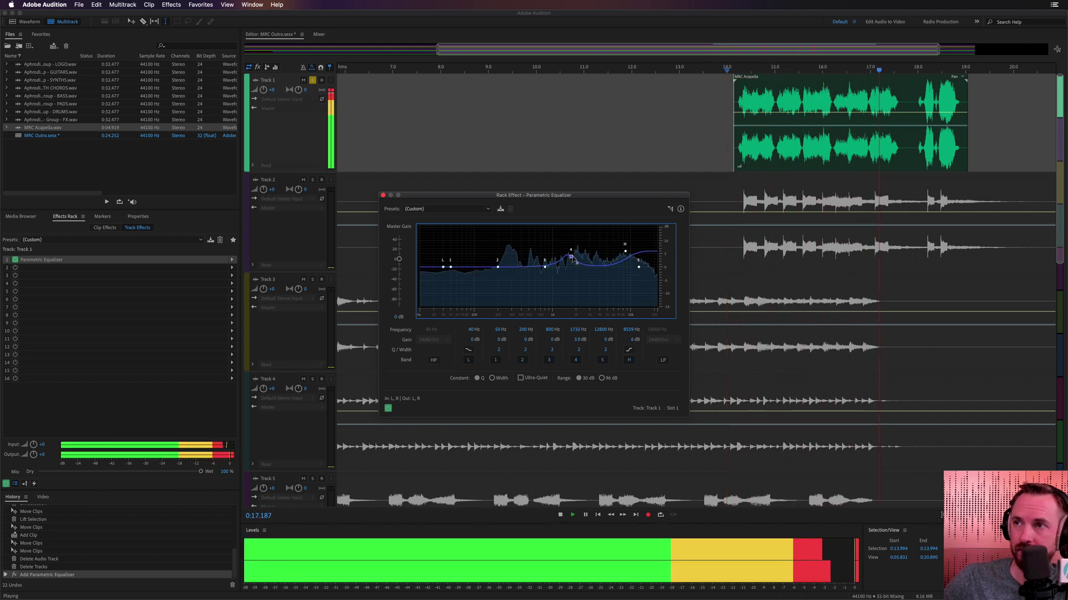
key("space")
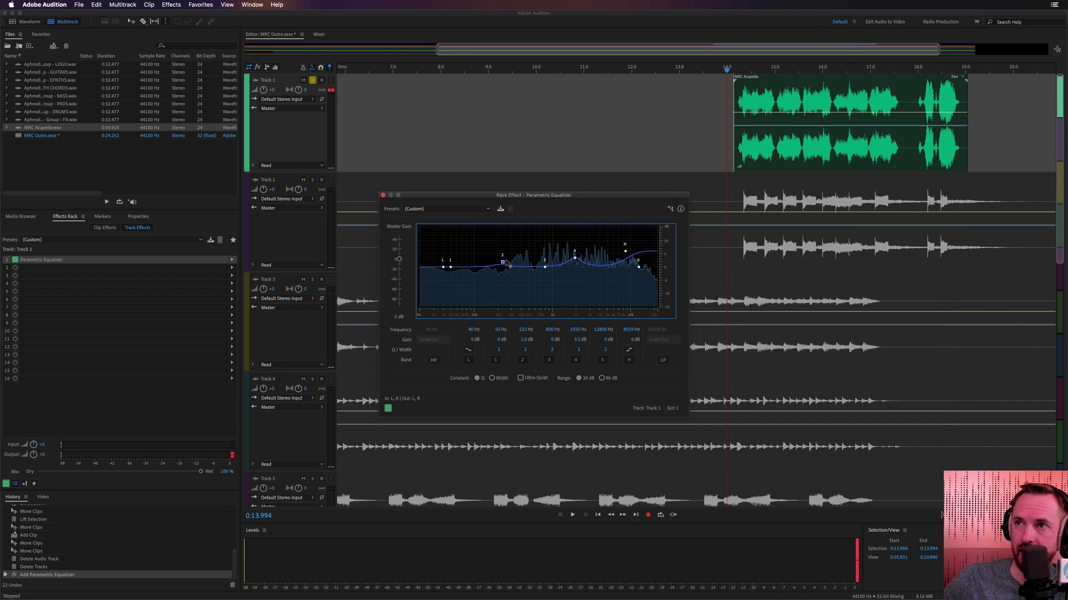
mouse_move(497, 267)
left_mouse_down()
mouse_move(529, 252)
mouse_move(514, 269)
left_mouse_up()
key("space")
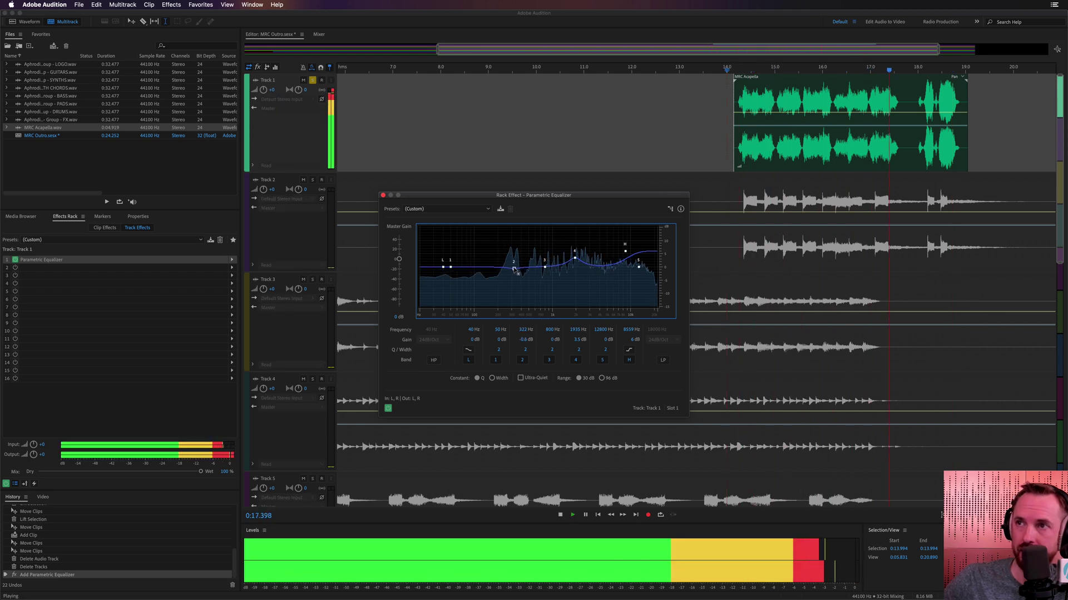
key("space")
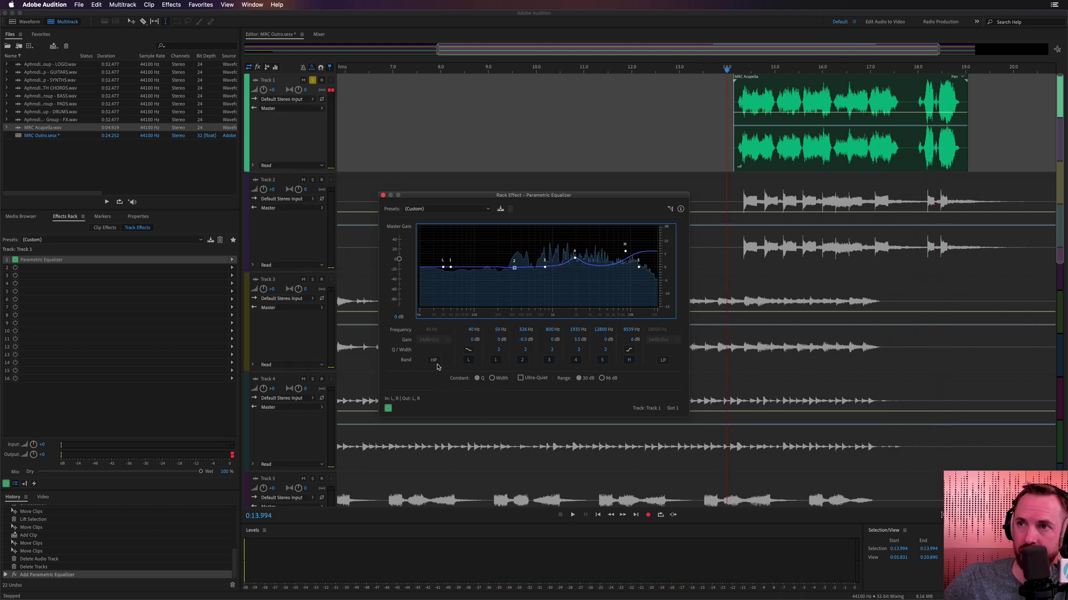
key("space")
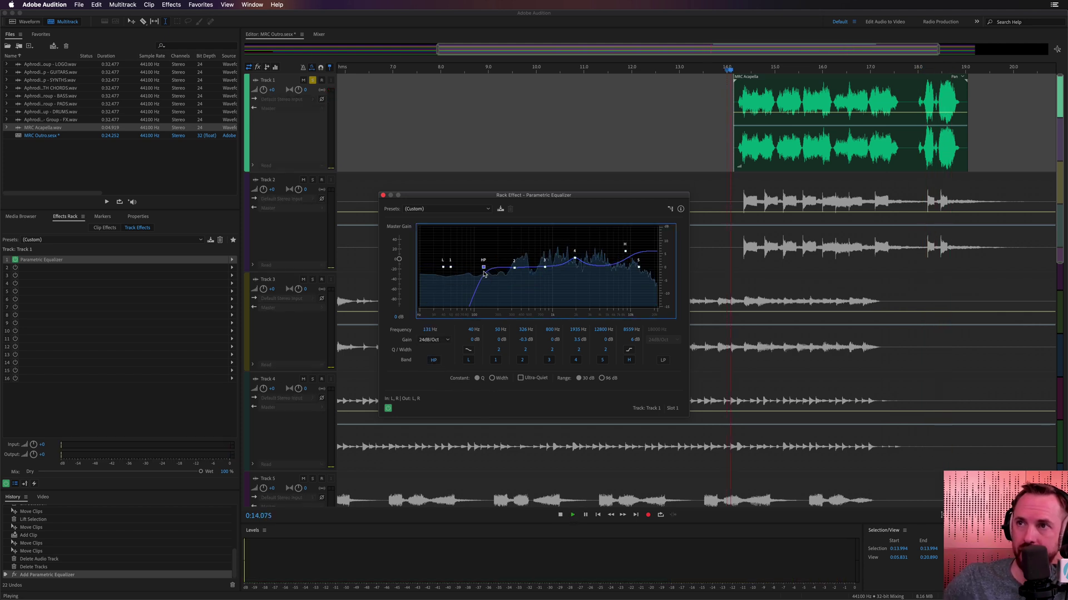
left_click_drag(483, 273, 492, 273)
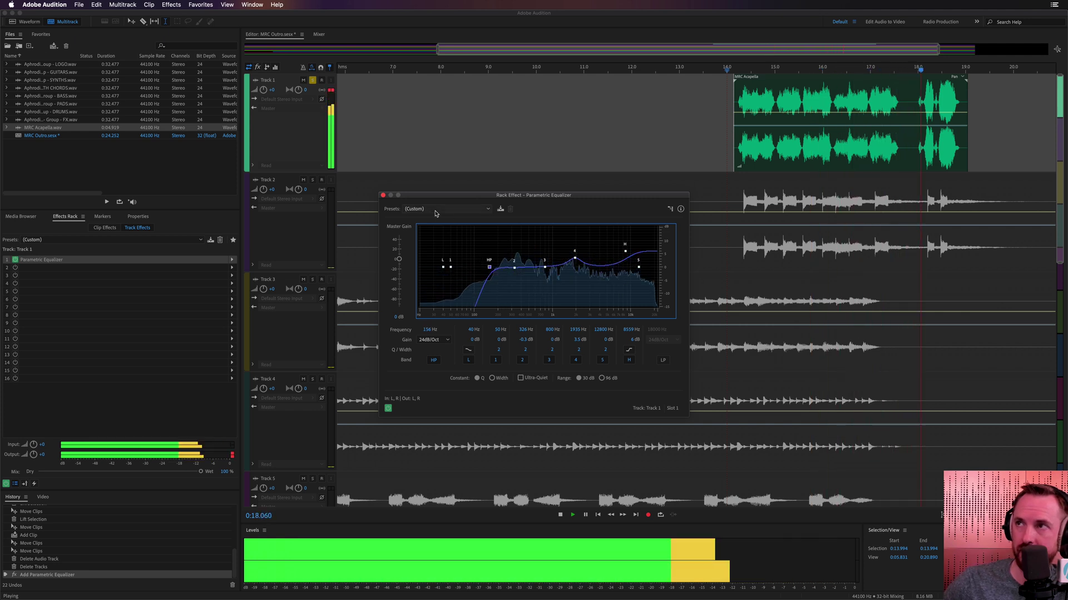
key("space")
Add Studio Reverb to Track 1's second effect slot and preview it
left_click(221, 270)
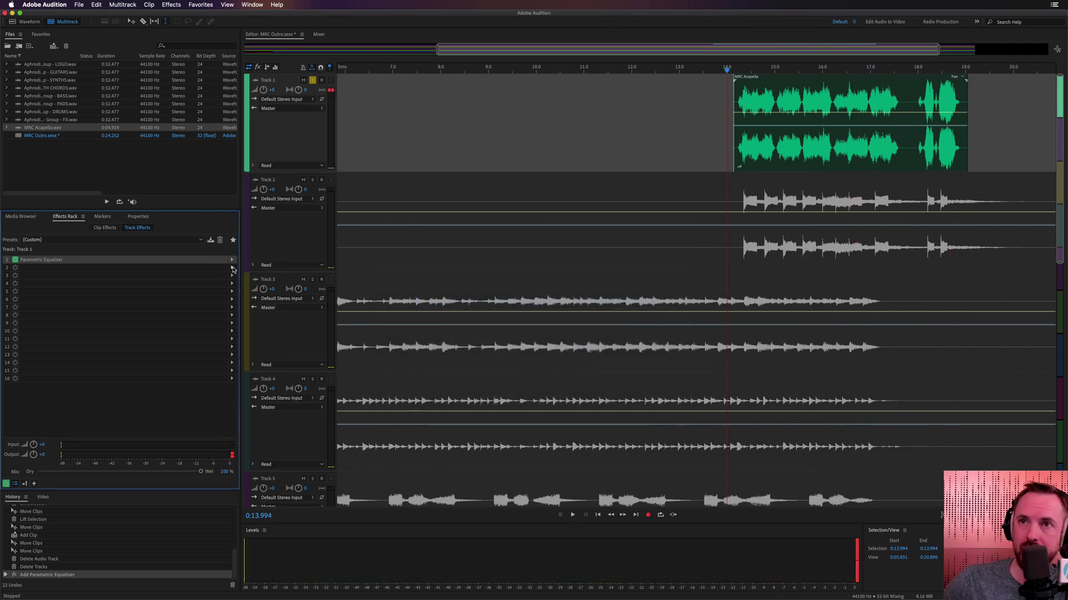
left_click(232, 267)
mouse_move(275, 304)
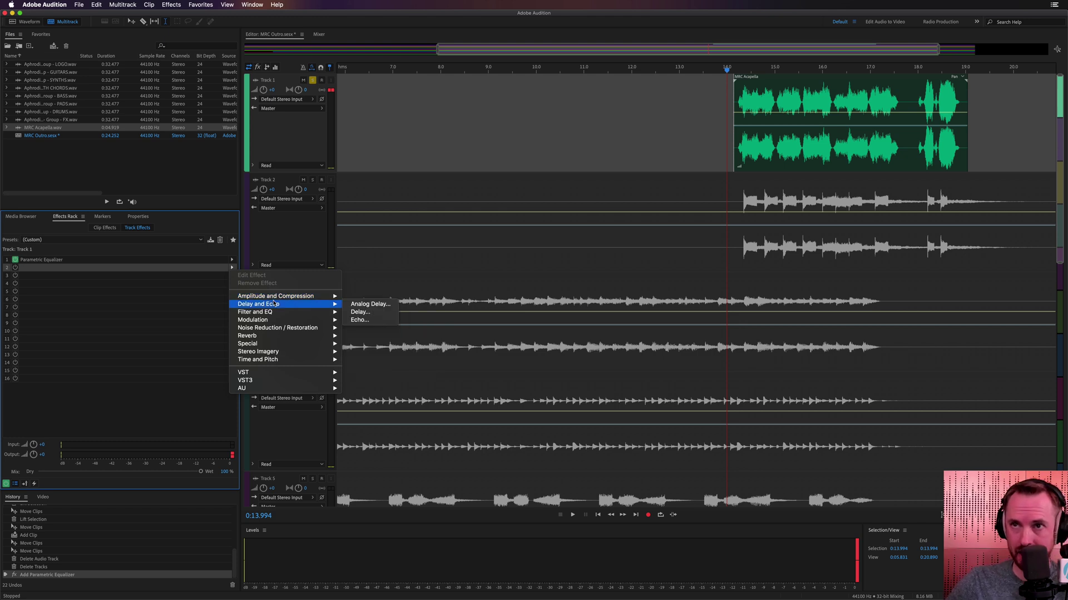
mouse_move(308, 336)
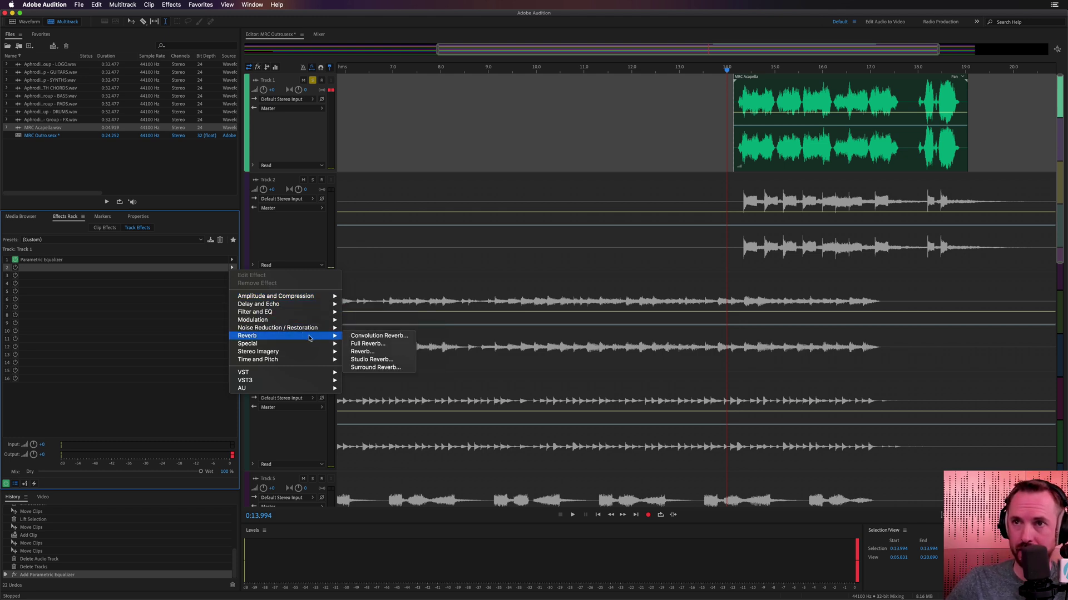
left_click(376, 360)
key("space")
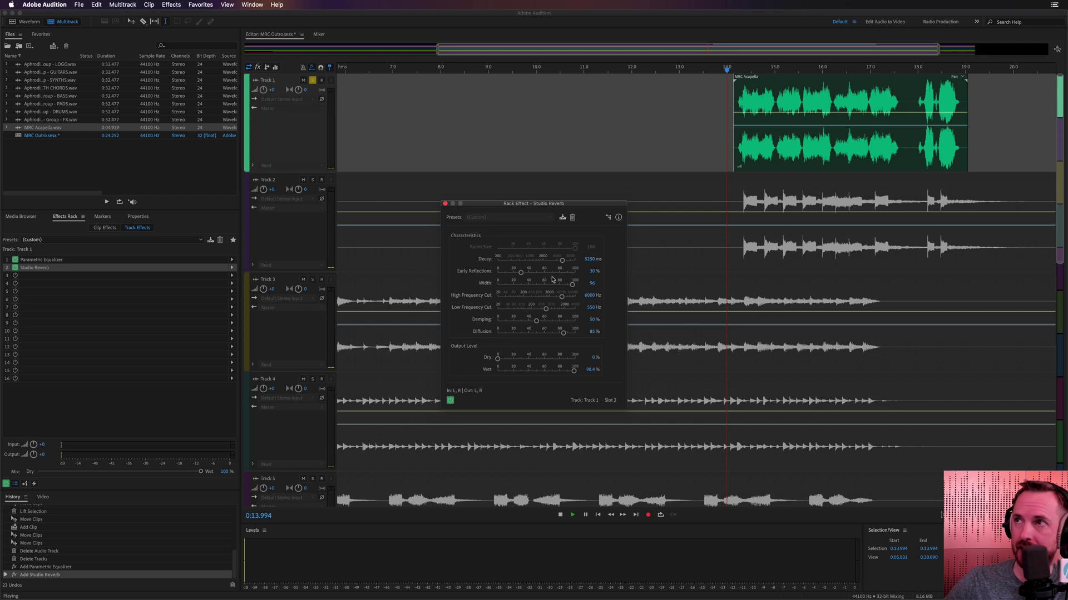
key("space")
Load the Vocal Reverb (small) preset into Studio Reverb and listen
left_click(513, 218)
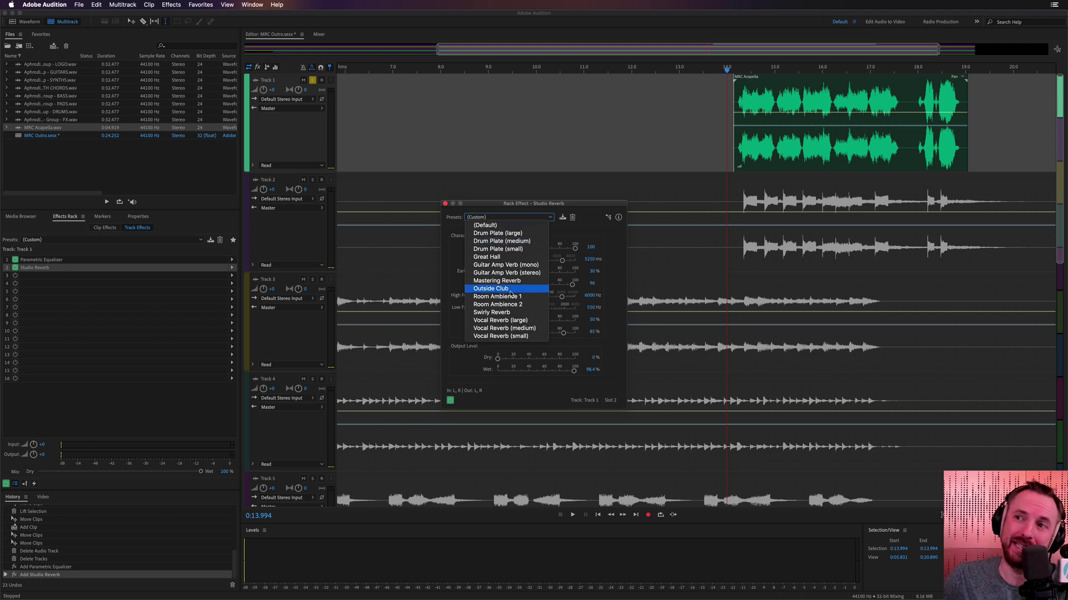
left_click(517, 336)
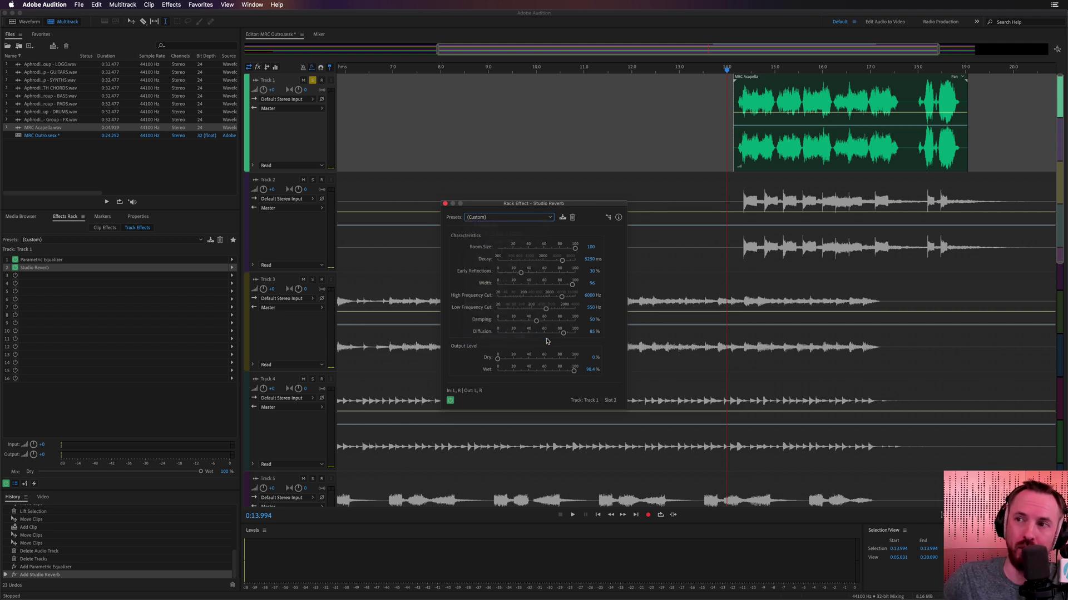
key("space")
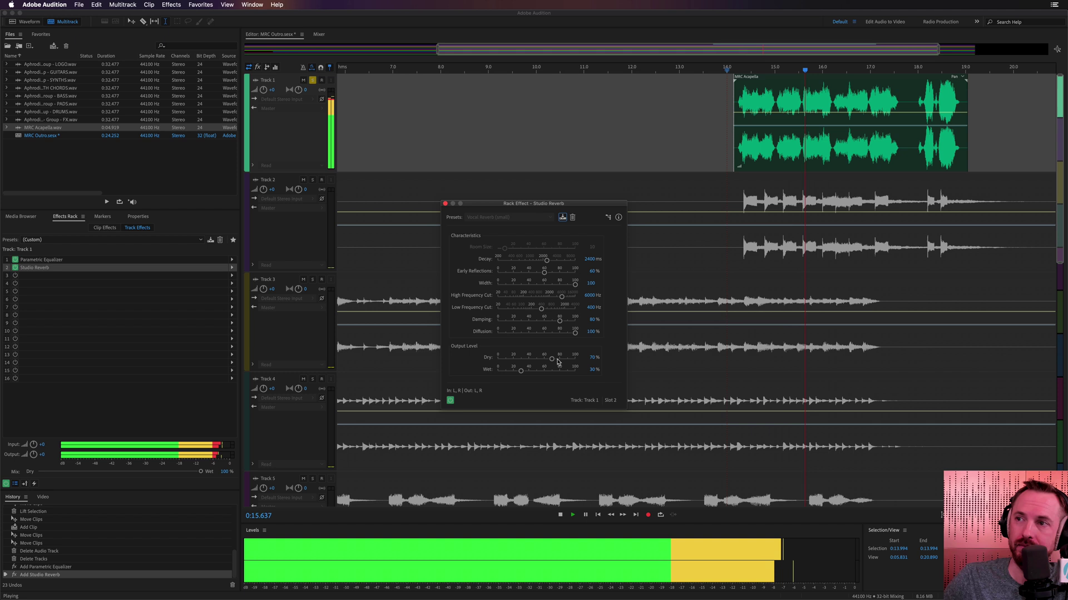
key("space")
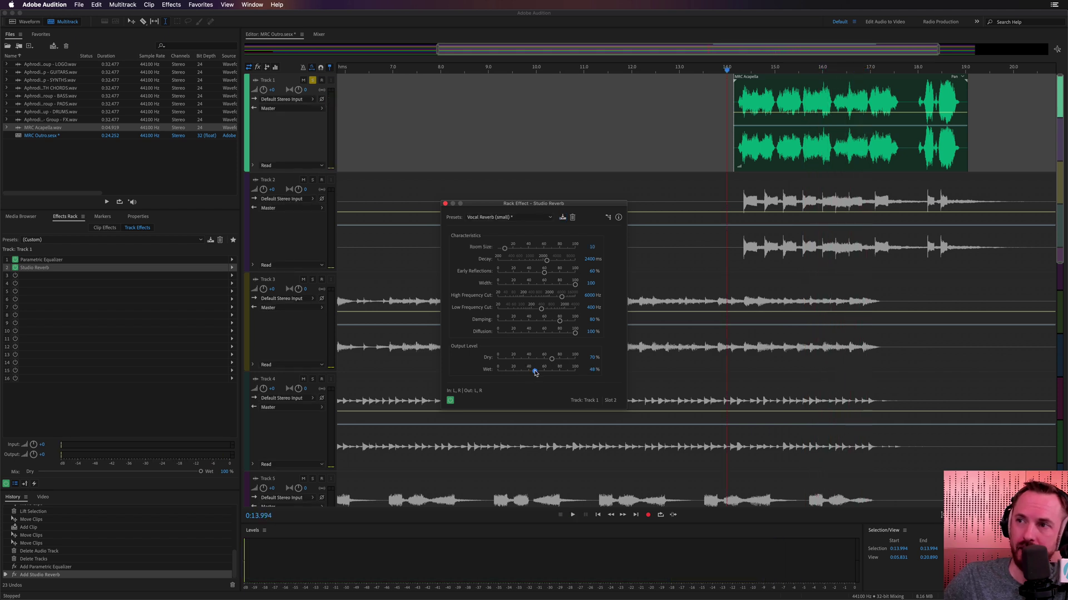
key("space")
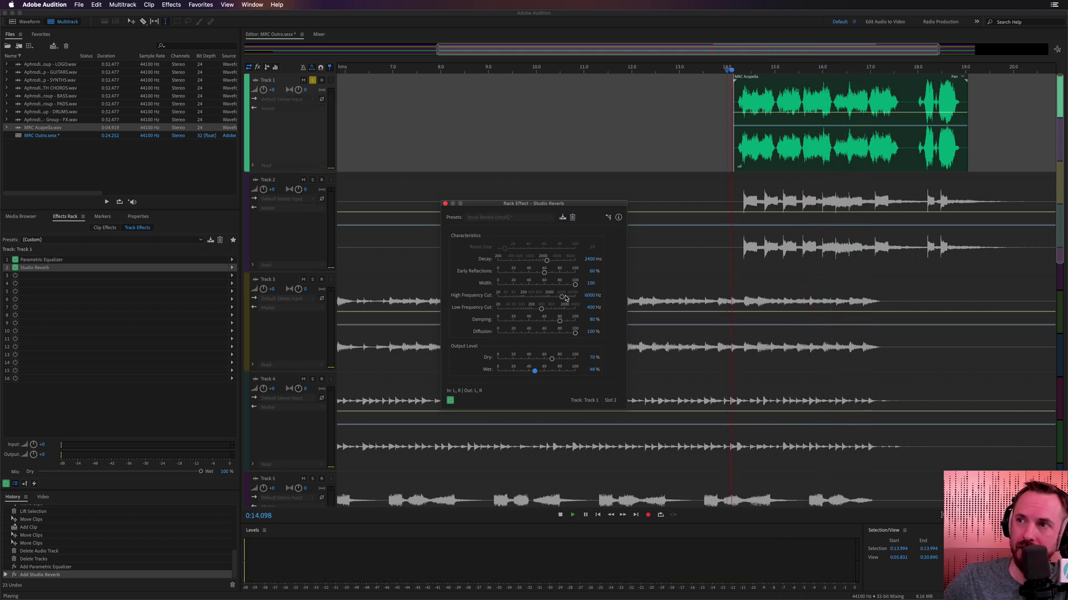
Set reverb decay to about 2592 ms and dry to 100%, then unsolo Track 1
left_click(557, 260)
key("space")
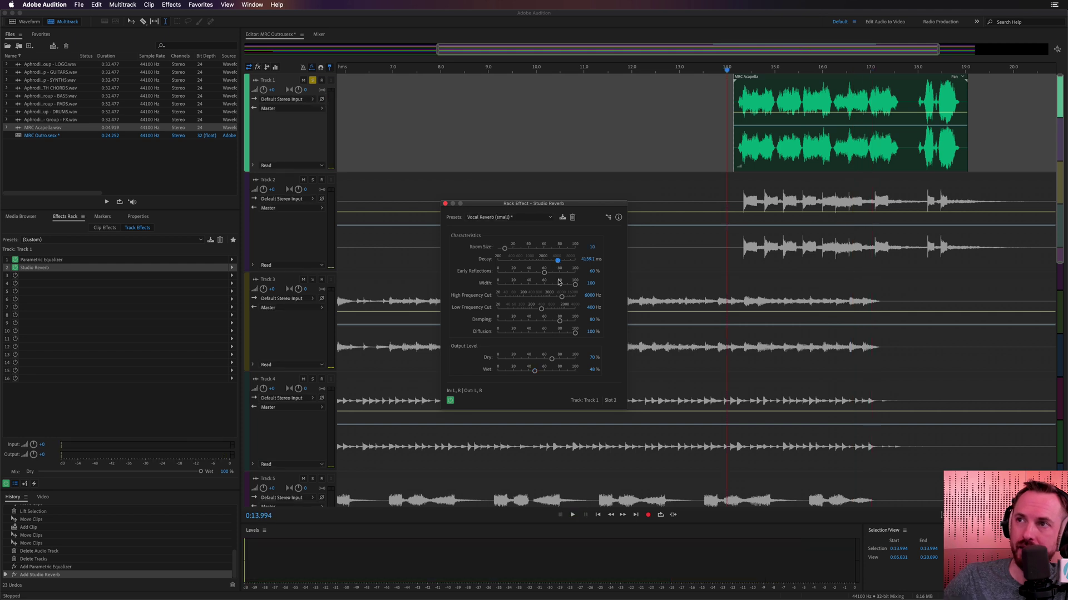
key("space")
left_click_drag(557, 261, 548, 260)
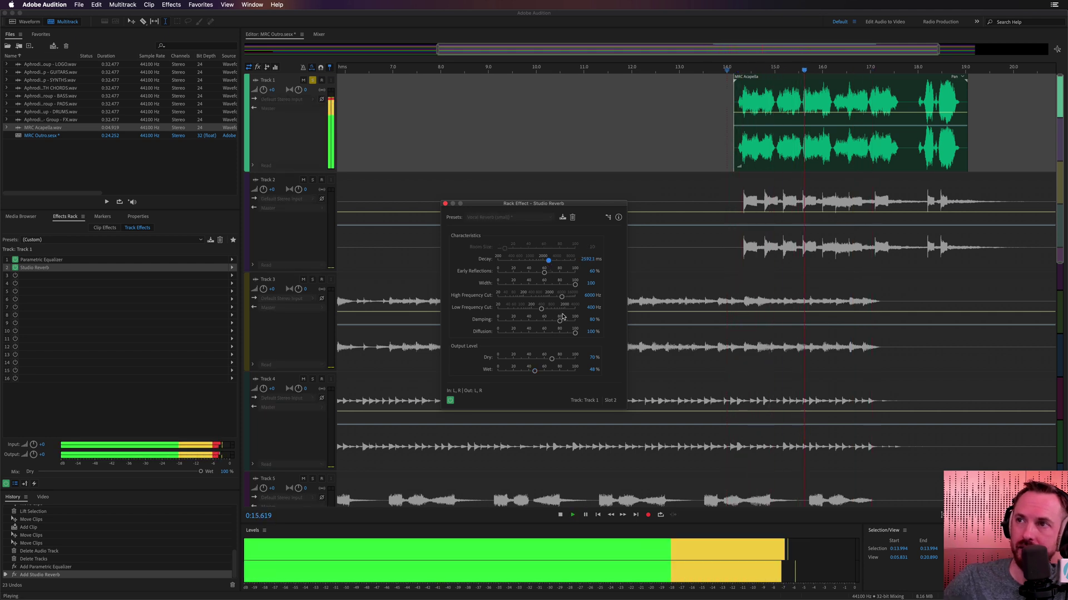
left_click_drag(551, 358, 557, 358)
key("space")
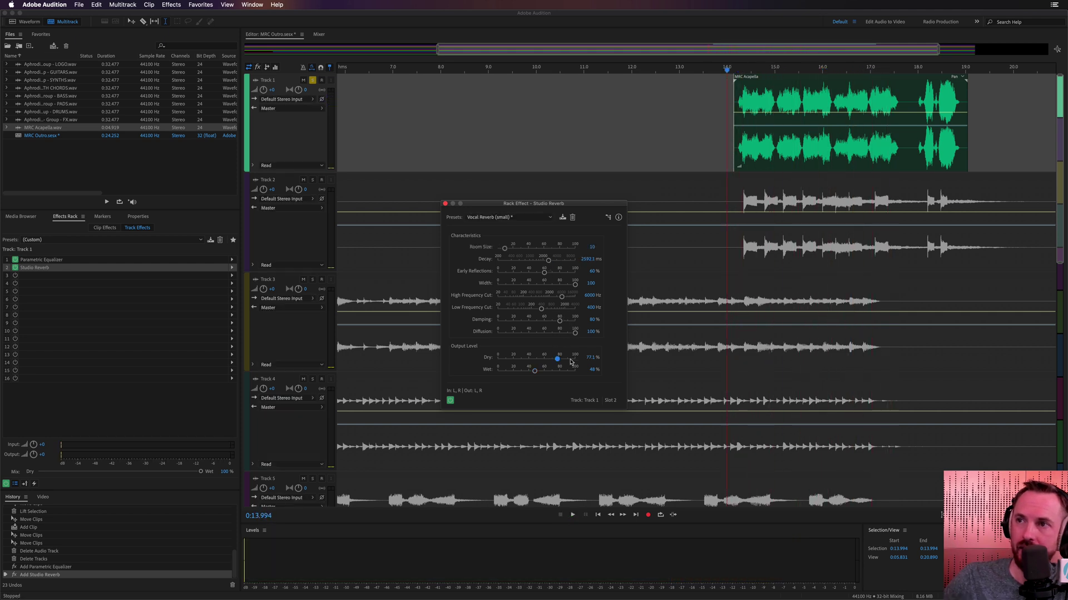
left_click(575, 359)
key("space")
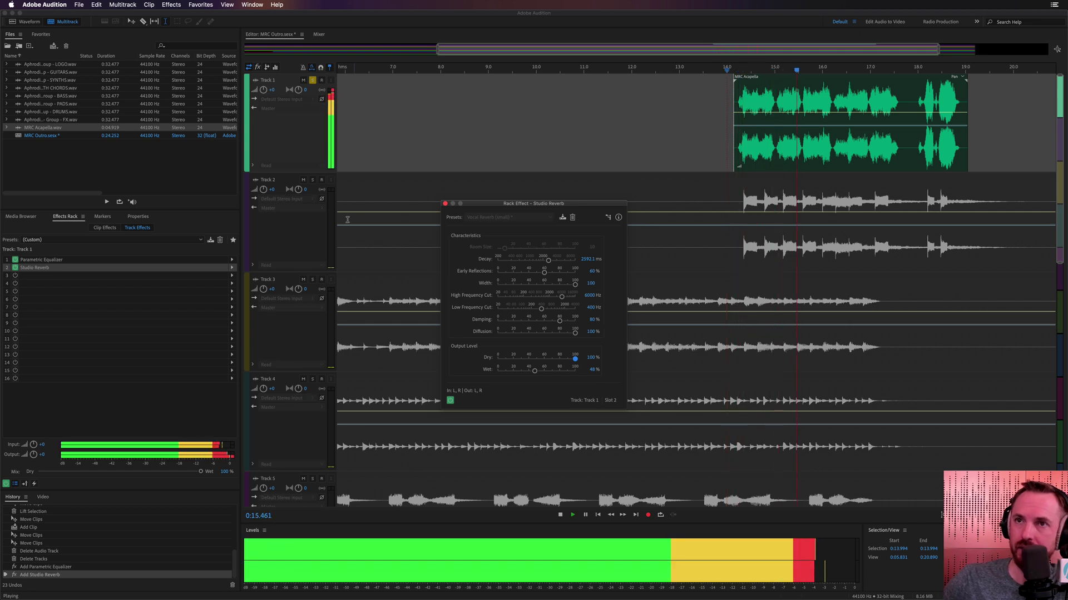
left_click(312, 81)
key("space")
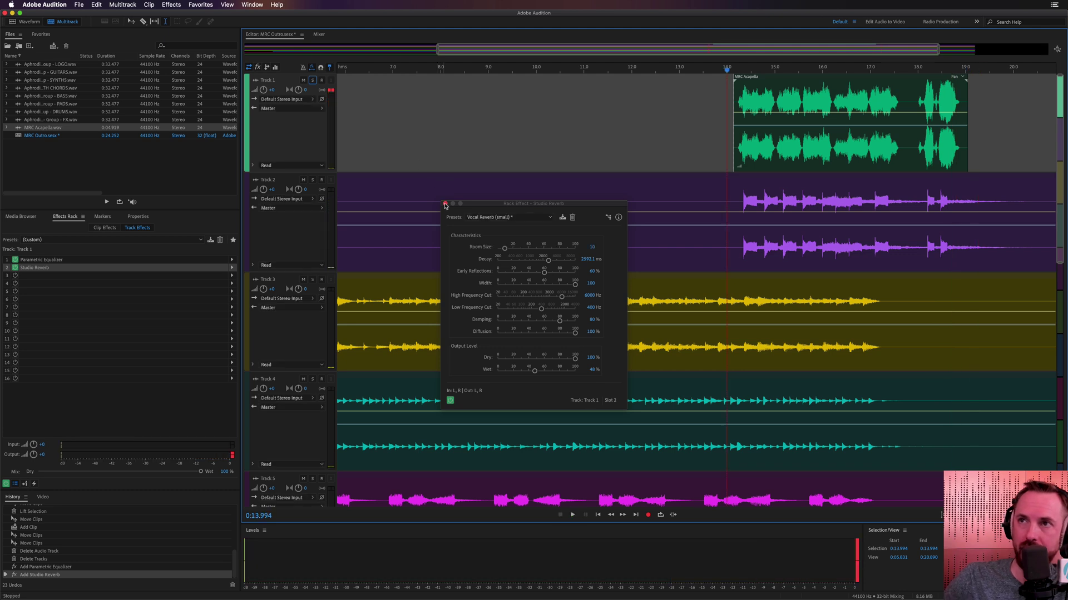
Close the reverb window and lower Track 1's volume to -2.7 dB
left_click(445, 205)
scroll(470, 66, "down", 2)
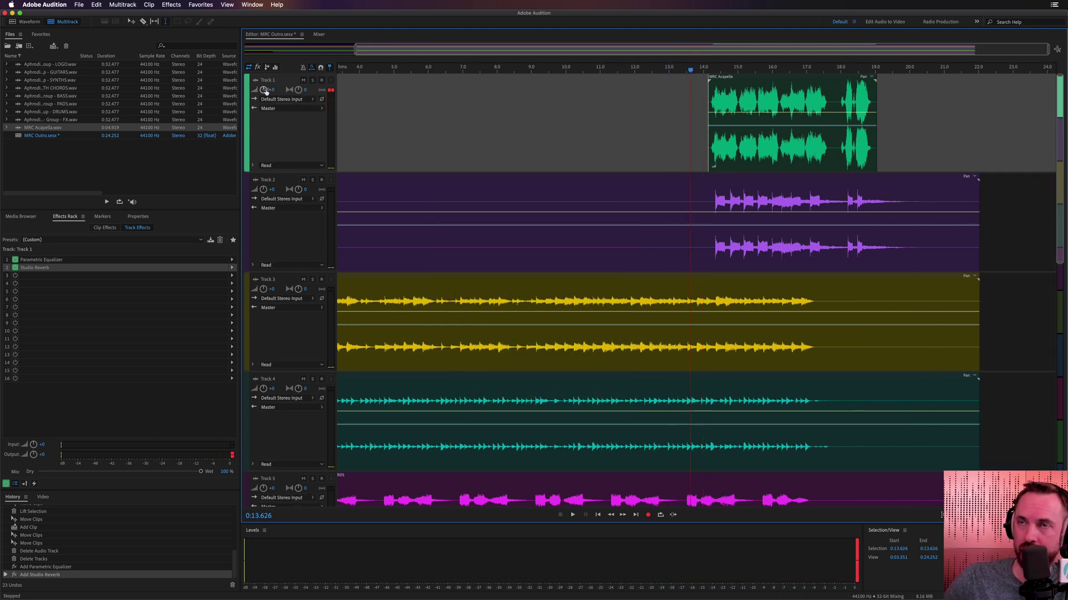
left_click_drag(265, 91, 264, 89)
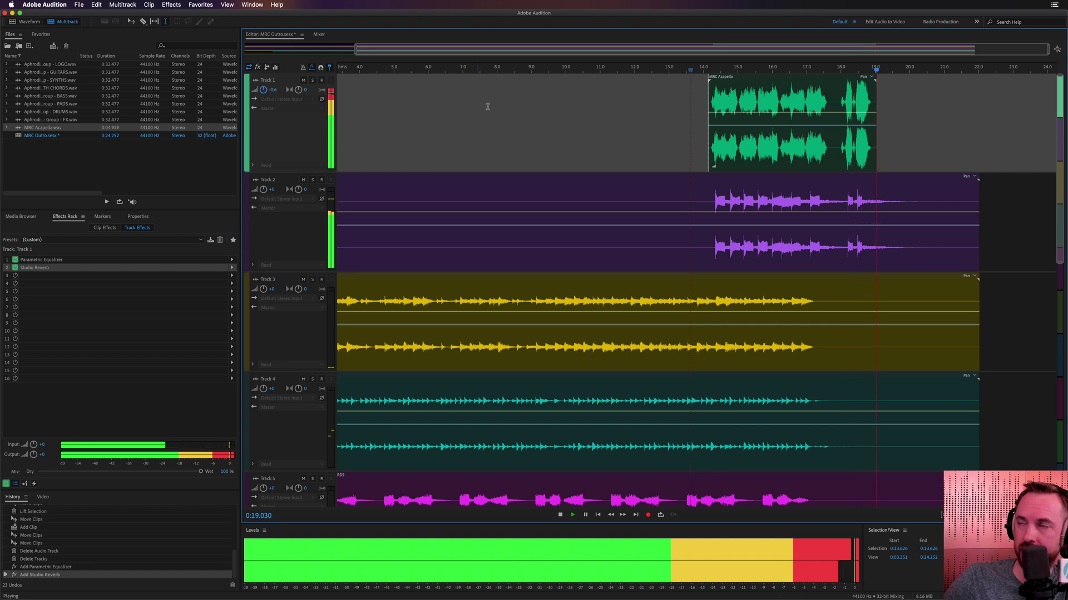
key("space")
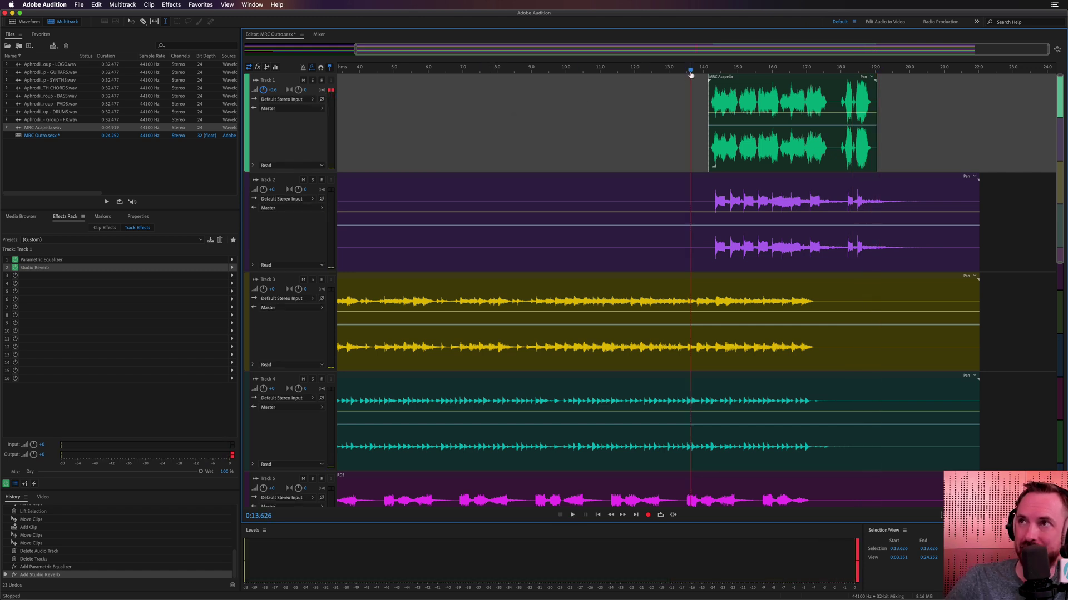
Zoom out to the full session and mix down the entire session to a new file
key("backslash")
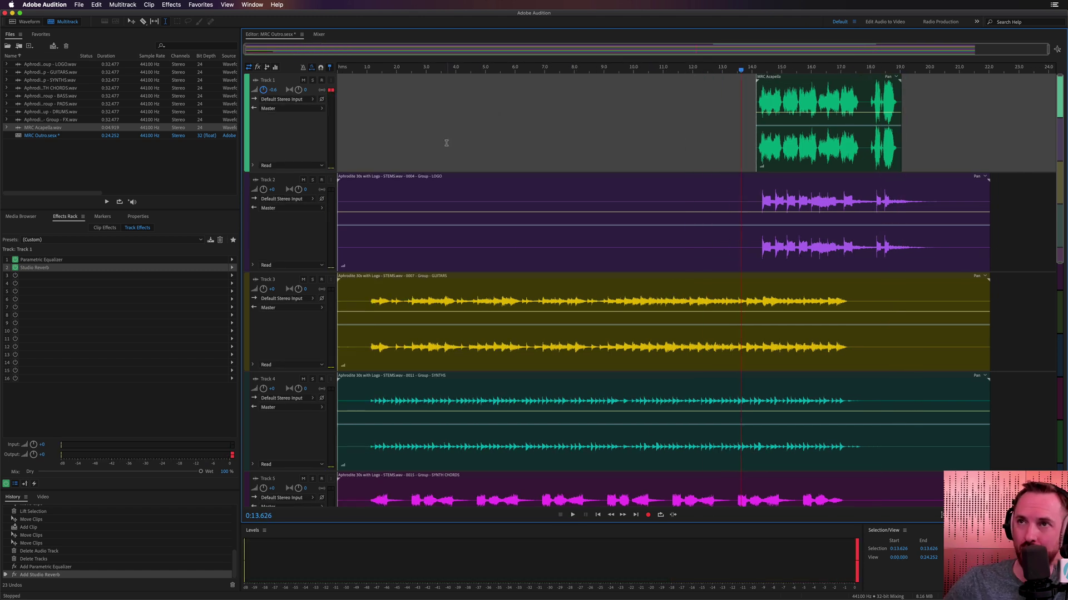
scroll(445, 142, "down", 10)
scroll(442, 140, "up", 10)
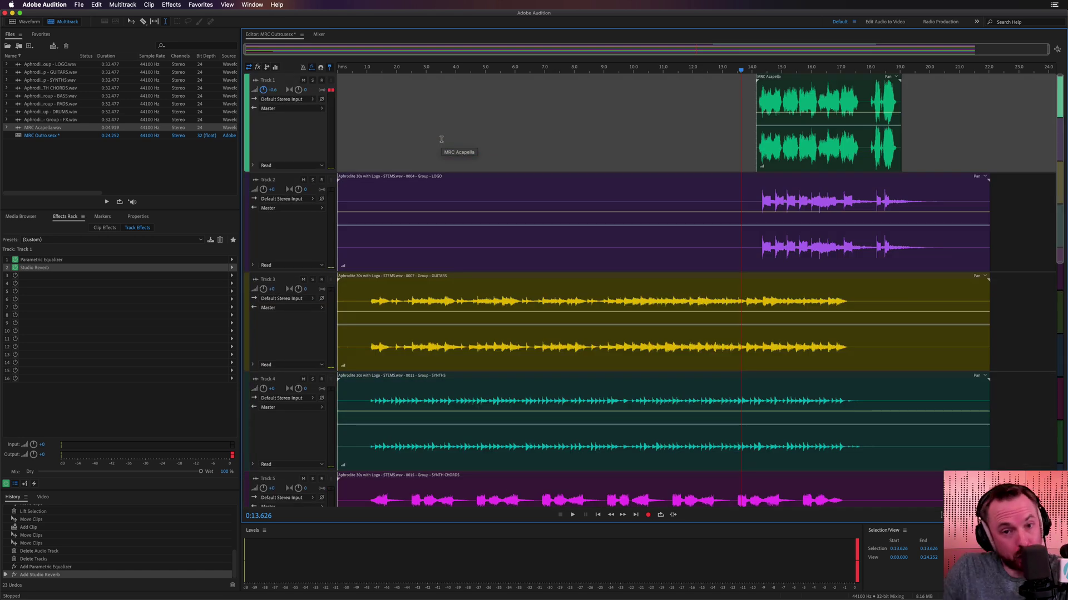
left_click(118, 5)
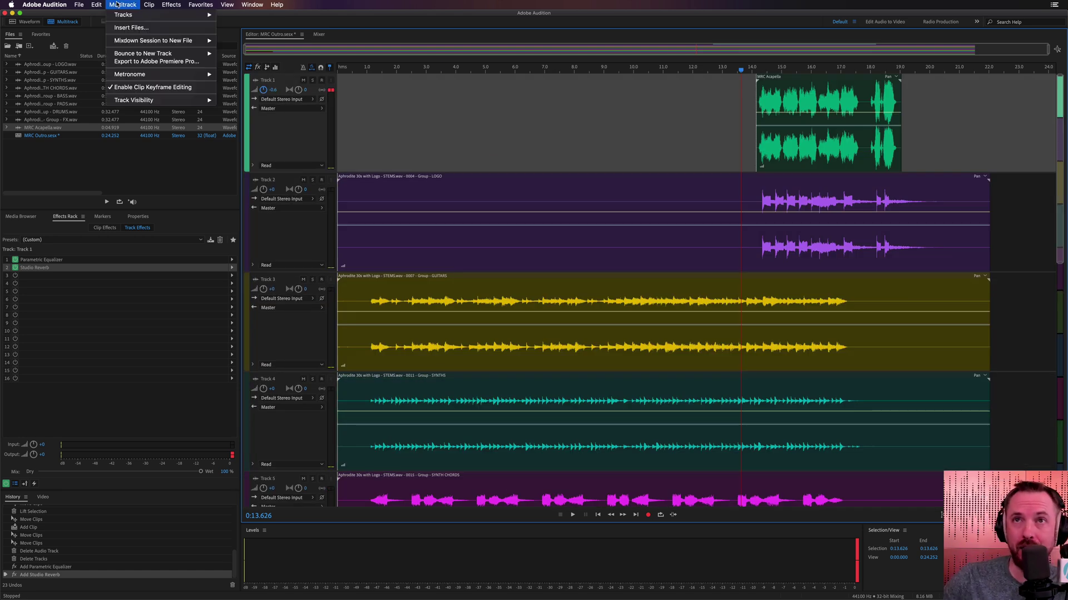
mouse_move(163, 43)
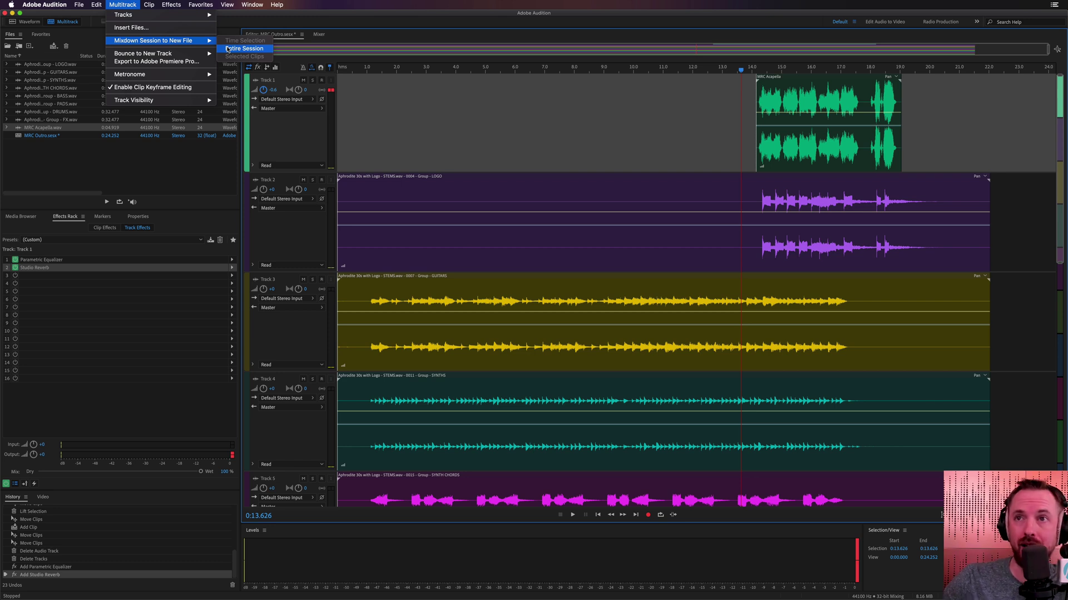
left_click(243, 48)
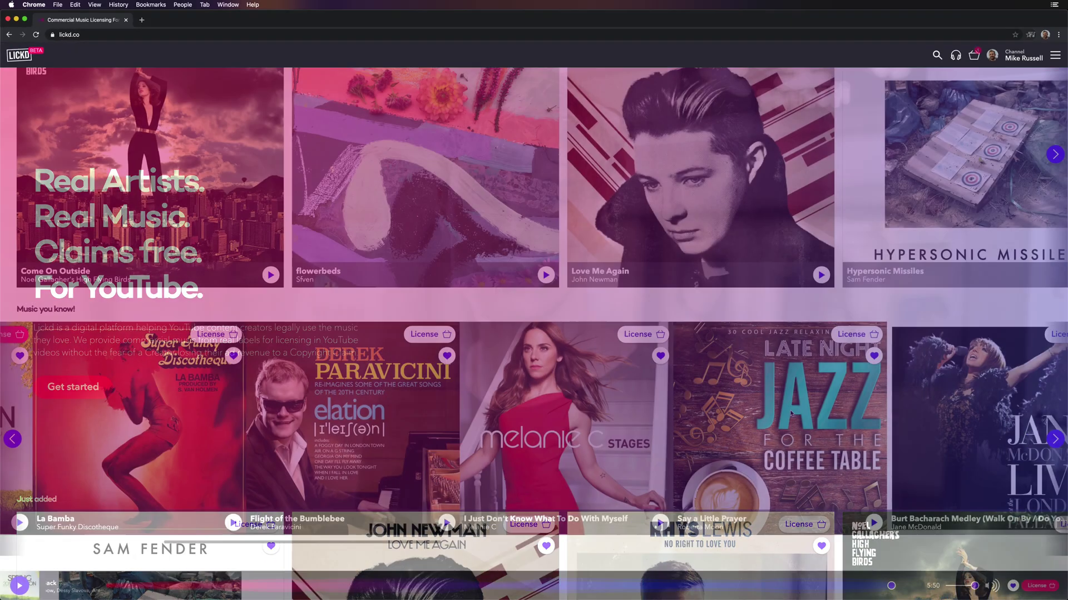
Add Standard £6.00 licences for Ave Maria and I'm Yours to the Lickd cart
scroll(791, 413, "right", 5)
scroll(791, 413, "right", 10)
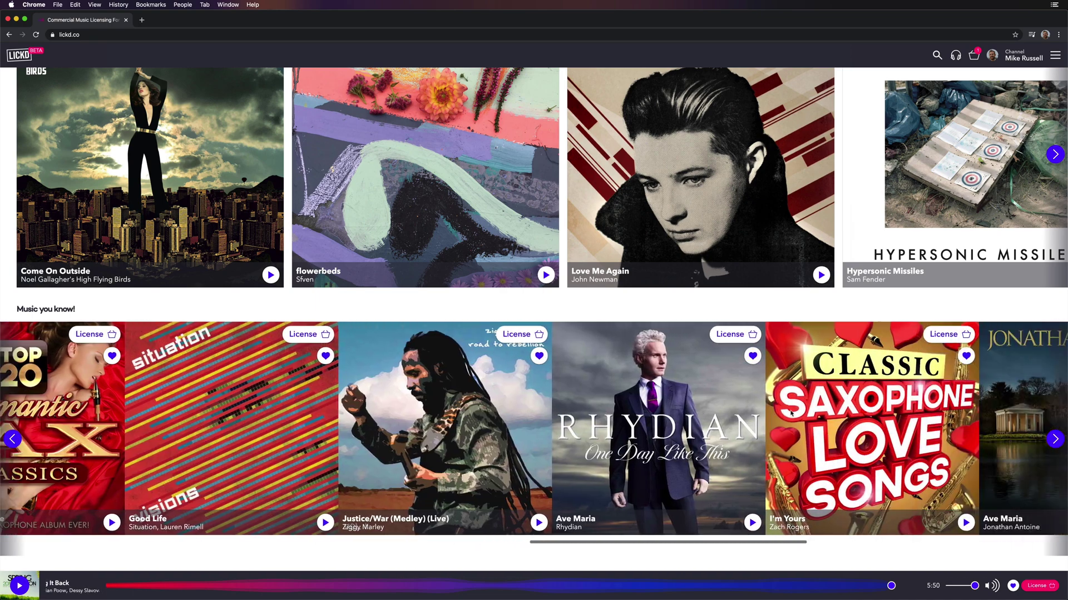
left_click(687, 334)
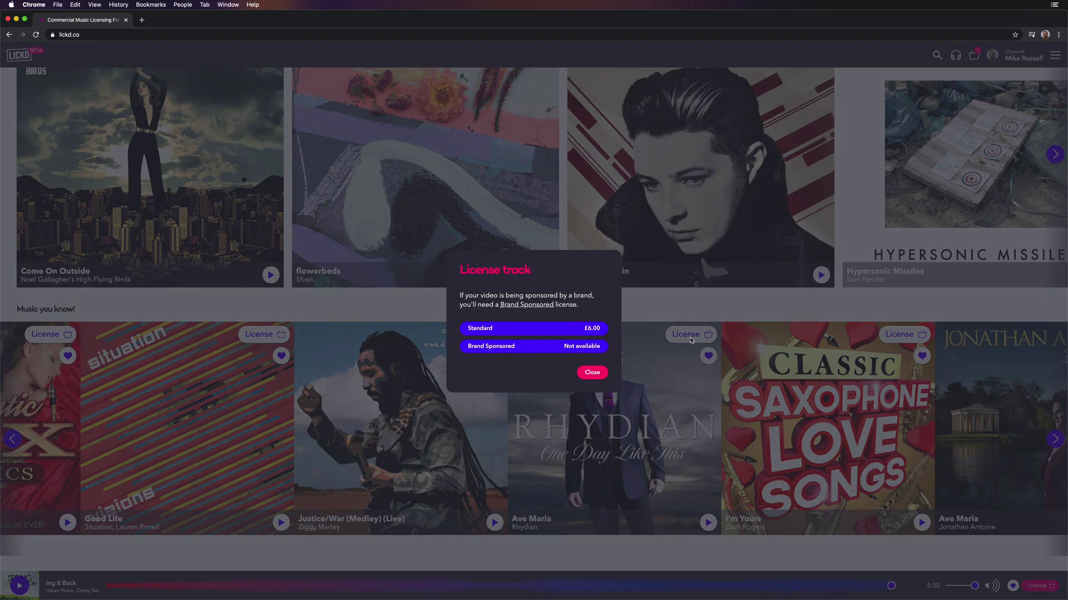
left_click(592, 332)
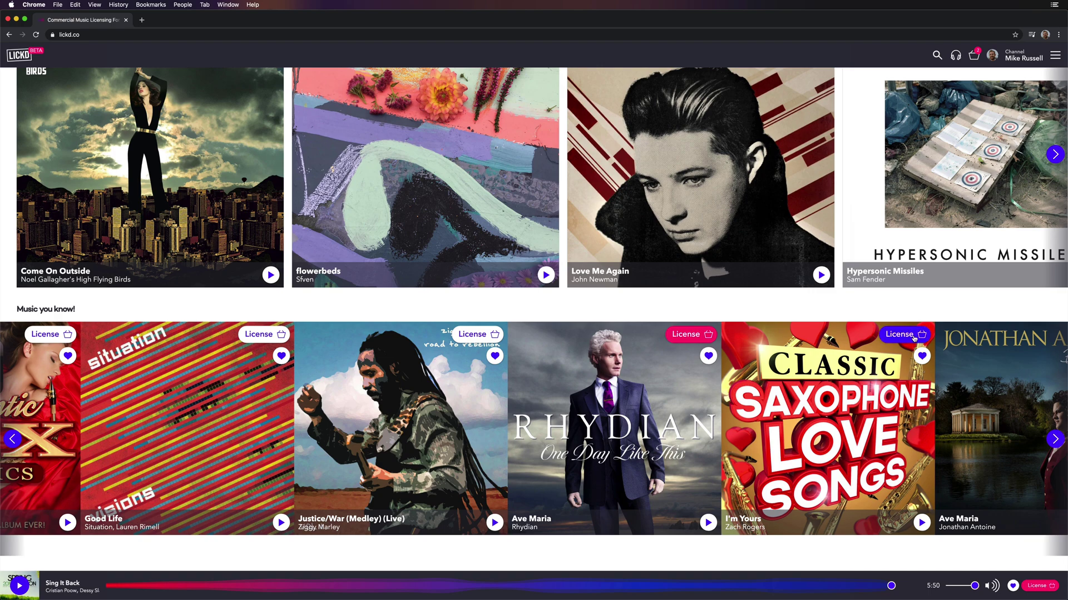
left_click(915, 337)
left_click(593, 330)
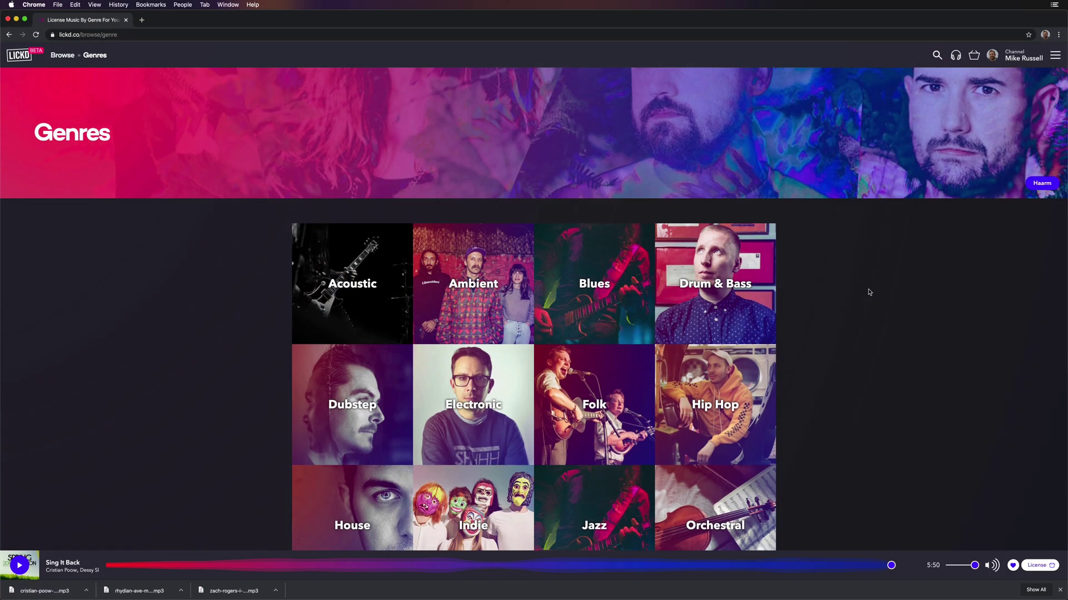
scroll(868, 294, "down", 3)
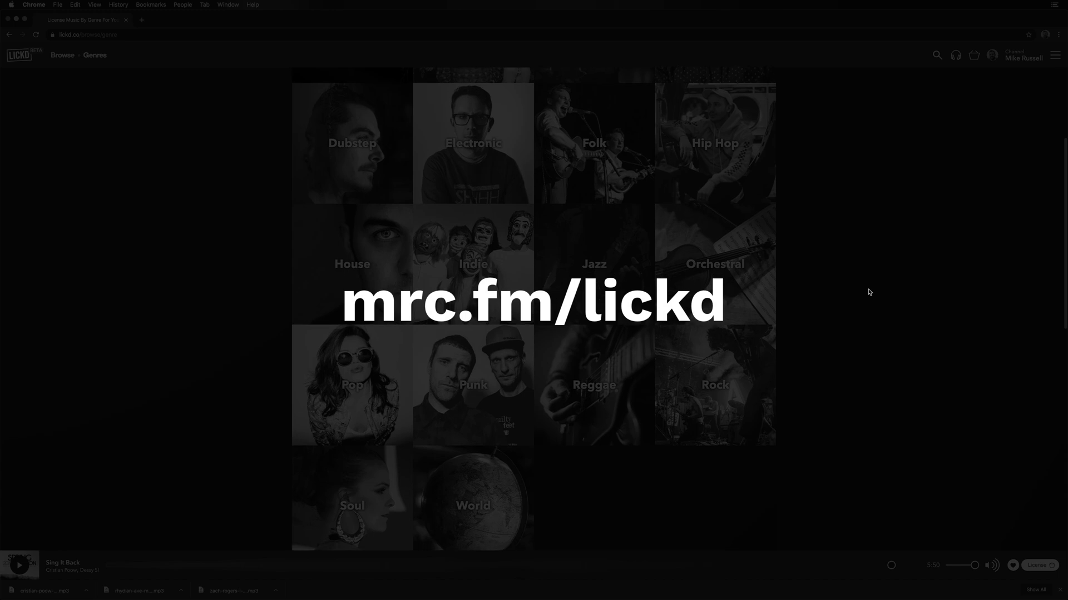
scroll(869, 292, "up", 5)
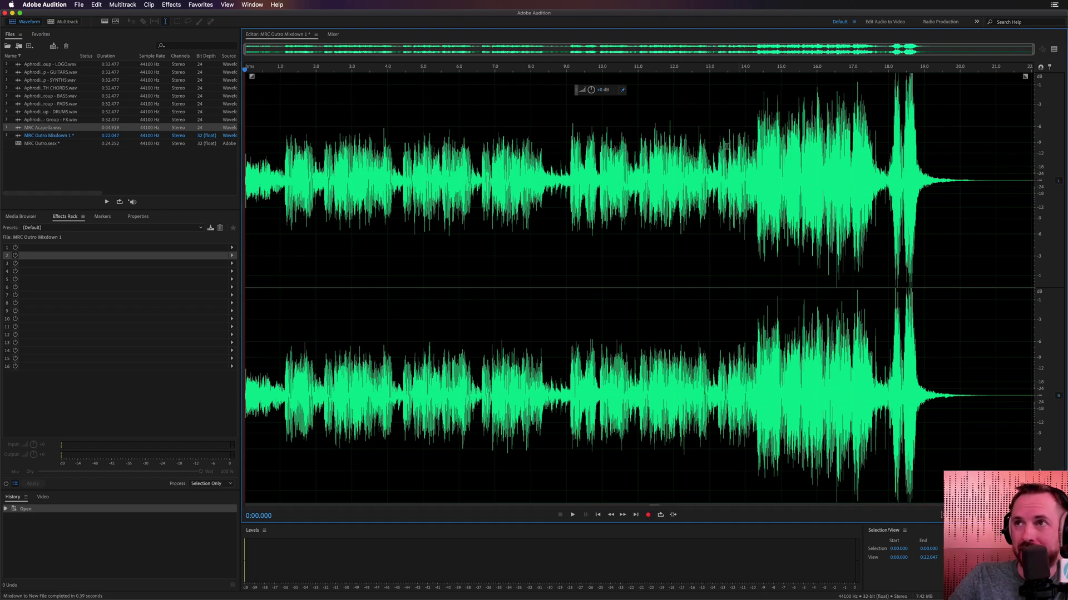
Open the Mastering effect with the Subtle Clarity preset and preview the mixdown
left_click(172, 5)
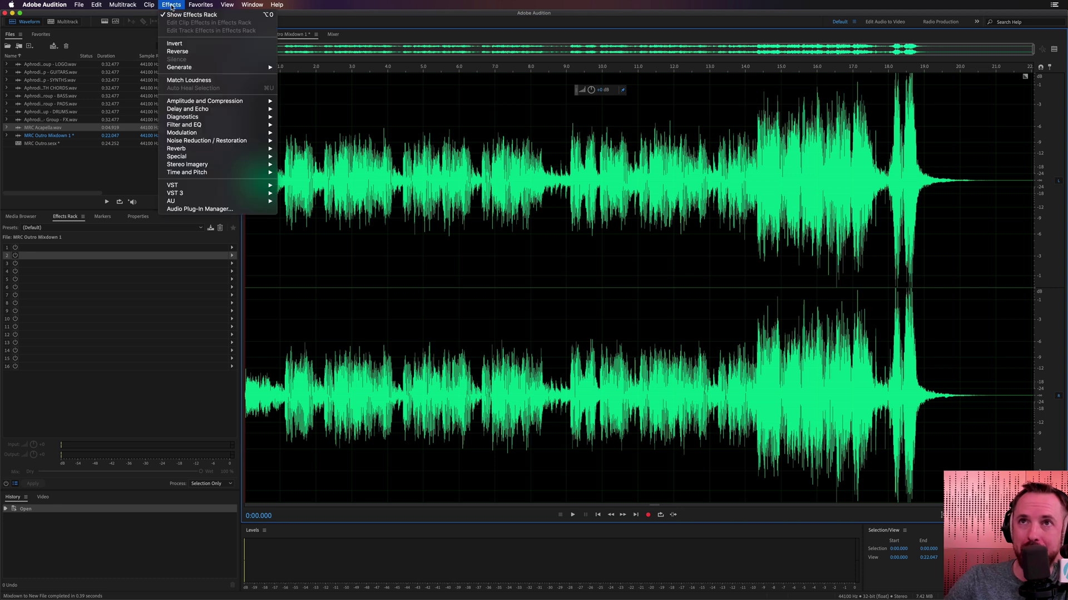
mouse_move(233, 157)
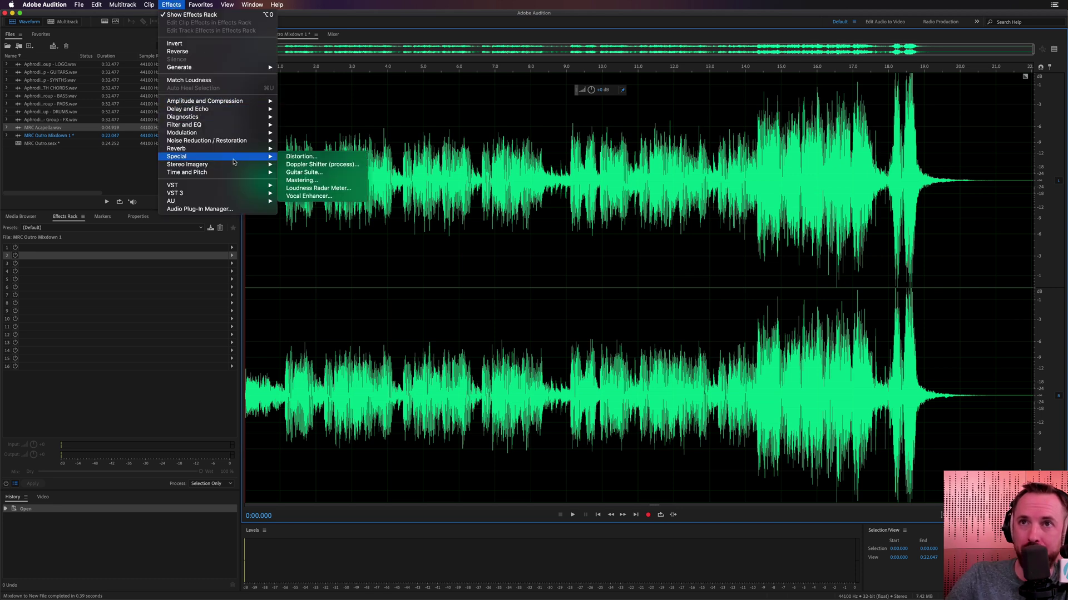
left_click(323, 180)
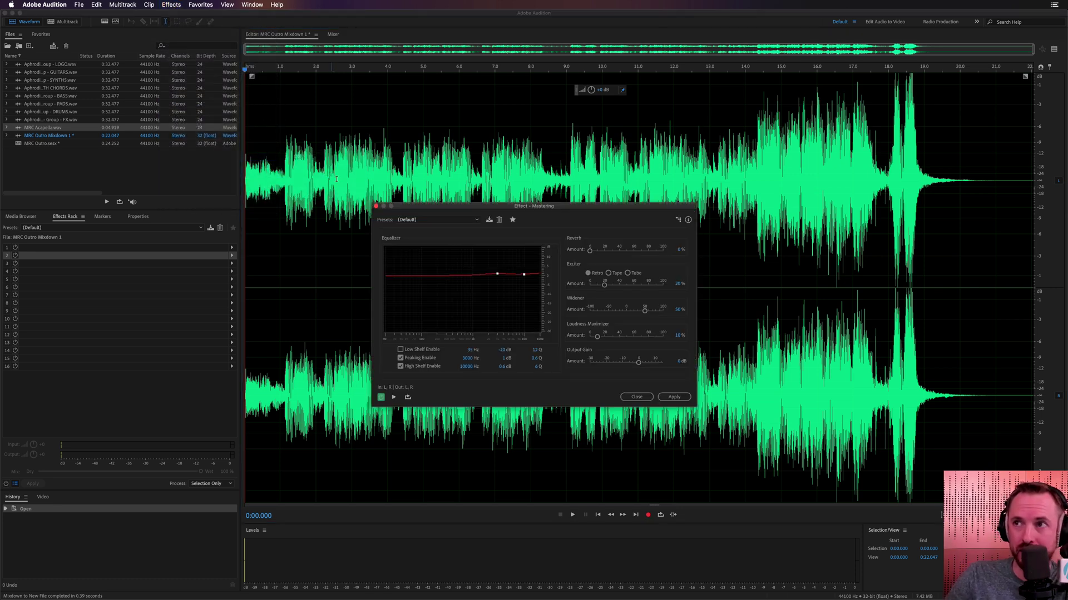
left_click(412, 223)
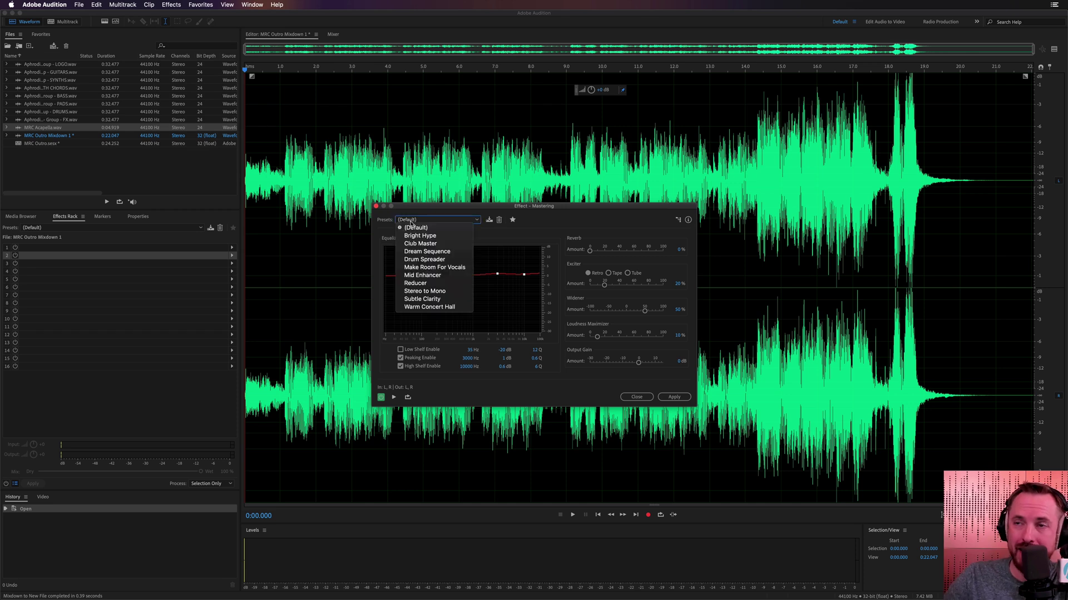
left_click(422, 299)
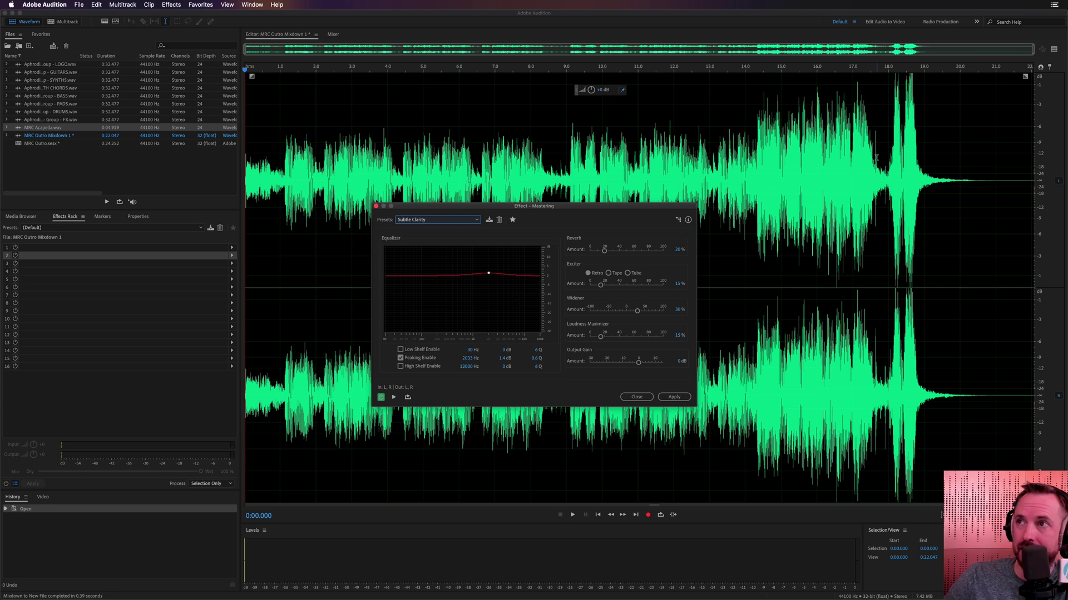
left_click(1053, 50)
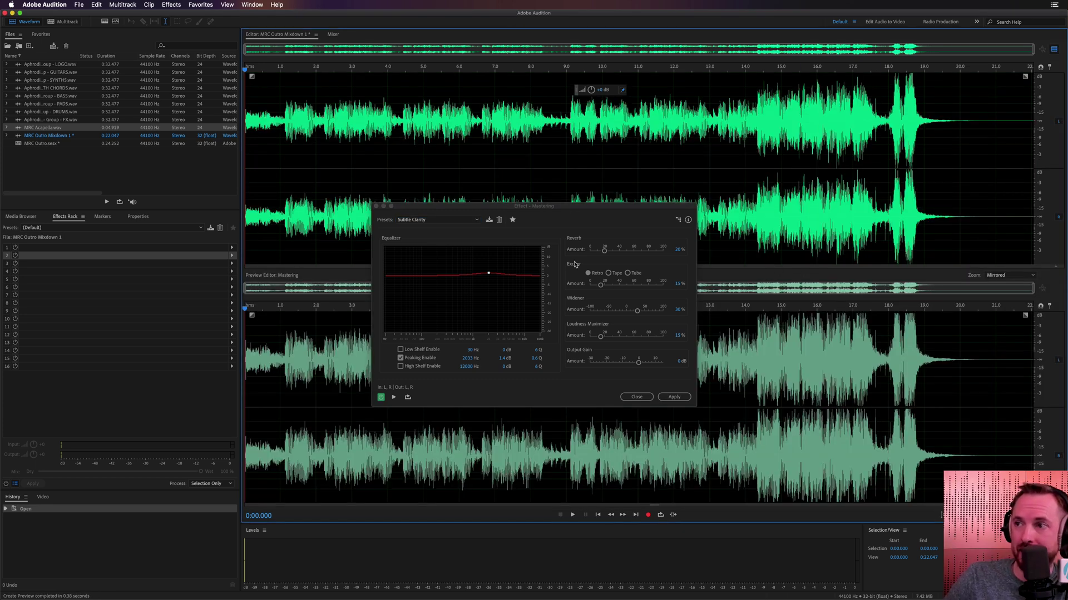
key("space")
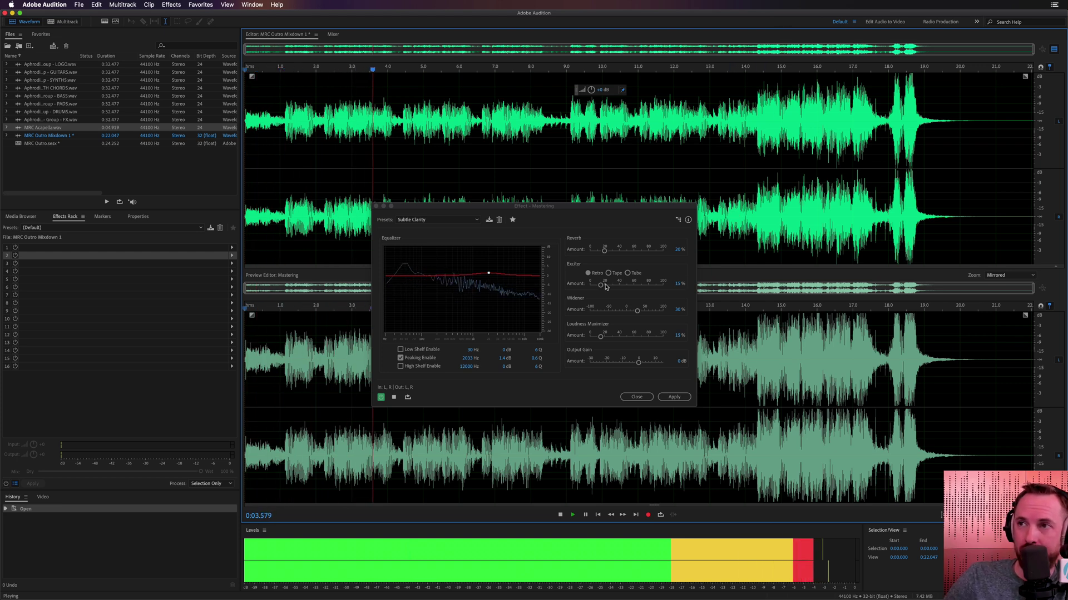
Set Exciter to 32% and Loudness Maximizer to 9%, then apply the mastering
left_click_drag(605, 286, 623, 287)
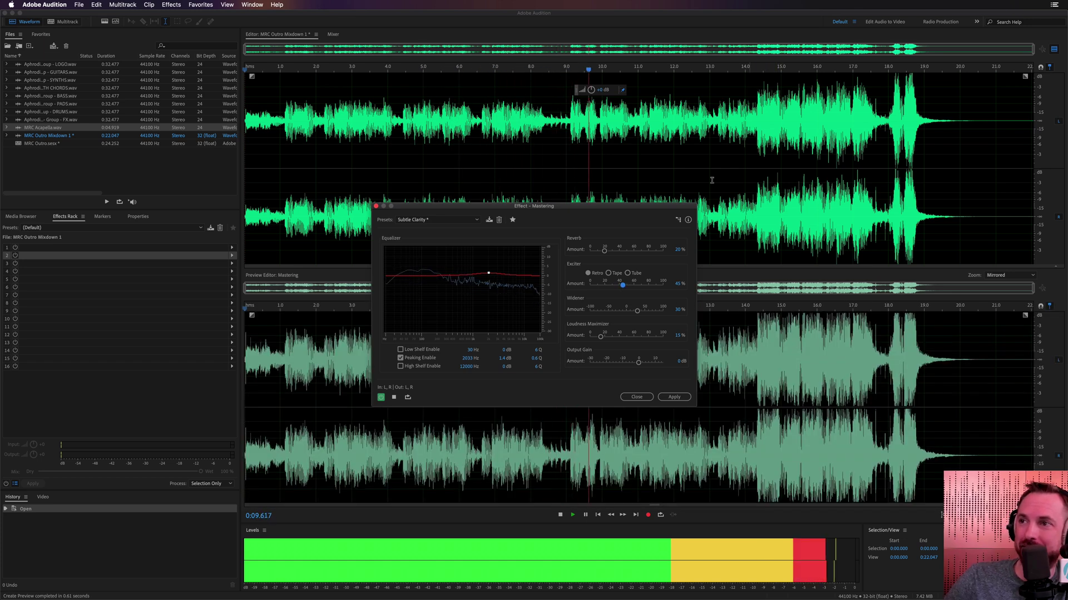
left_click_drag(601, 337, 596, 336)
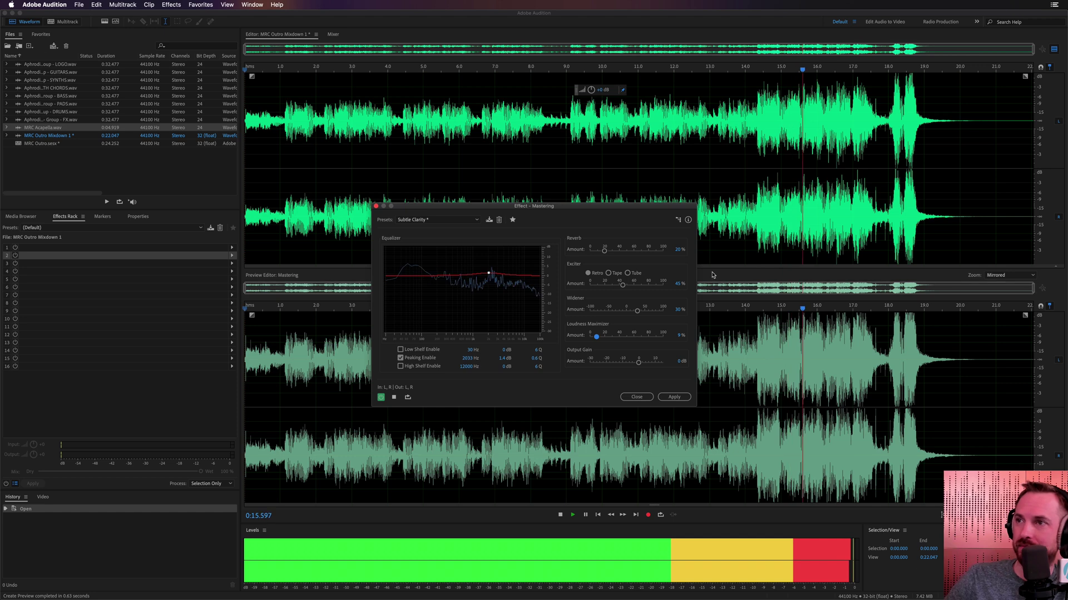
left_click_drag(622, 284, 613, 285)
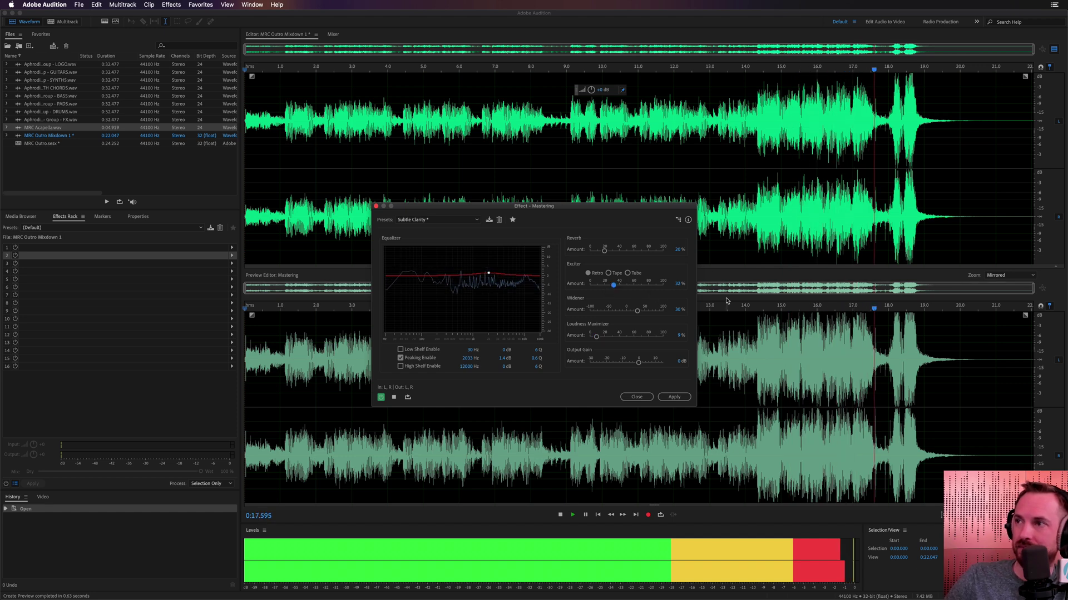
left_click(686, 398)
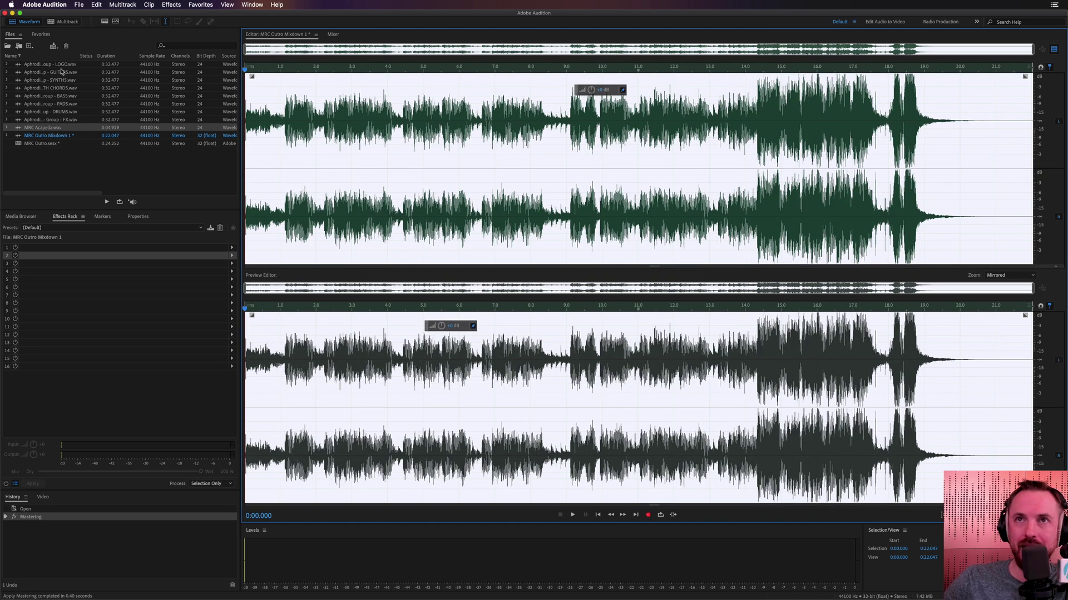
Save the mastered mixdown as MRC YT Outro.wav
left_click(78, 5)
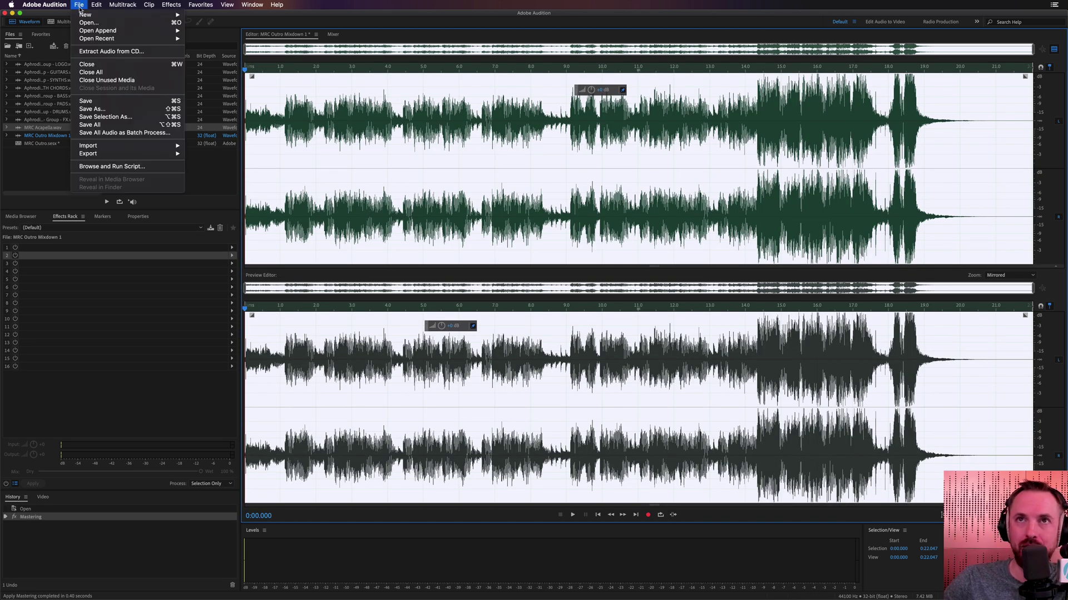
left_click(90, 108)
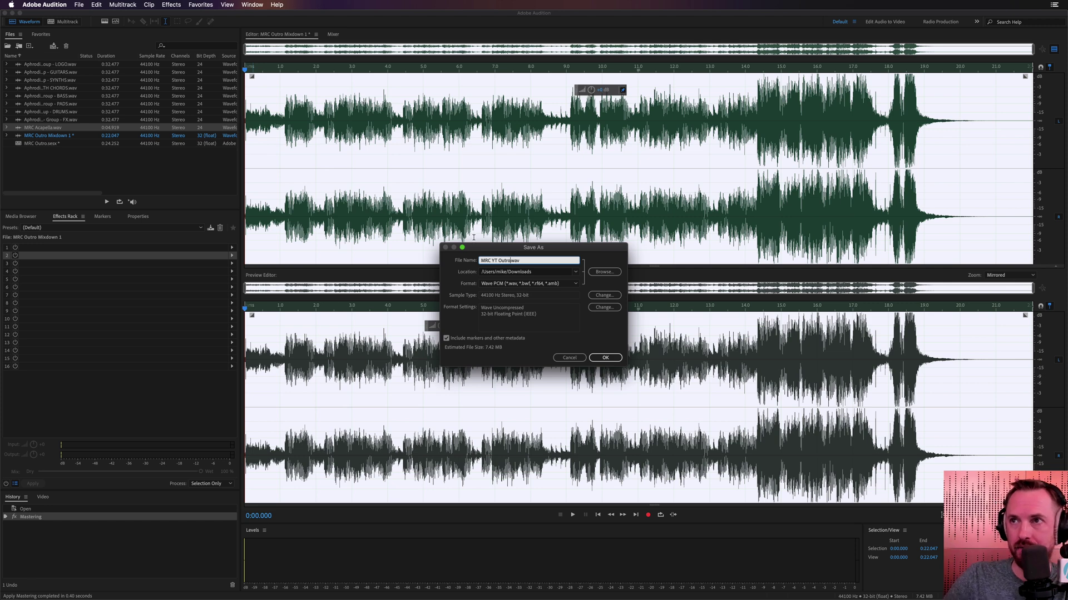
left_click(605, 357)
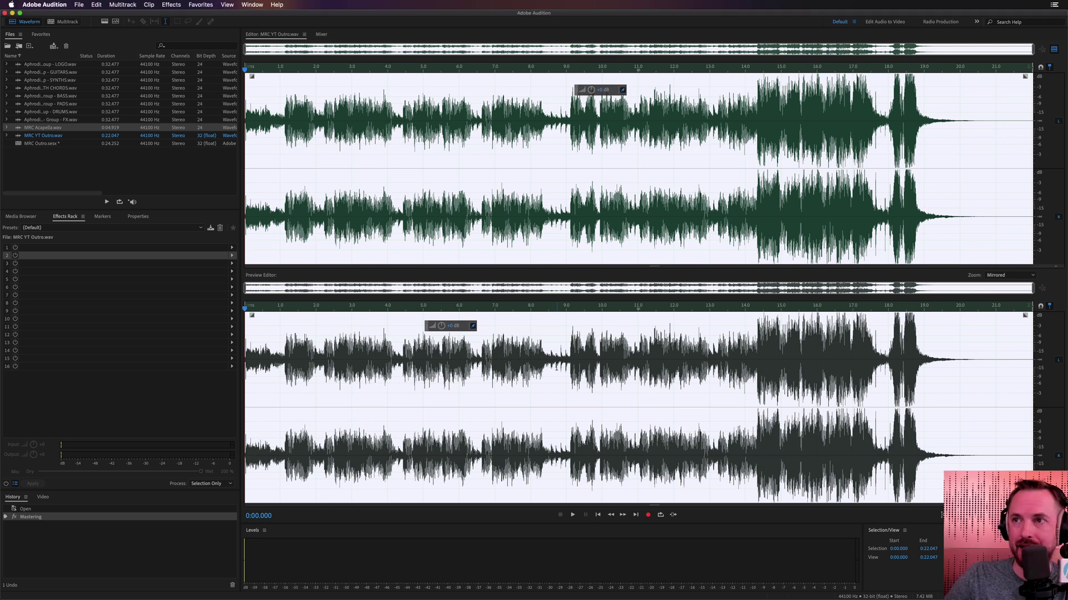
In Premiere Pro, build a sequence from the MRC 2020 Intro clip and preview it
key("super+Tab")
key("super+Tab")
key("super+Tab")
key("super+Tab")
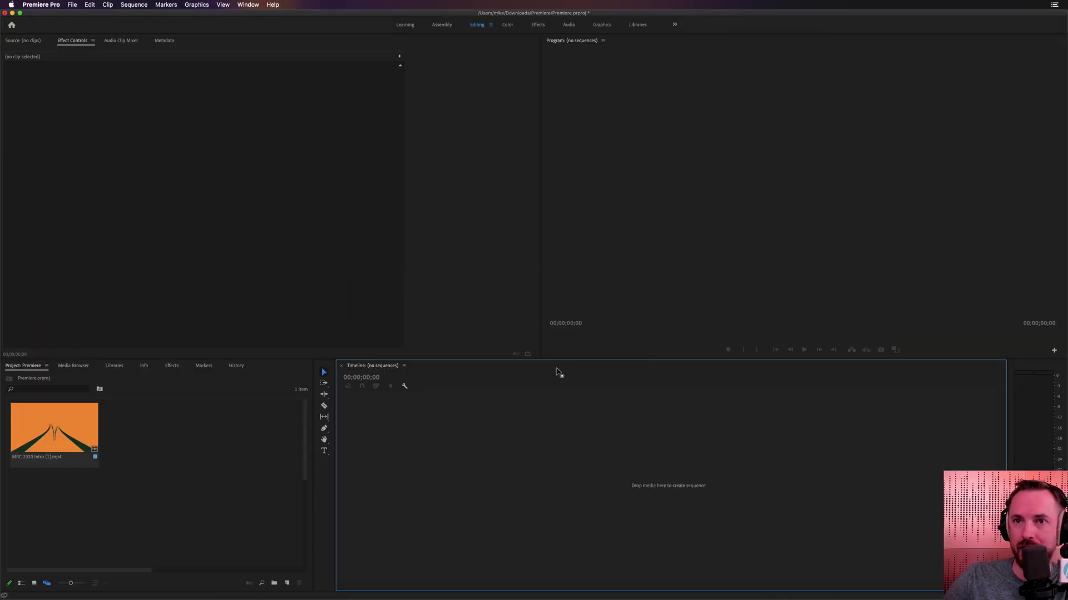
left_click_drag(62, 433, 462, 434)
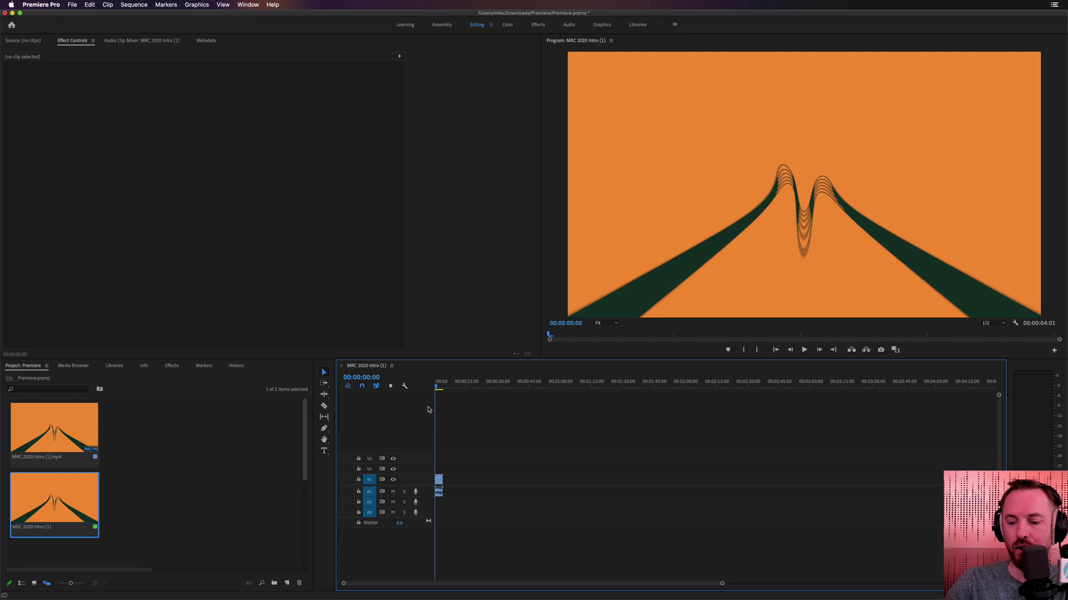
key("space")
key("=")
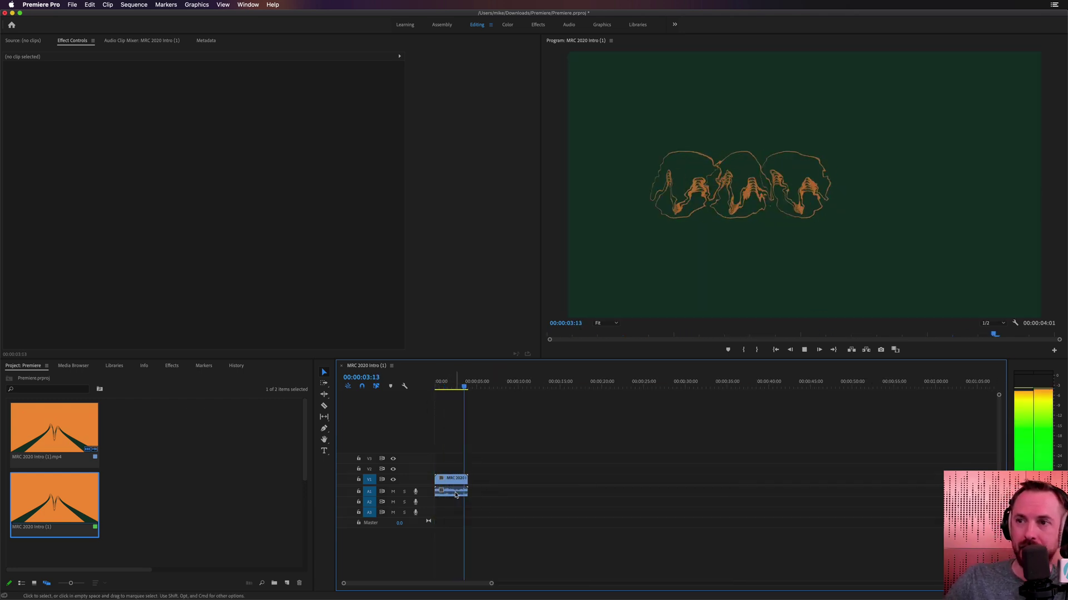
Unlink the intro clip's audio from its video and delete the audio
right_click(455, 494)
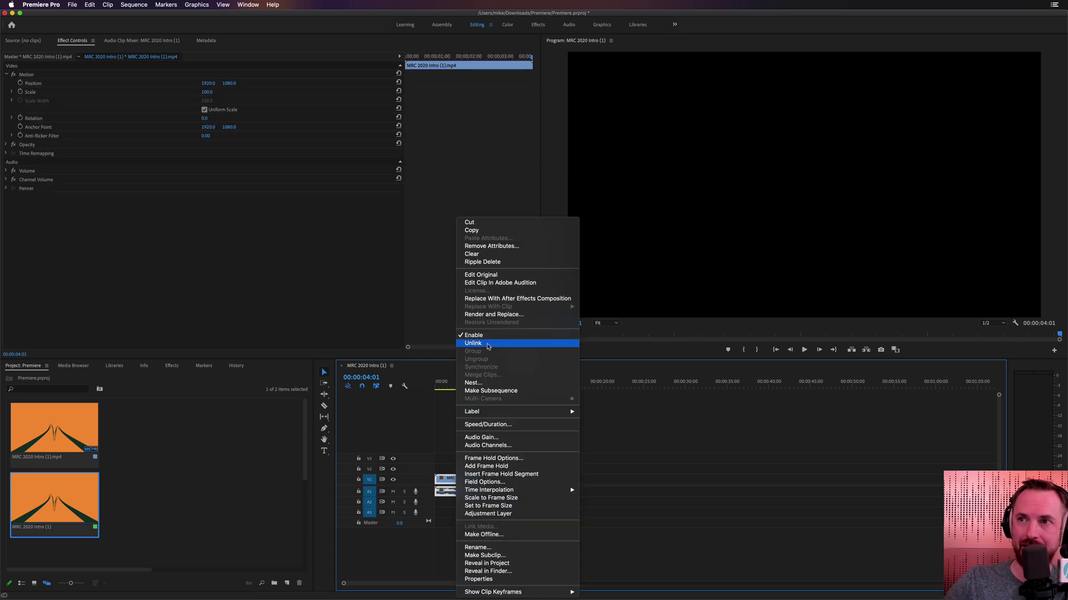
left_click(472, 343)
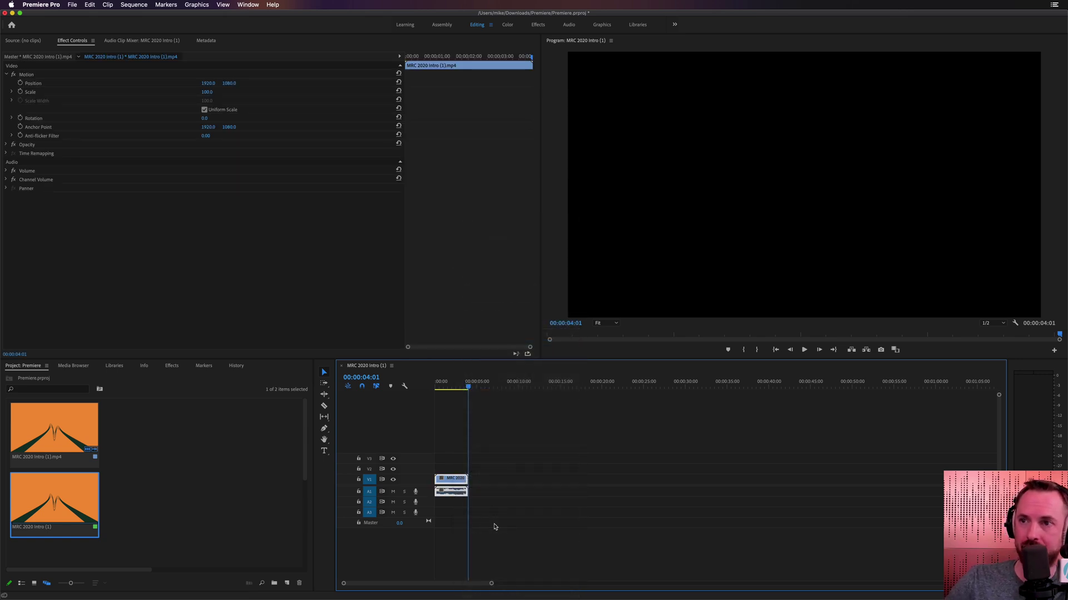
left_click(493, 524)
left_click(461, 492)
key("Delete")
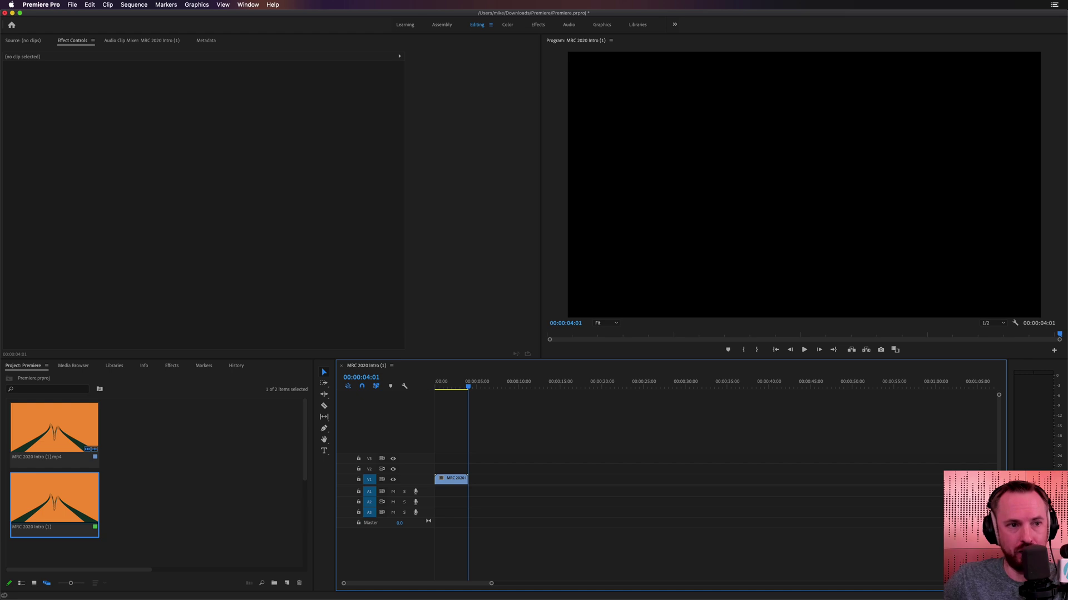
Place MRC YT Outro.wav on track A1 and scrub the logo animation to about 3 seconds
left_click_drag(500, 534, 448, 492)
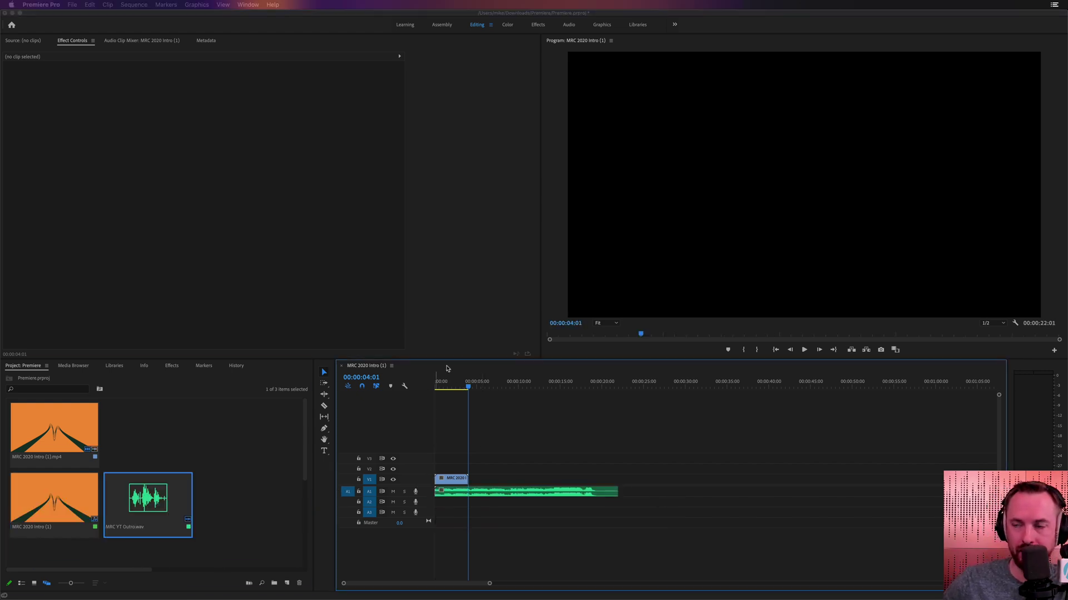
left_click(442, 387)
left_click(442, 388)
left_click_drag(443, 388, 470, 388)
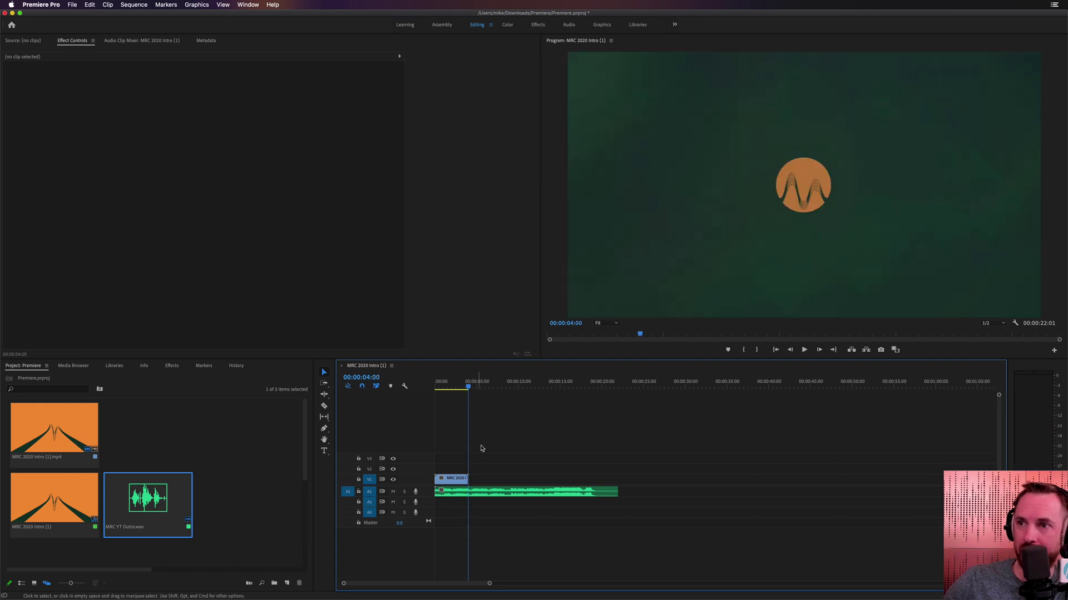
Zoom in and split the intro clip with the Razor tool at 00:00:04:00
key("=")
key("=")
key("=")
key("=")
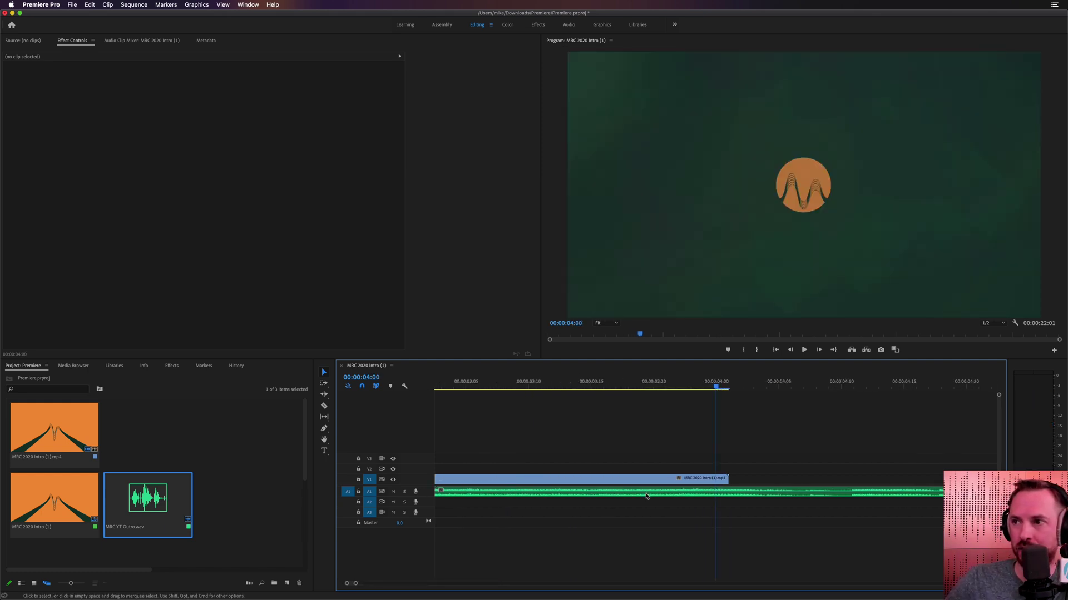
key("c")
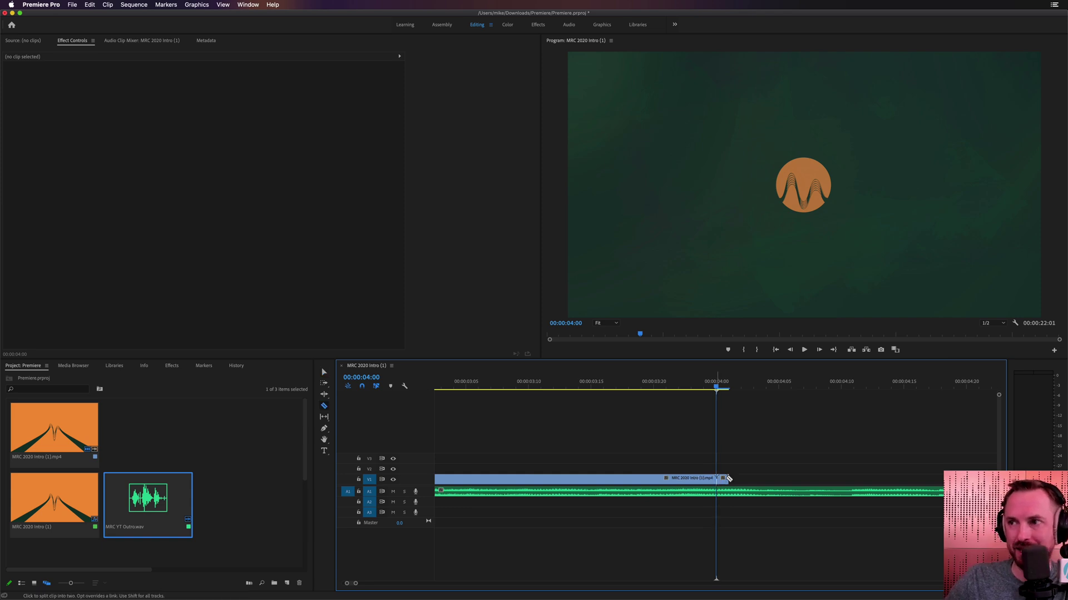
left_click(718, 389)
key("v")
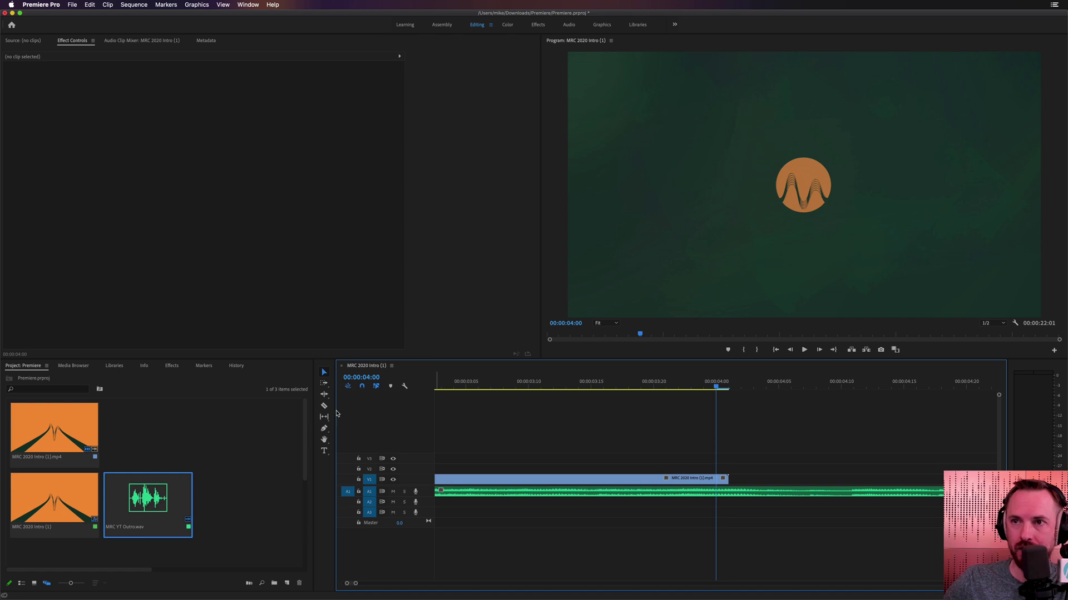
Rate-stretch the tail piece after the cut to 4.55% speed
key("b")
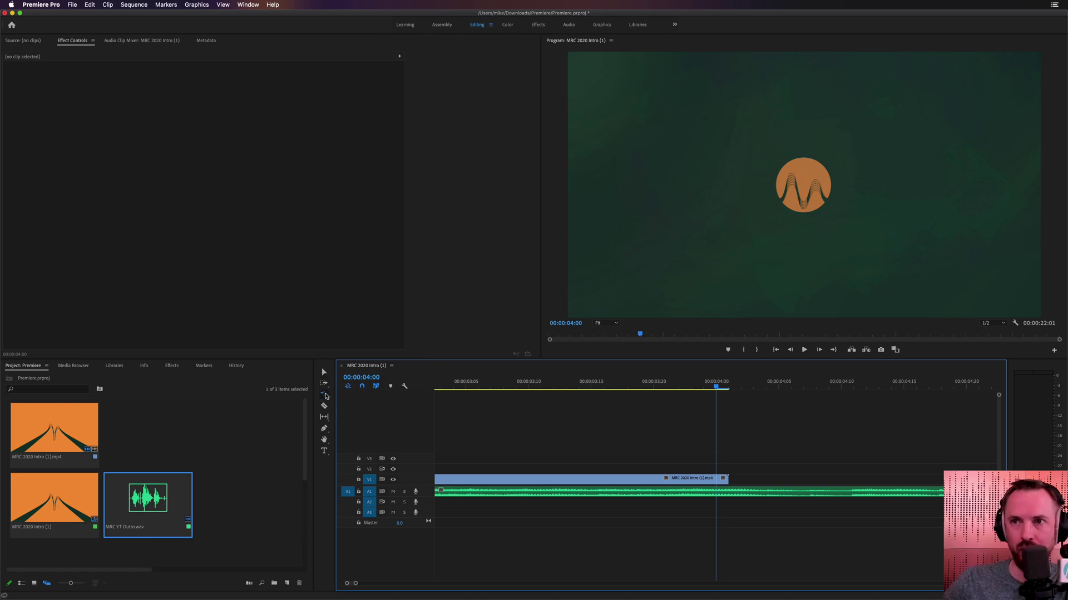
left_click(326, 396)
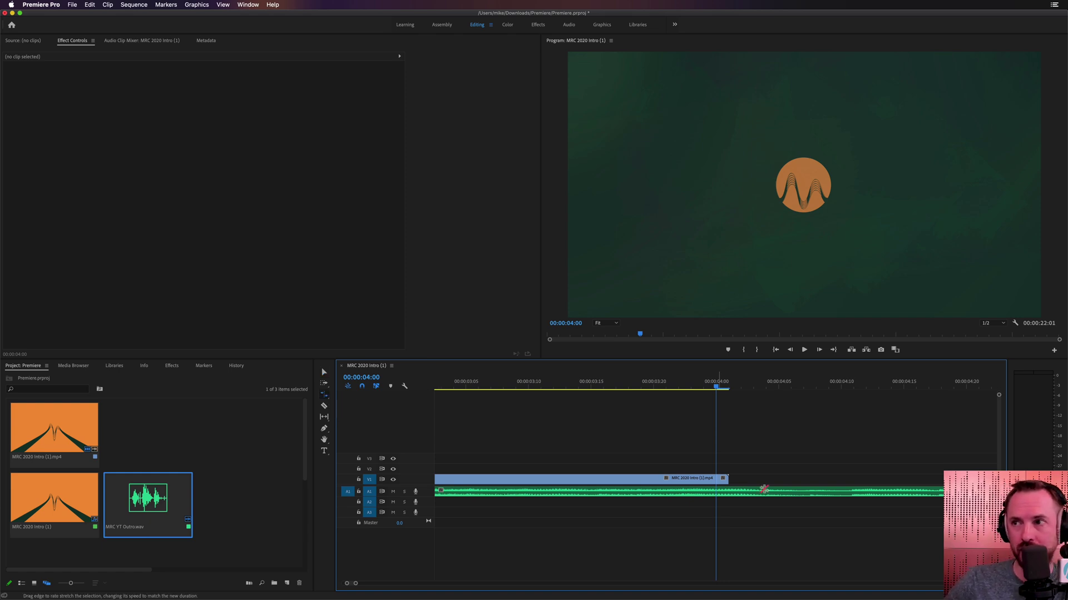
left_click_drag(727, 479, 943, 479)
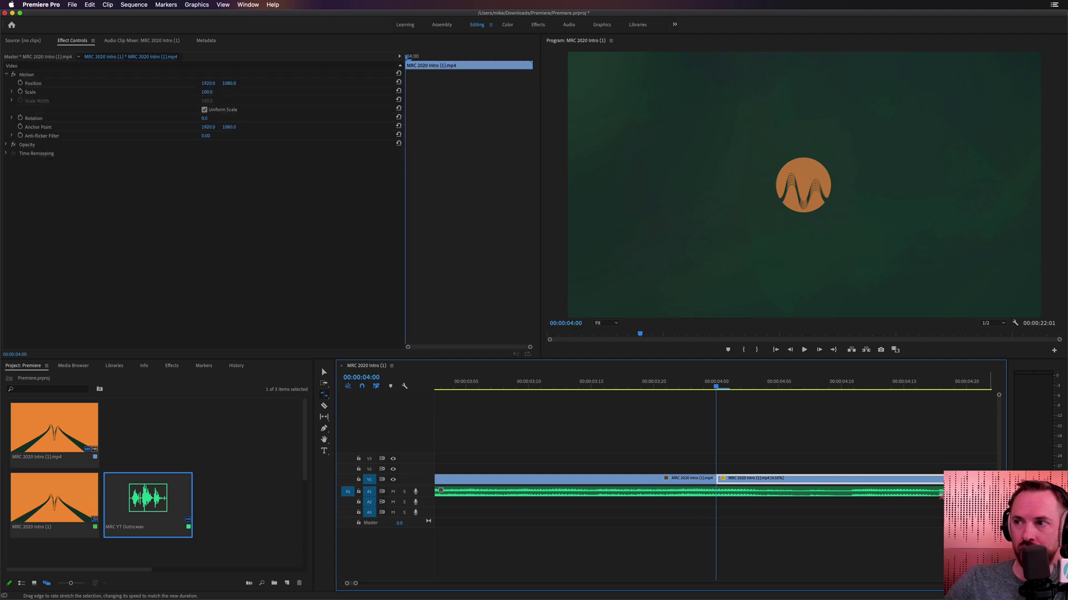
key("minus")
key("minus")
key("minus")
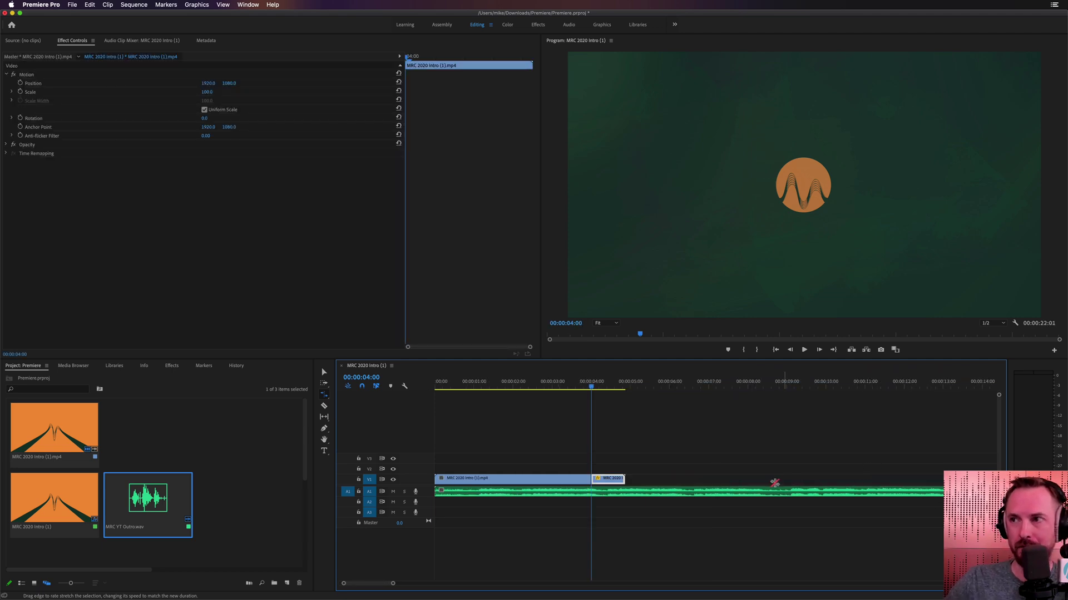
Play back the sequence from the start, stepping back to the orange logo near one second
key("space")
key("space")
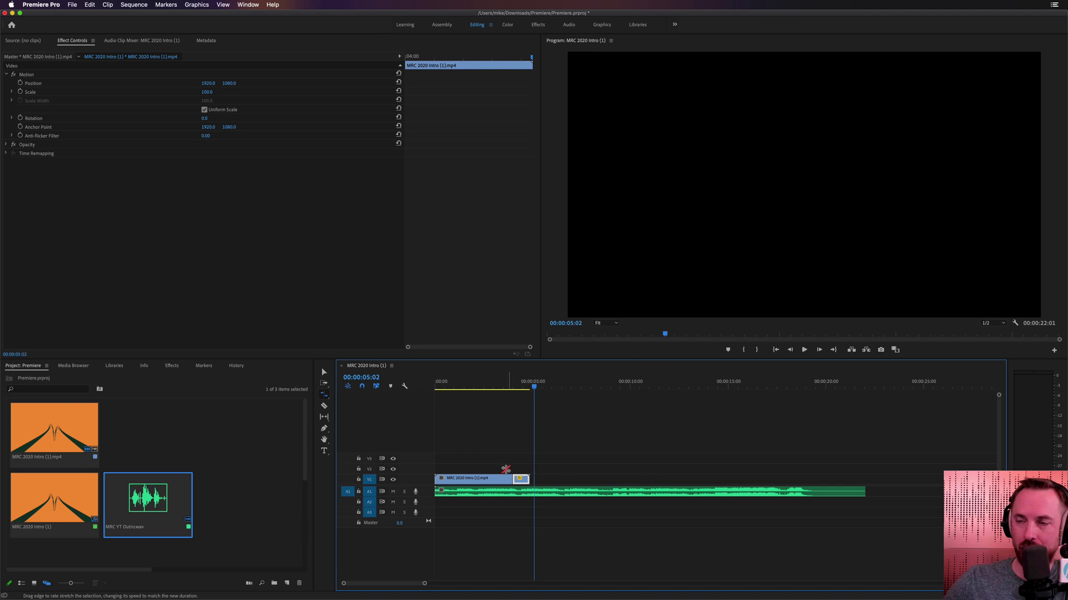
left_click(436, 384)
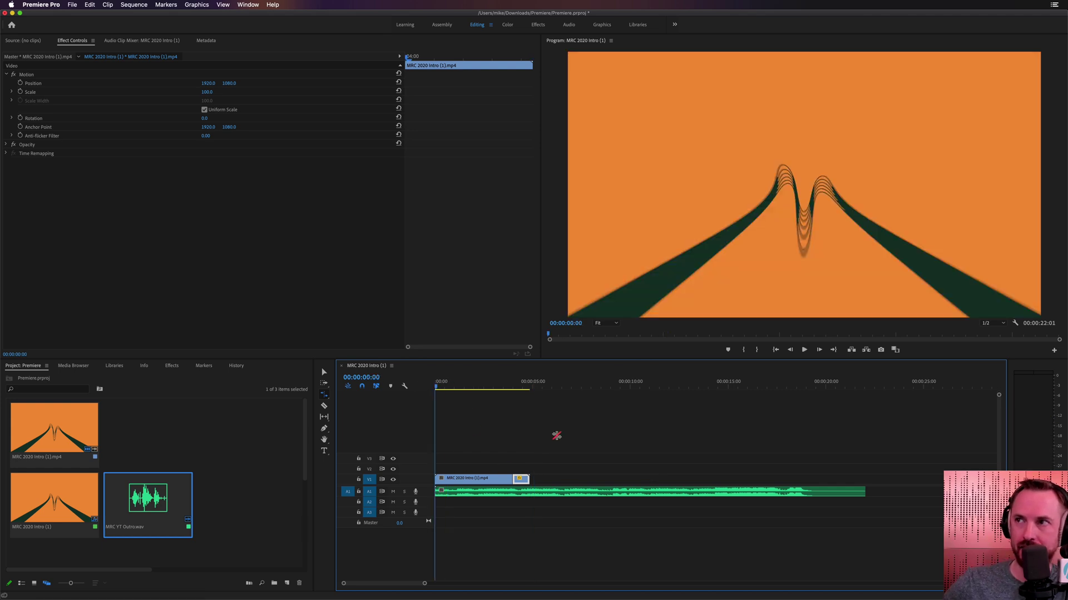
key("space")
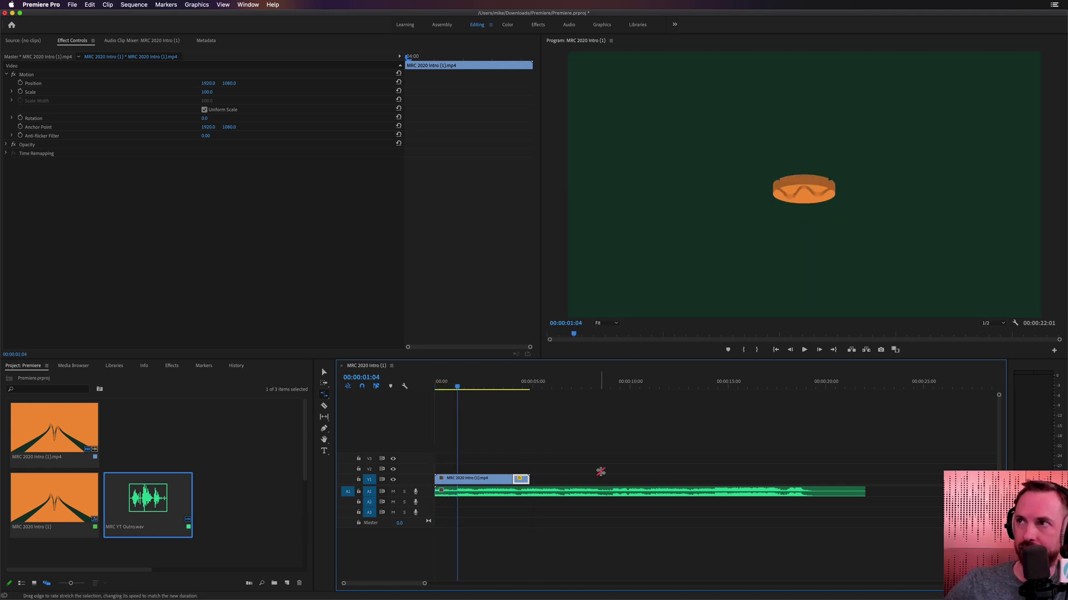
key("space")
key("b")
left_click(437, 387)
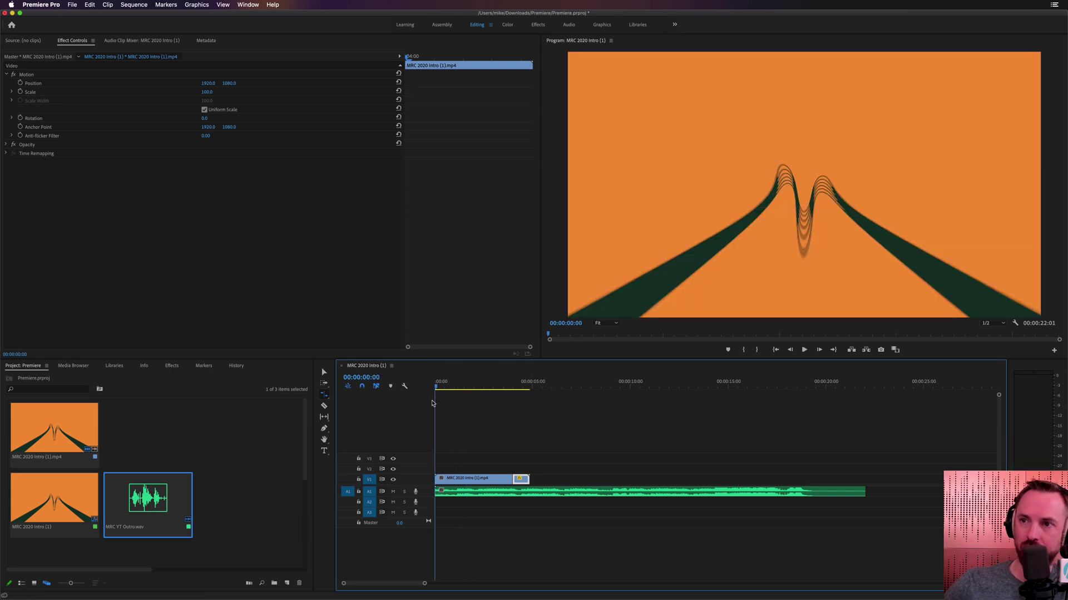
key("space")
key("space")
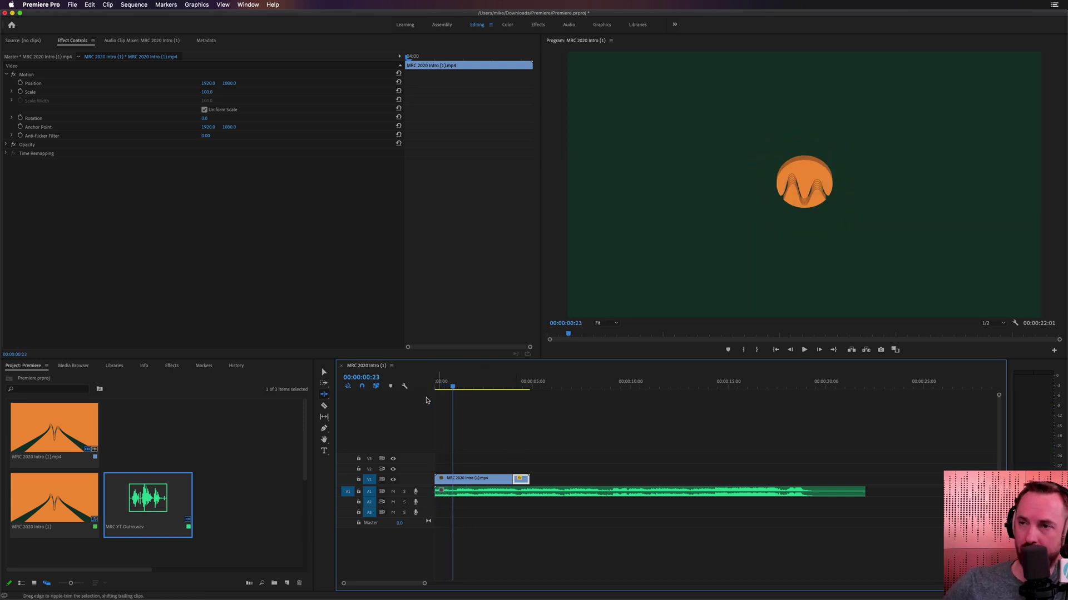
left_click(436, 384)
key("=")
key("=")
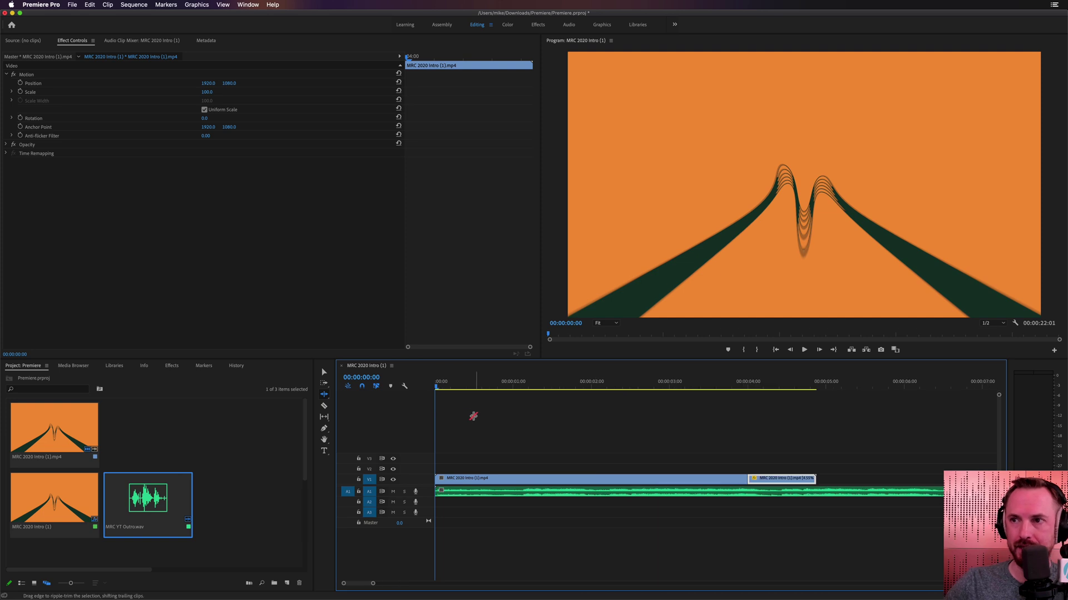
key("space")
key("space")
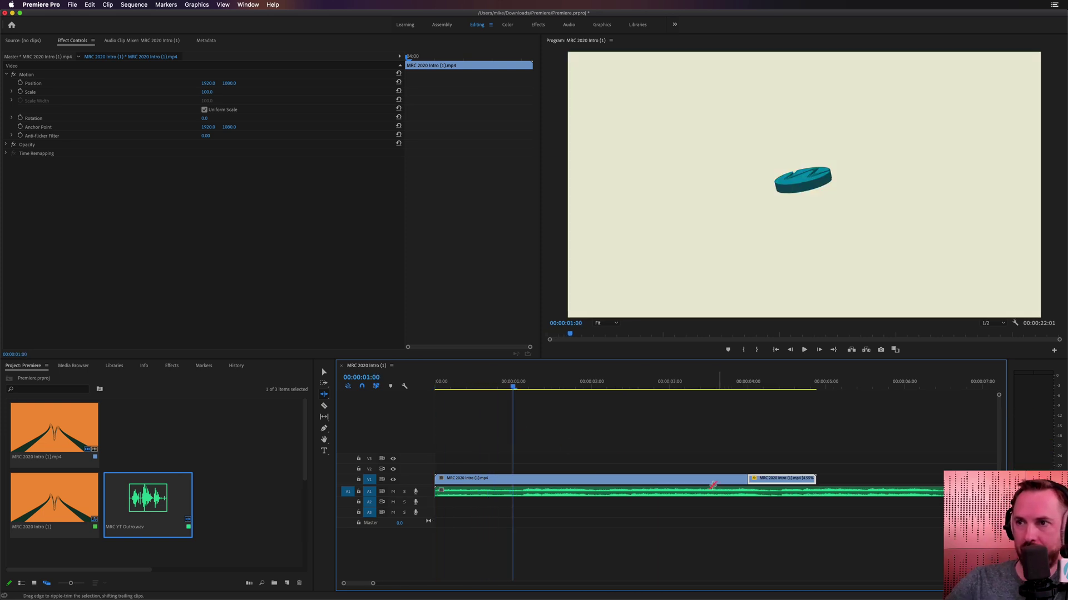
key("space")
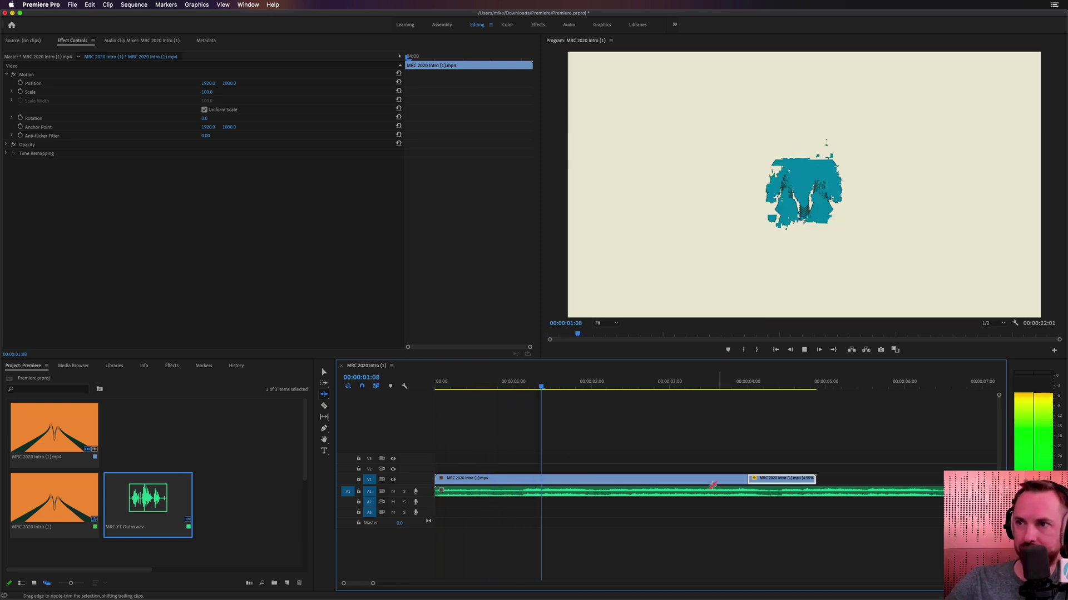
key("Left")
key("Left")
key("Left")
key("Left")
key("Left")
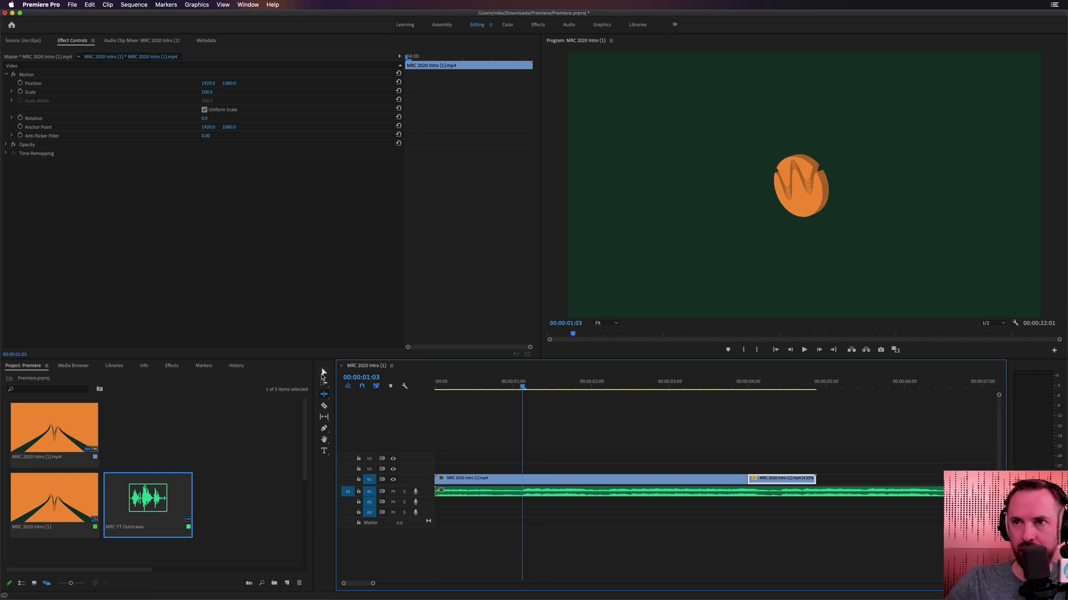
Try moving the slowed tail clip to just after the first second, preview it, then undo
left_click(322, 374)
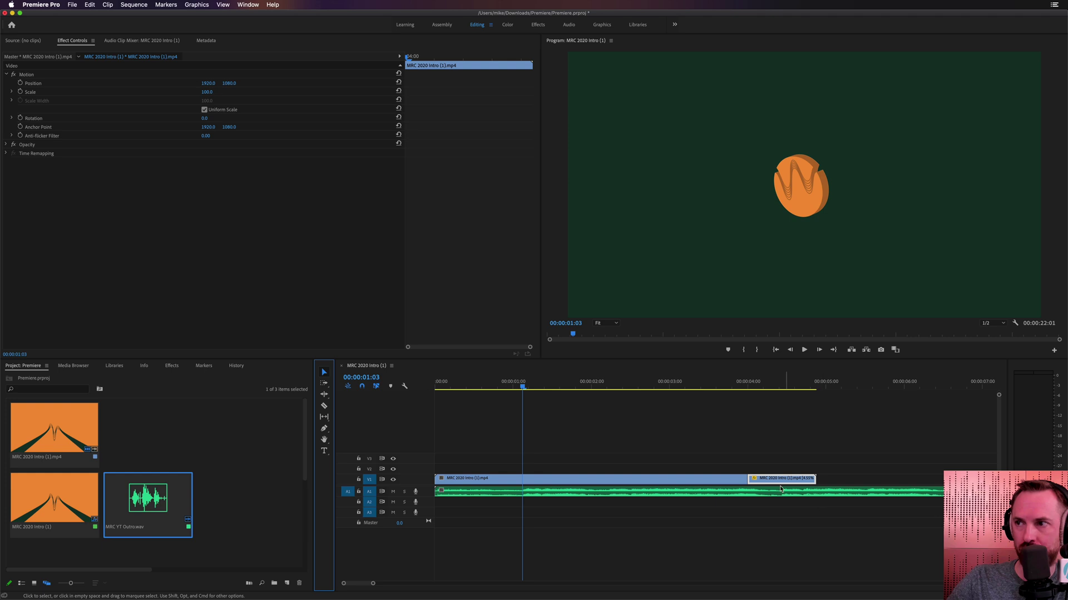
left_click_drag(771, 480, 548, 480)
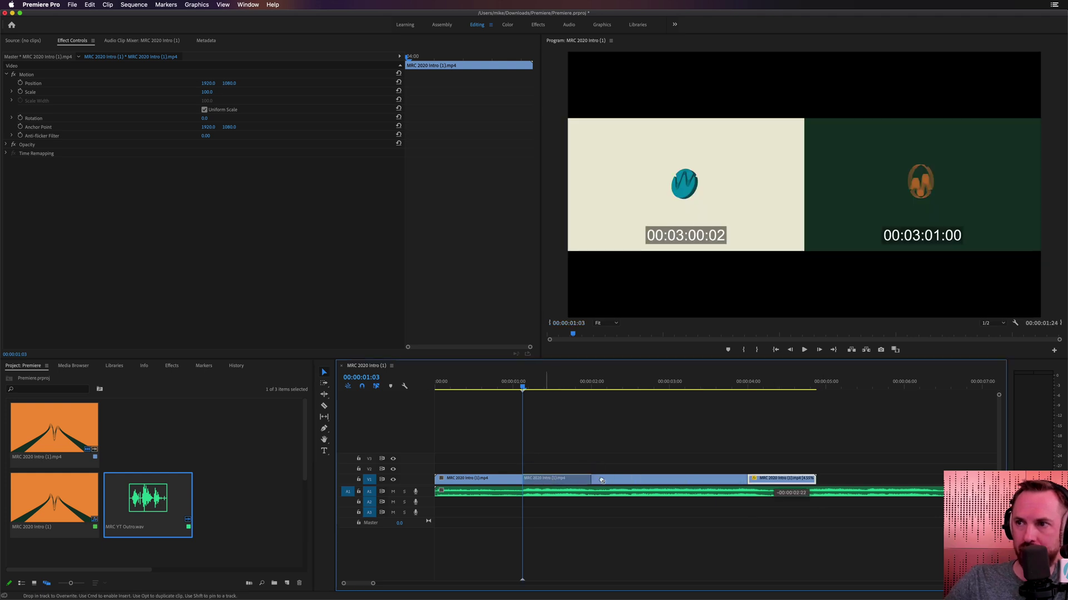
left_click_drag(602, 480, 601, 480)
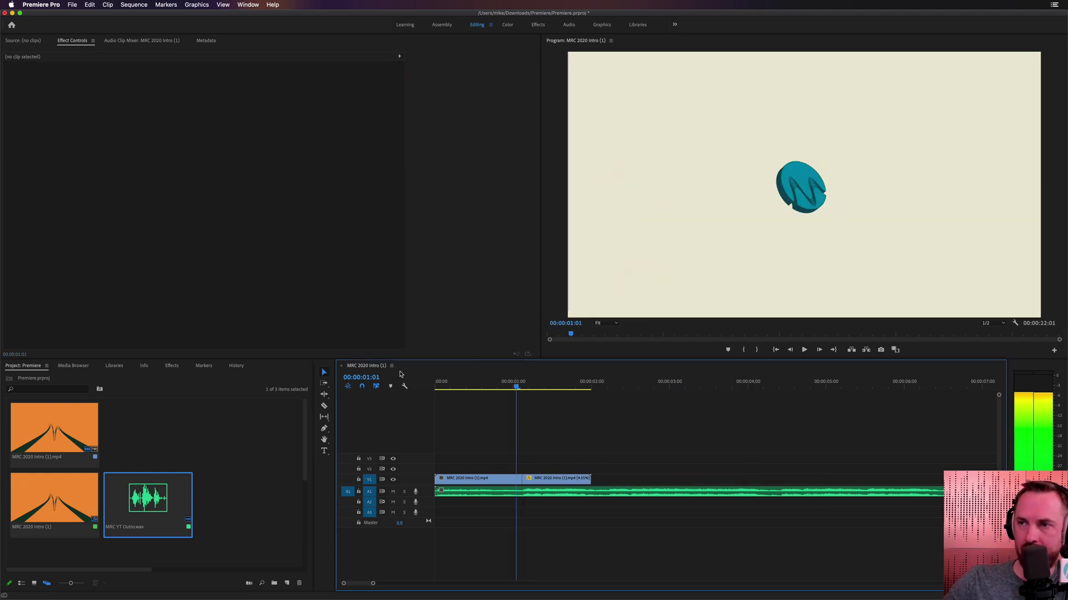
key("space")
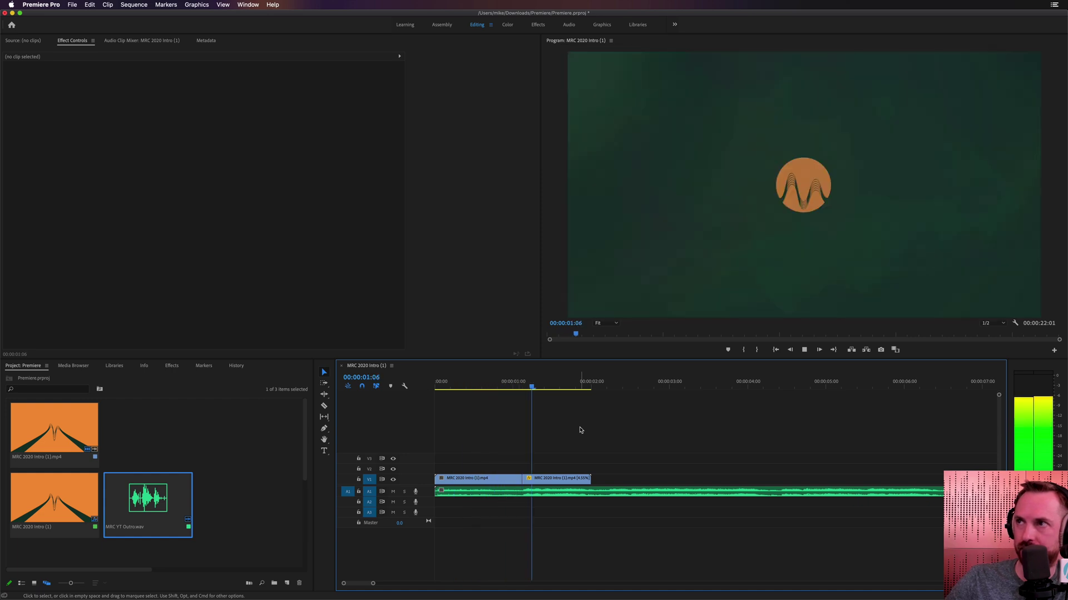
key("space")
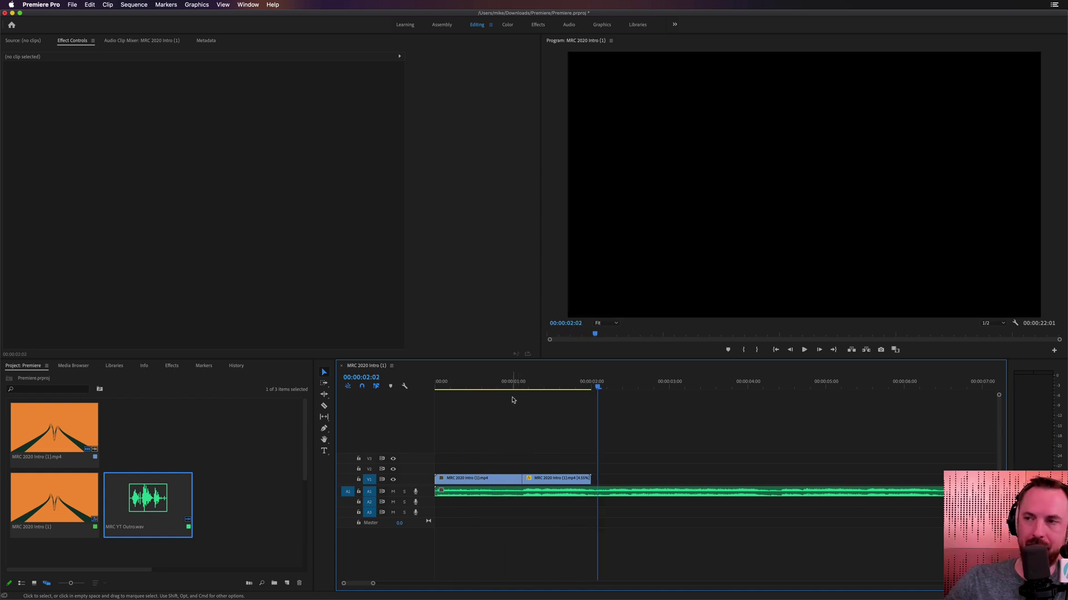
key("super+z")
key("super+z")
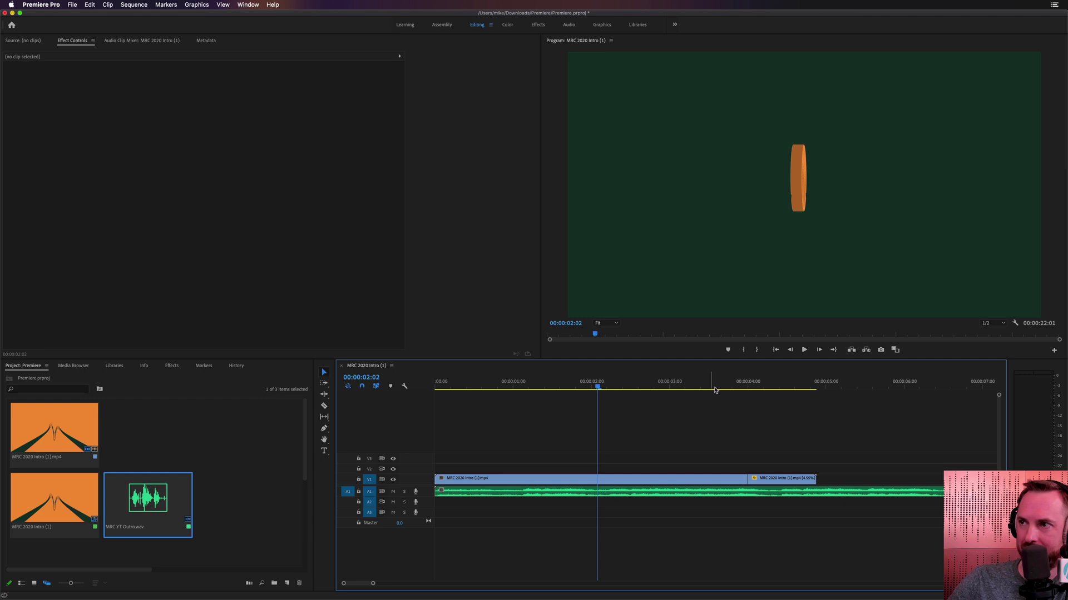
Split the intro clip at 00:00:03:11 and move the clips after the cut earlier
mouse_move(714, 388)
left_mouse_down()
mouse_move(741, 388)
mouse_move(693, 387)
mouse_move(704, 388)
left_mouse_up()
key("c")
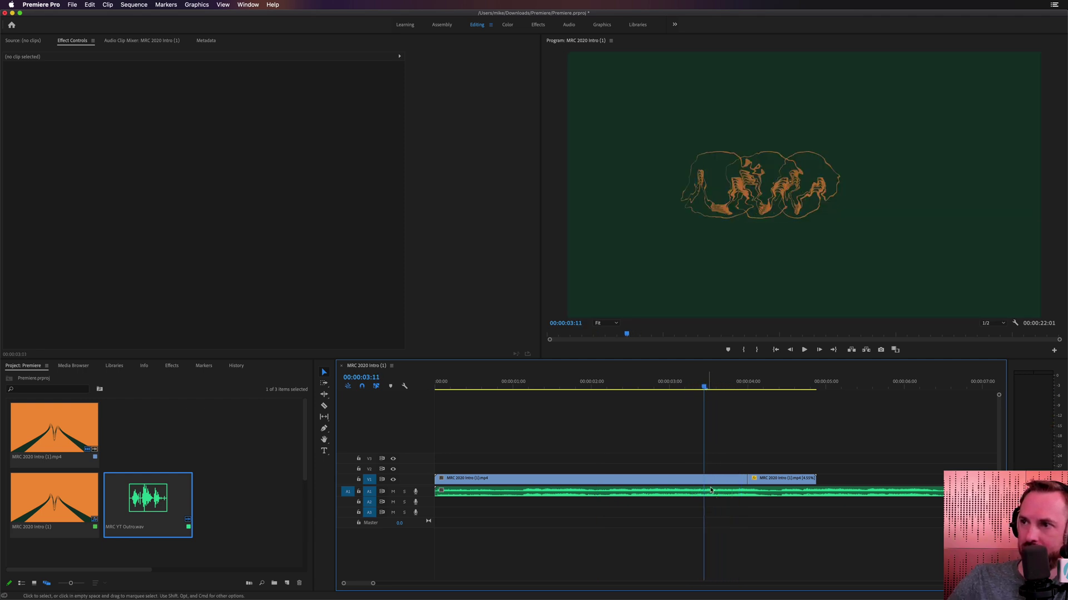
left_click(704, 479)
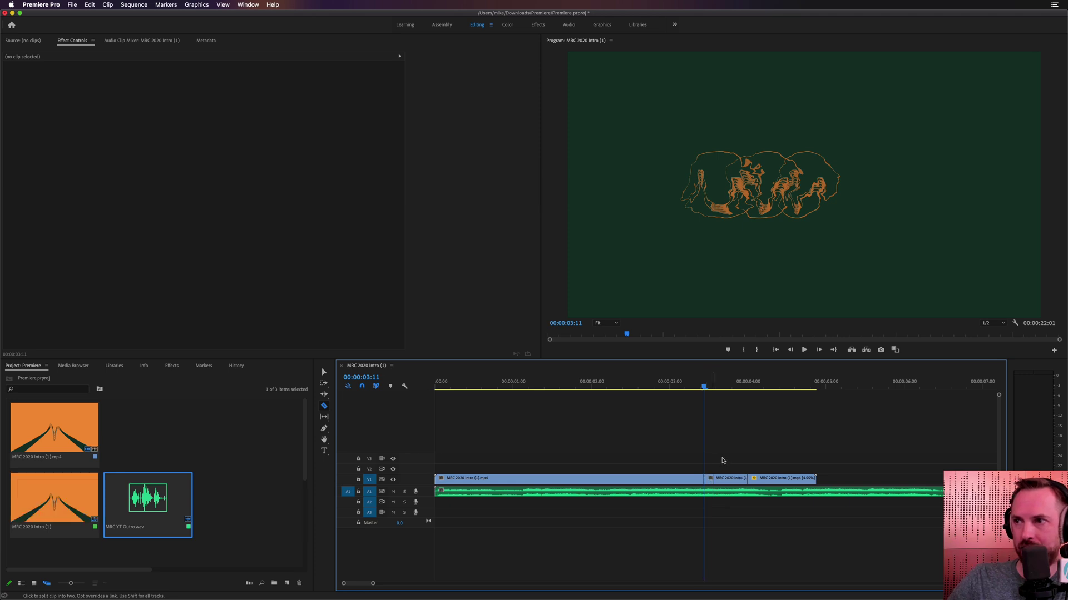
key("v")
left_click_drag(721, 457, 555, 479)
left_click(486, 381)
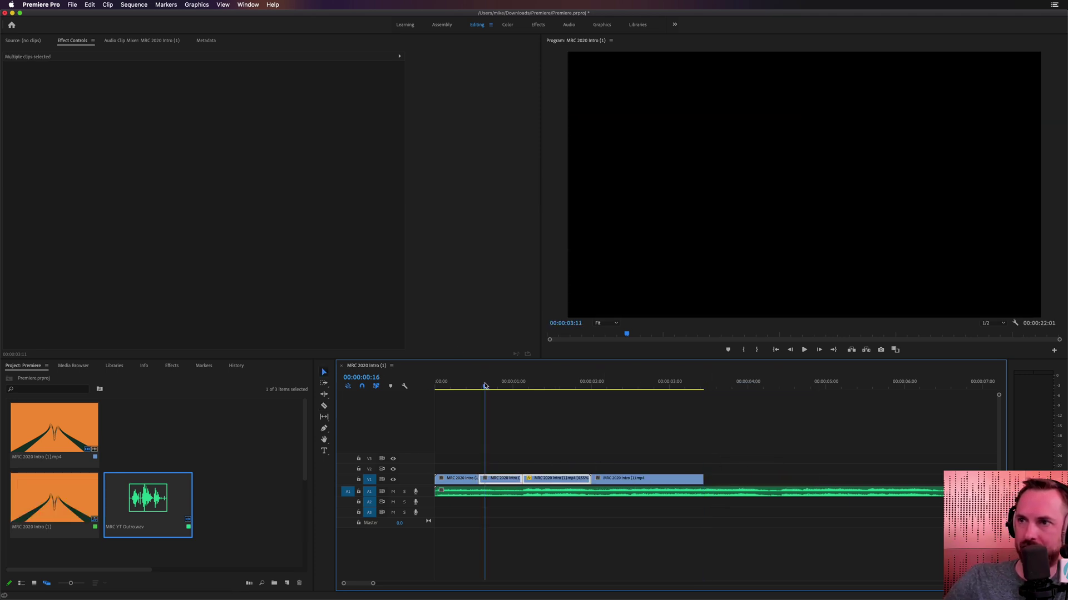
Preview the edit, delete the leftover last clip, and zoom in around the 22-frame cut
key("Home")
key("space")
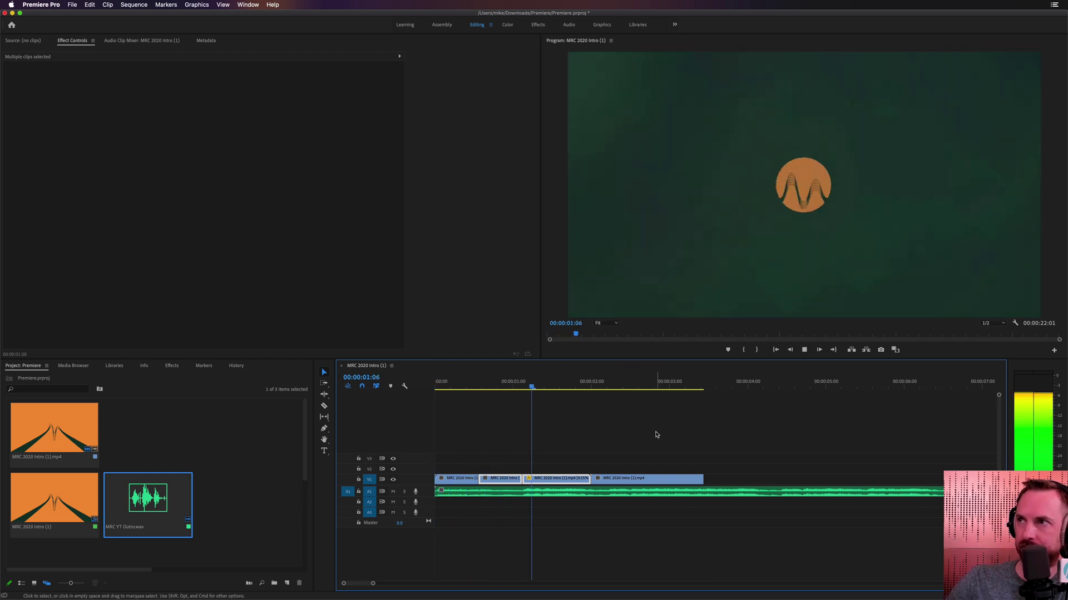
key("space")
left_click(631, 478)
key("Delete")
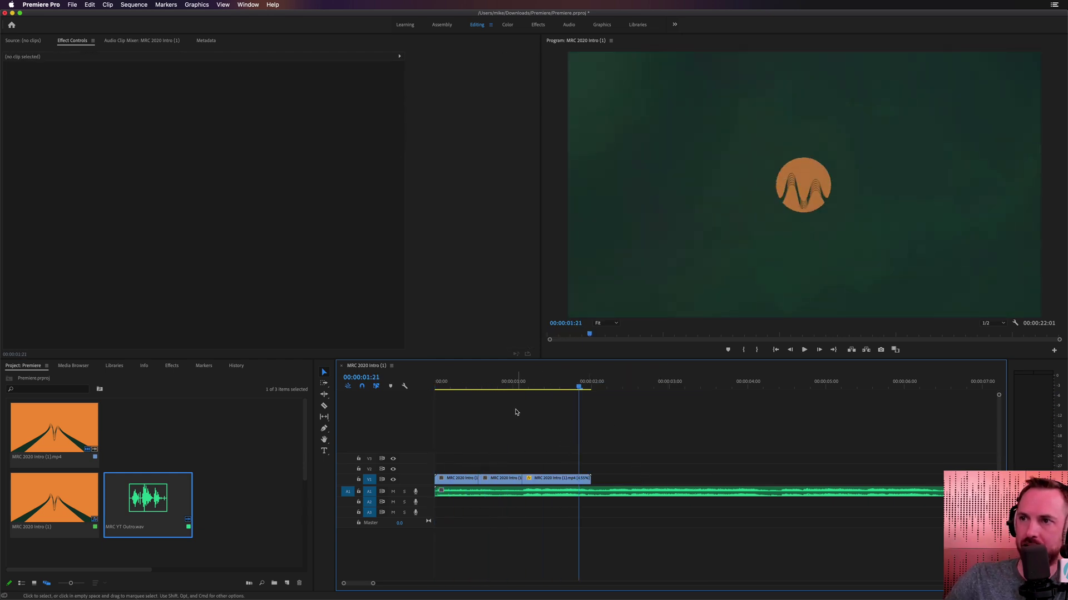
left_click(497, 387)
mouse_move(497, 387)
left_mouse_down()
mouse_move(545, 388)
mouse_move(493, 388)
mouse_move(505, 387)
left_mouse_up()
key("=")
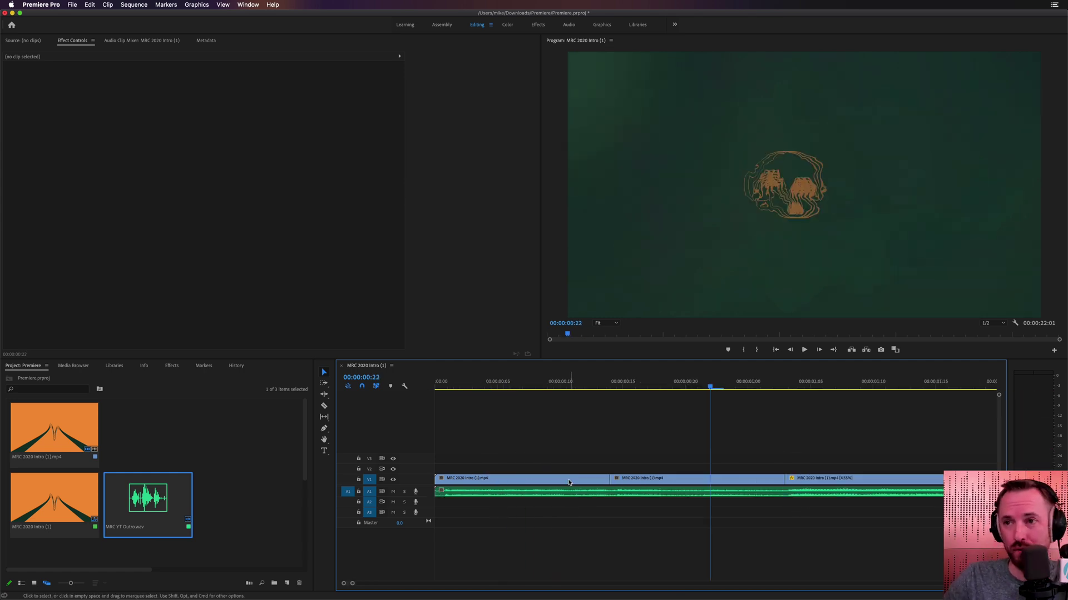
Expand the music track and shift the later logo clips slightly right, leaving a brief gap
double_click(421, 496)
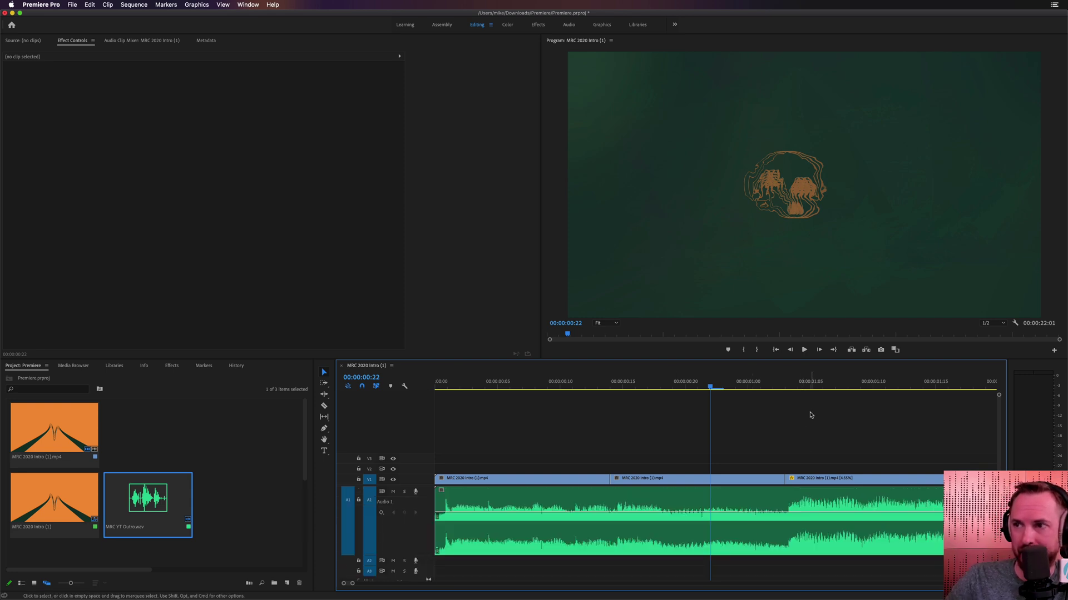
key("space")
key("space")
left_click_drag(767, 450, 793, 476)
left_click_drag(789, 479, 802, 479)
left_click_drag(696, 385, 662, 385)
key("space")
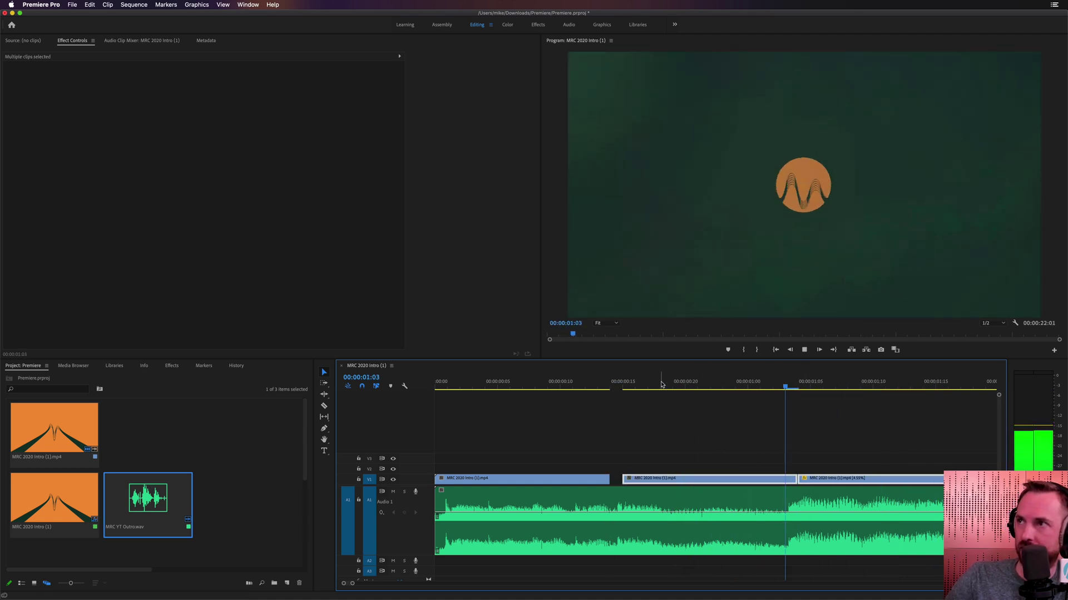
key("space")
Trim the edge of a V1 logo clip and replay the opening cuts with the music
scroll(626, 381, "up", 10)
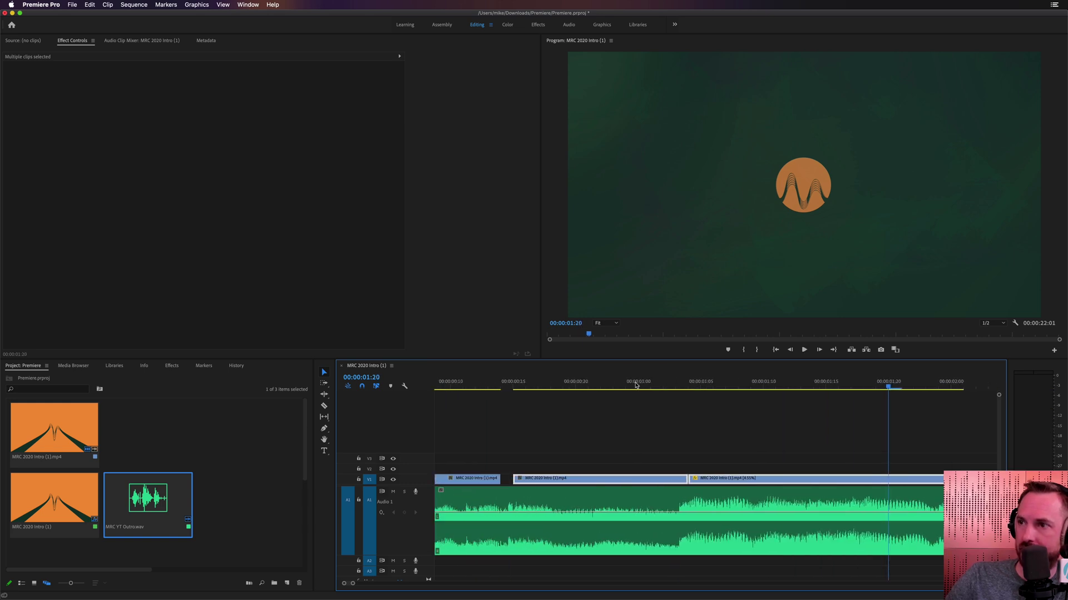
left_click_drag(540, 480, 526, 479)
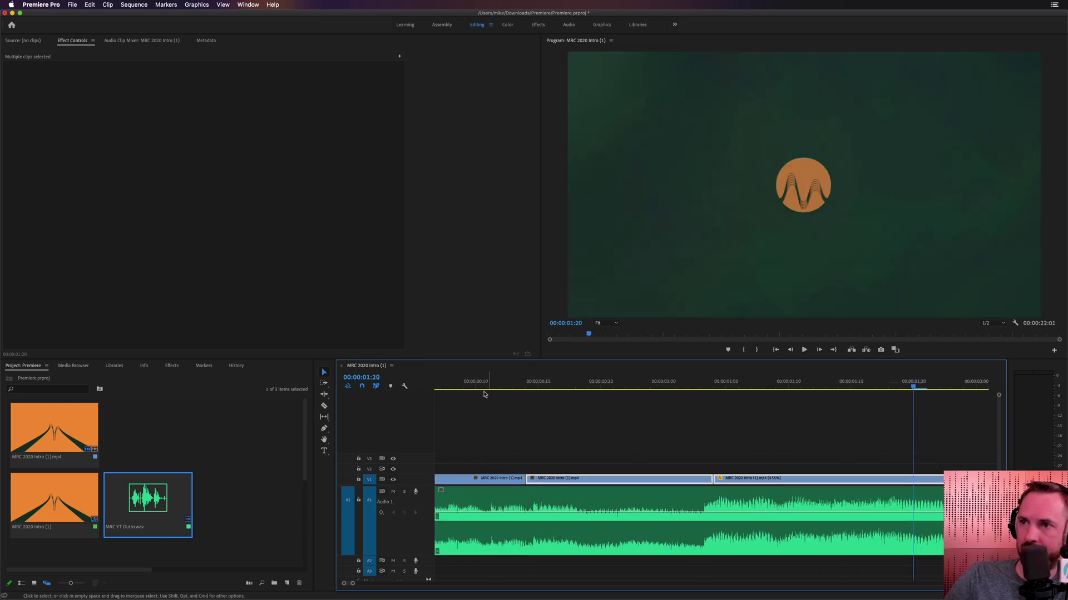
left_click(461, 387)
key("space")
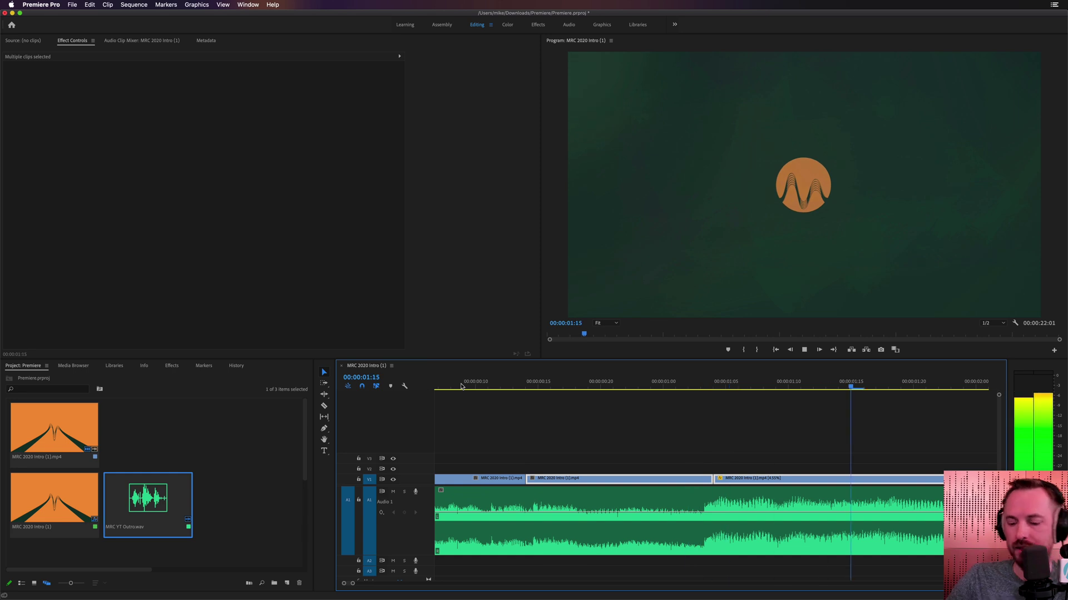
key("space")
key("minus")
key("minus")
key("minus")
Rate-stretch the V1 logo clip to the end of the music, about 22 seconds
key("space")
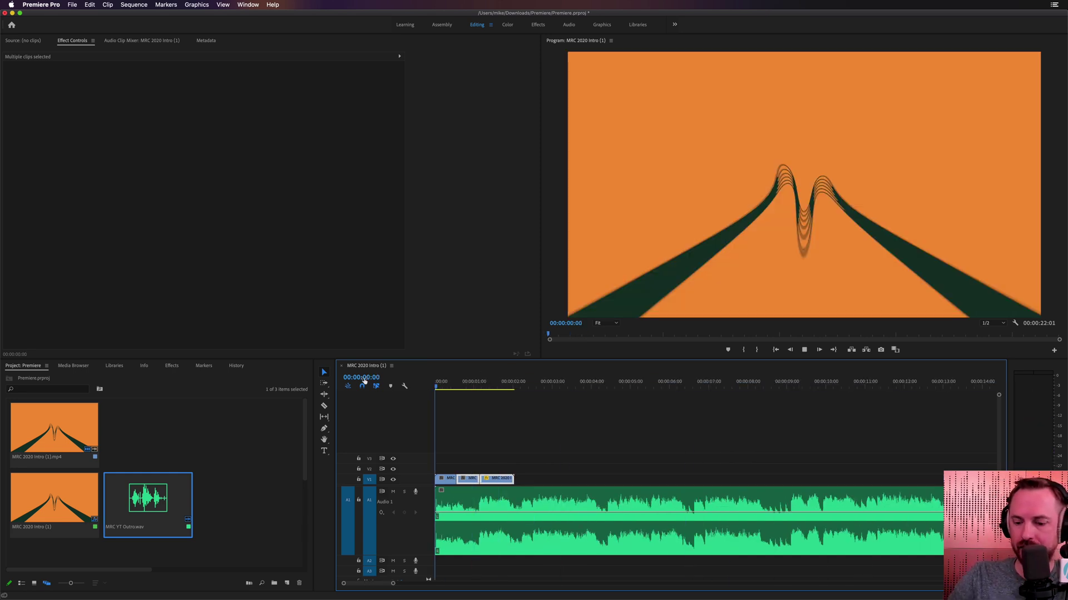
key("minus")
key("minus")
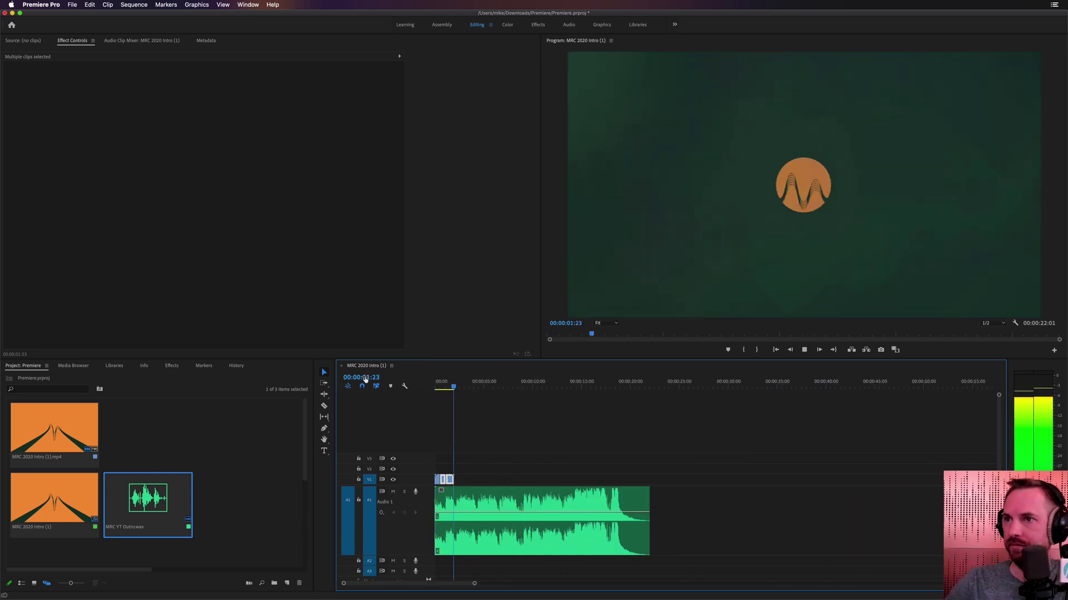
key("space")
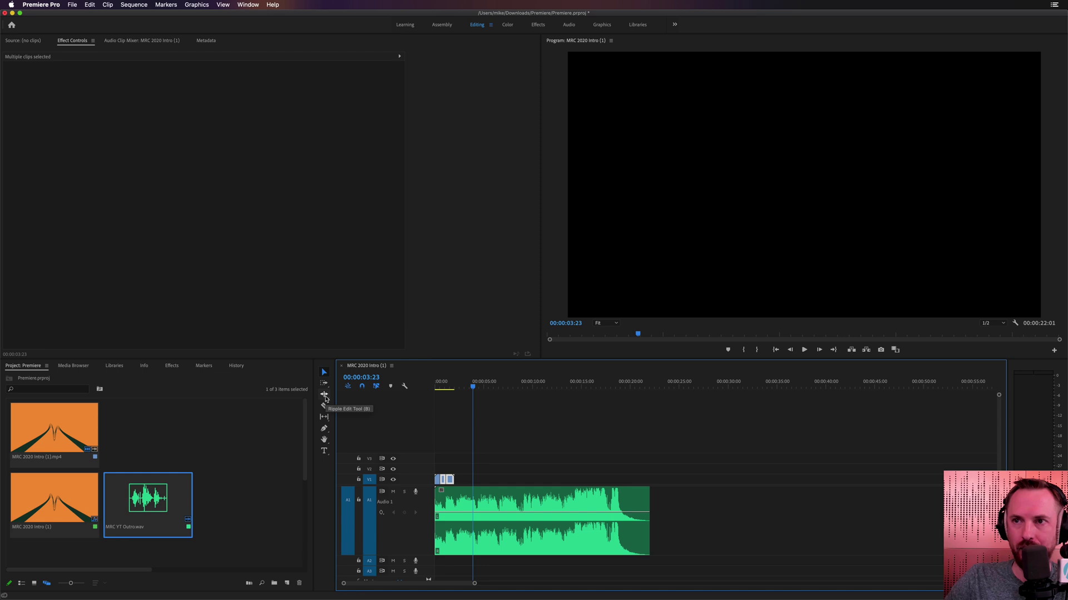
key("r")
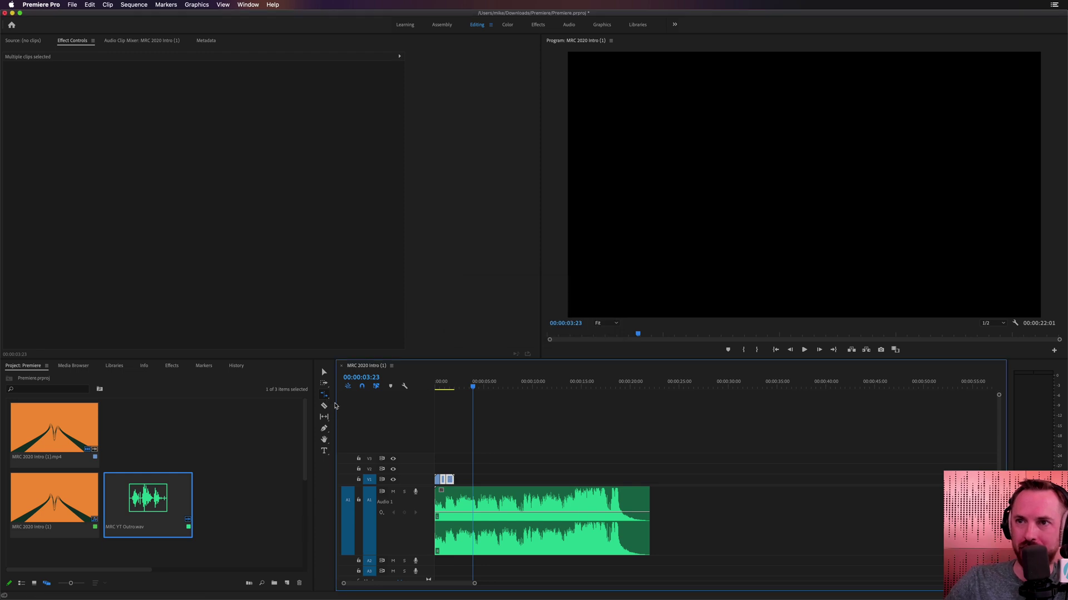
left_click_drag(454, 479, 654, 480)
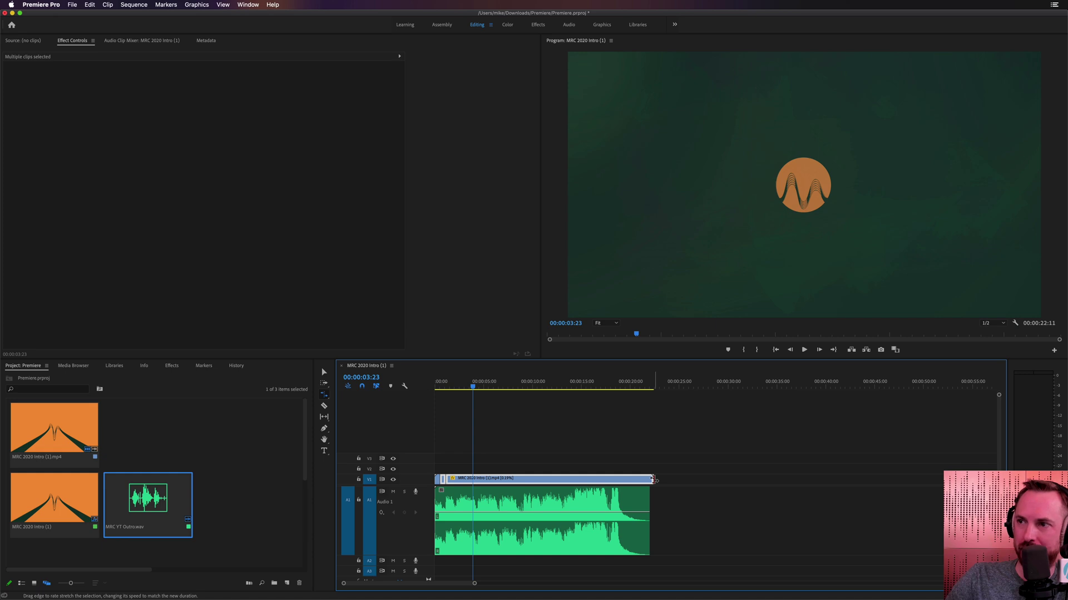
left_click(656, 481)
Return to the Selection tool and play the stretched animation from near the start
key("c")
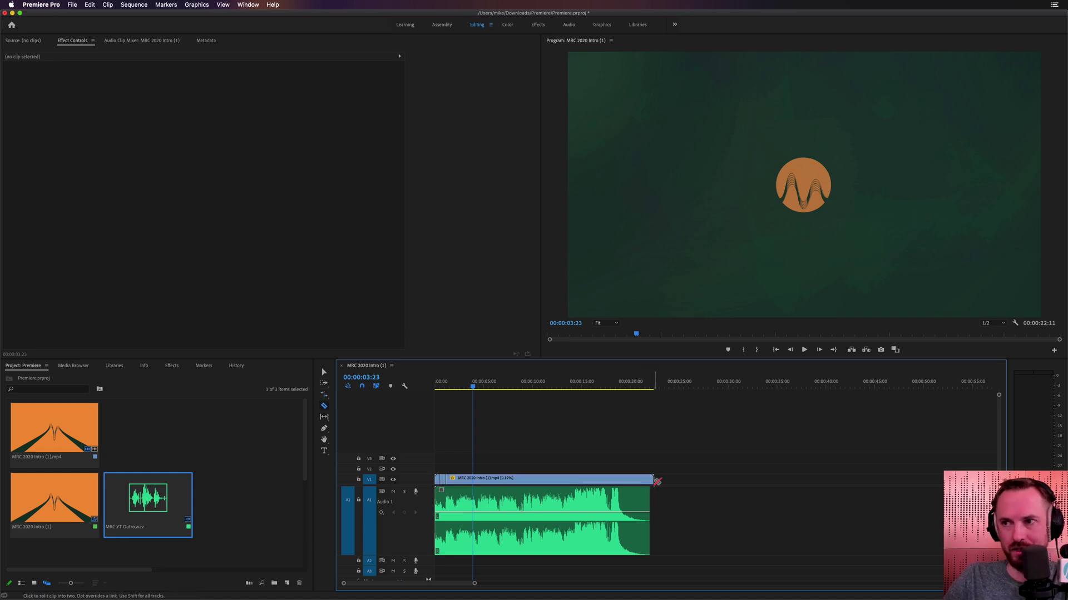
key("v")
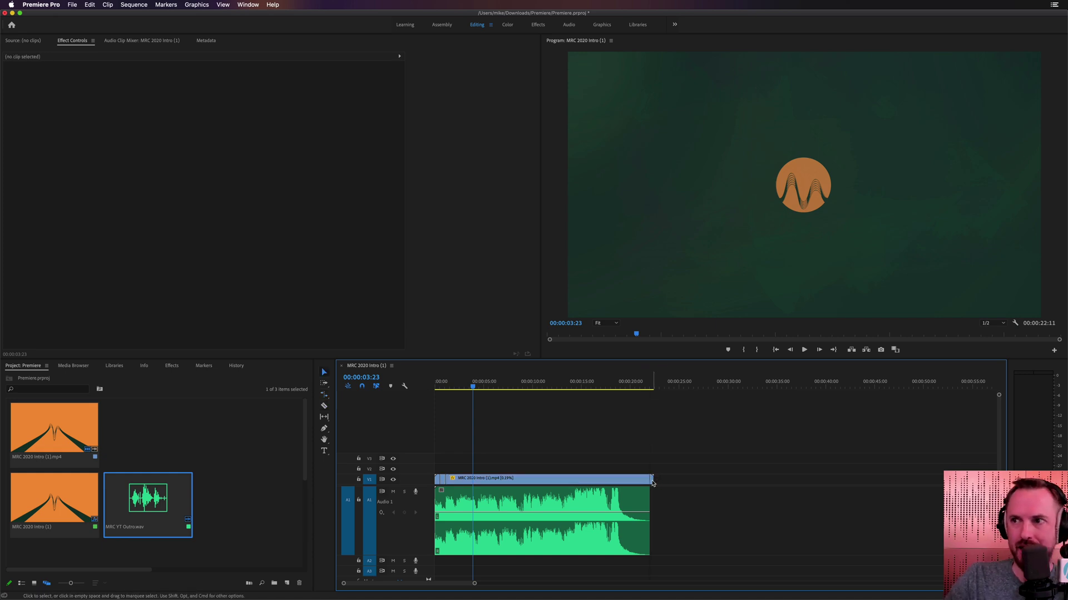
left_click(645, 479)
left_click(556, 428)
left_click(449, 385)
key("space")
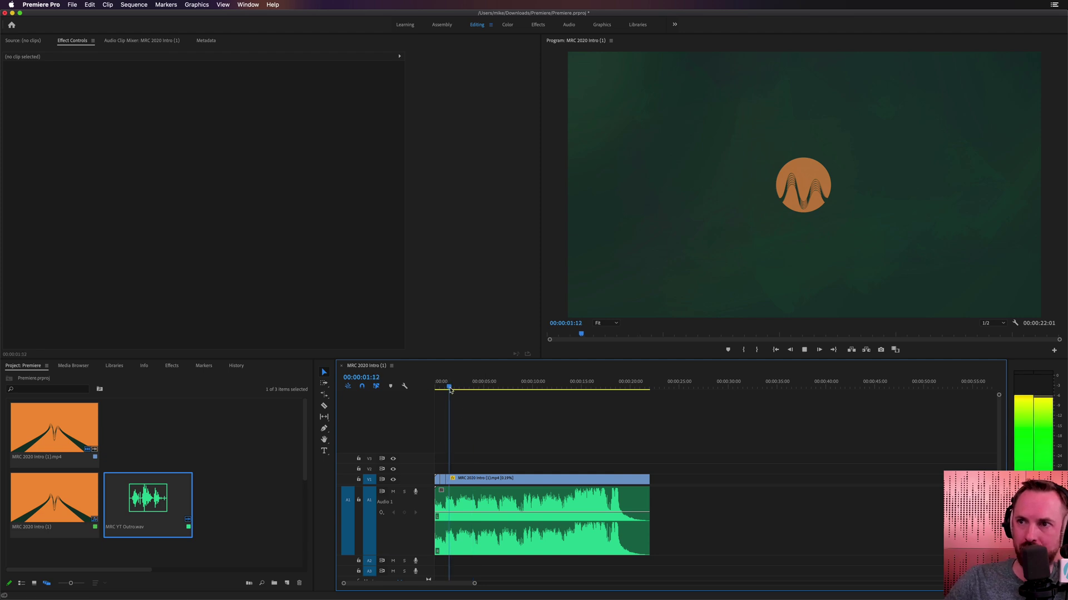
key("space")
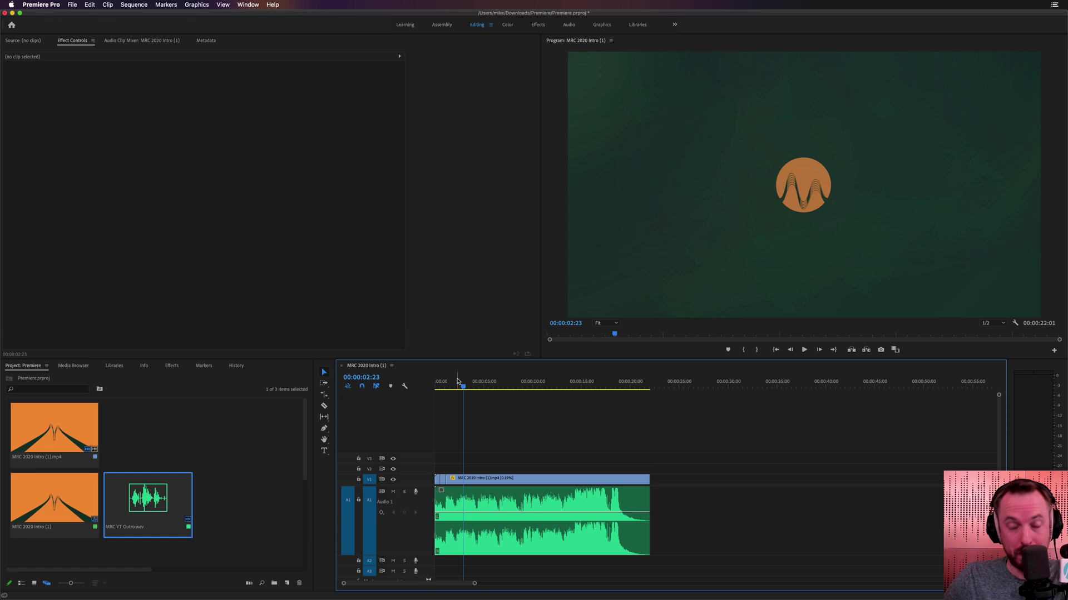
left_click(439, 384)
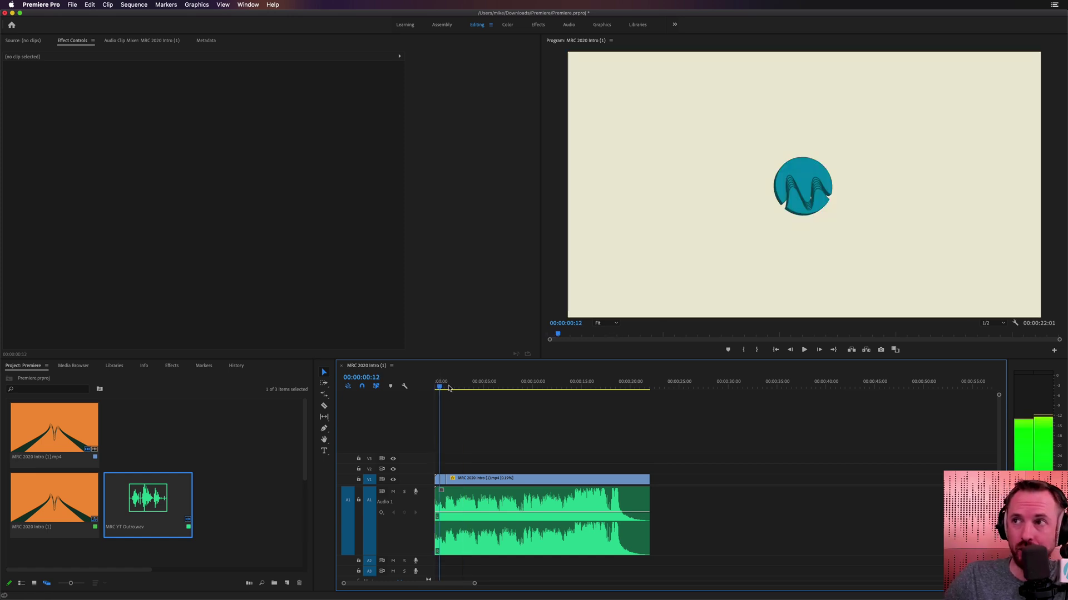
mouse_move(429, 387)
left_mouse_down()
mouse_move(441, 388)
mouse_move(421, 390)
mouse_move(460, 387)
mouse_move(436, 388)
left_mouse_up()
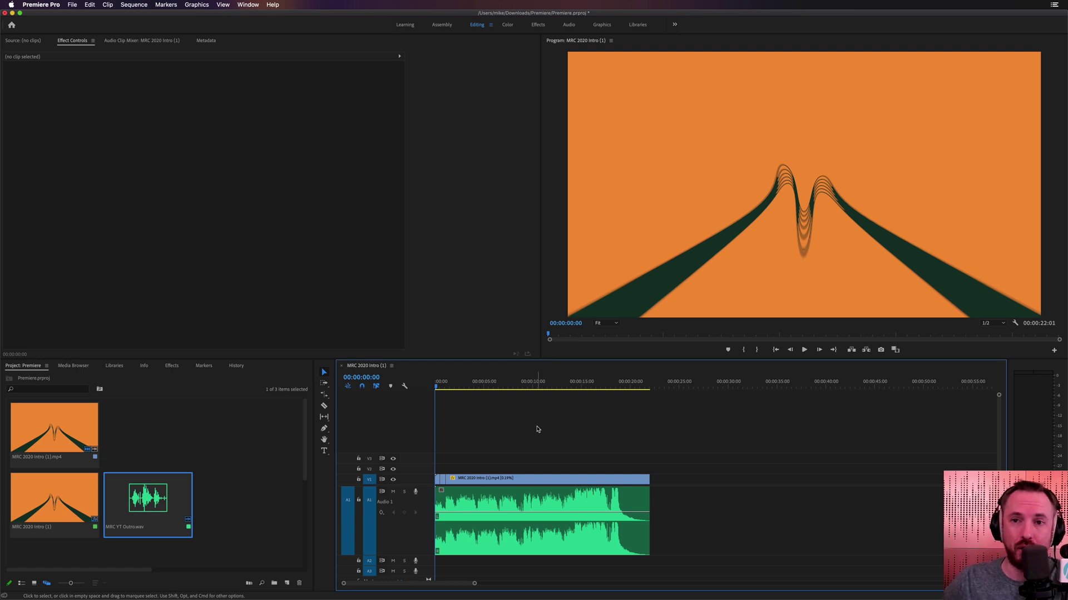
left_click_drag(437, 388, 435, 396)
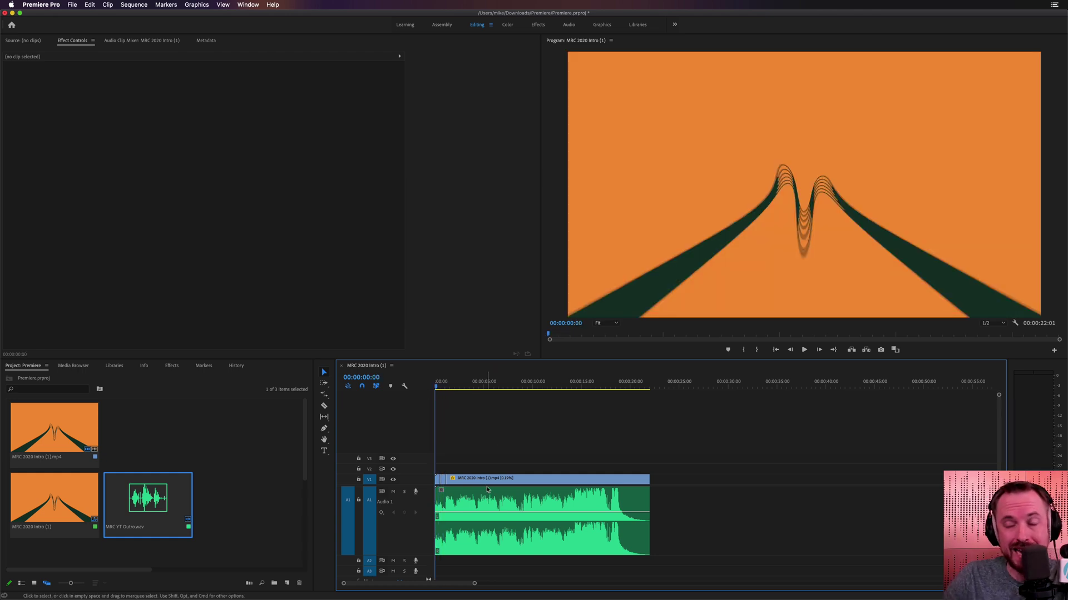
key("super+Tab")
key("super+Tab")
key("super+Tab")
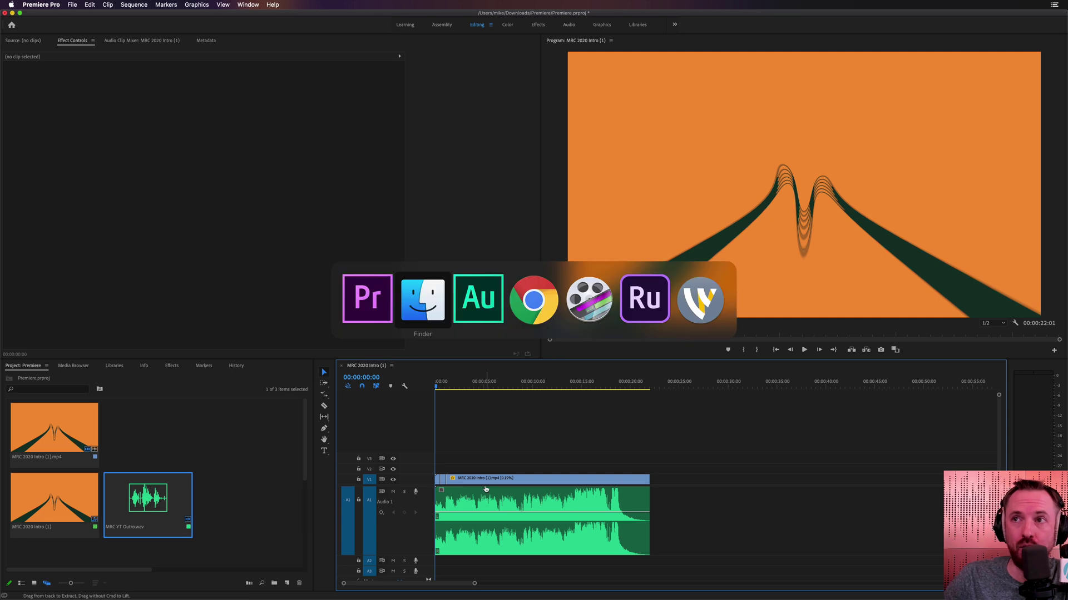
key("ctrl+Tab")
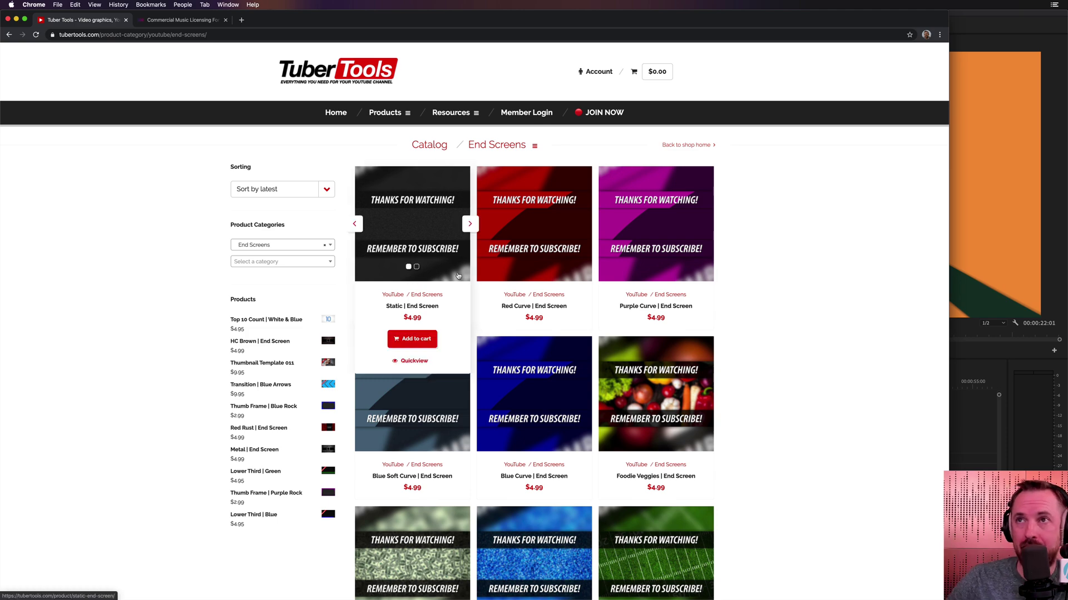
mouse_move(383, 112)
scroll(414, 284, "down", 15)
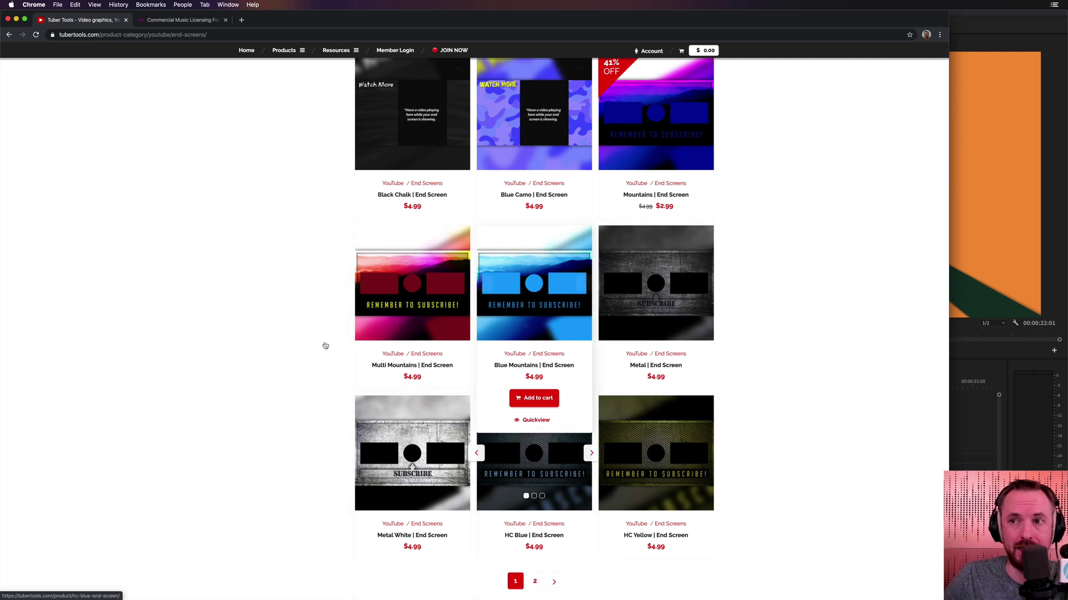
scroll(221, 299, "down", 2)
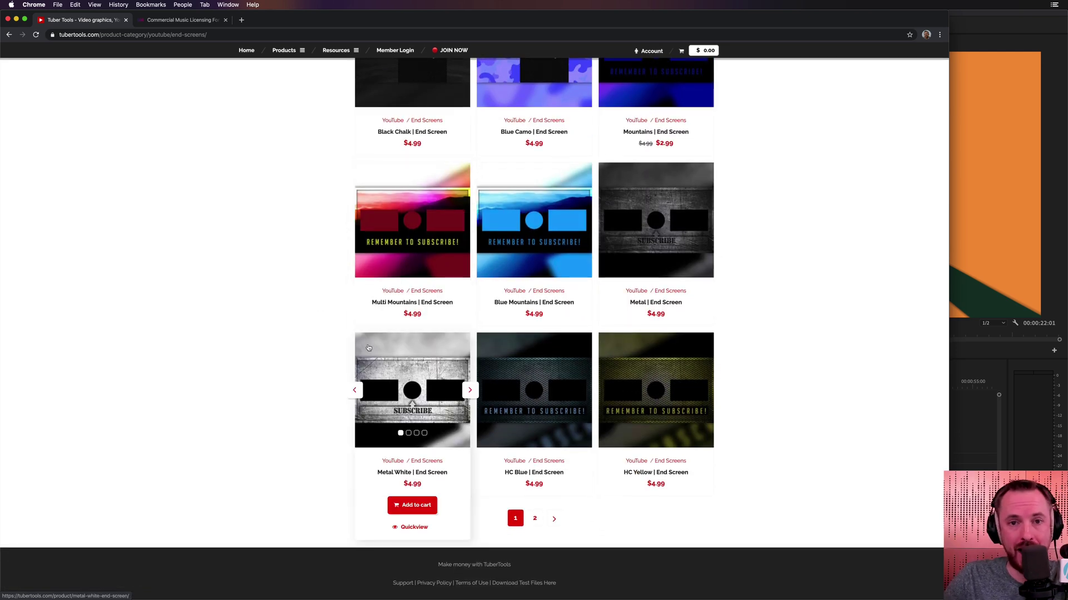
key("super+Tab")
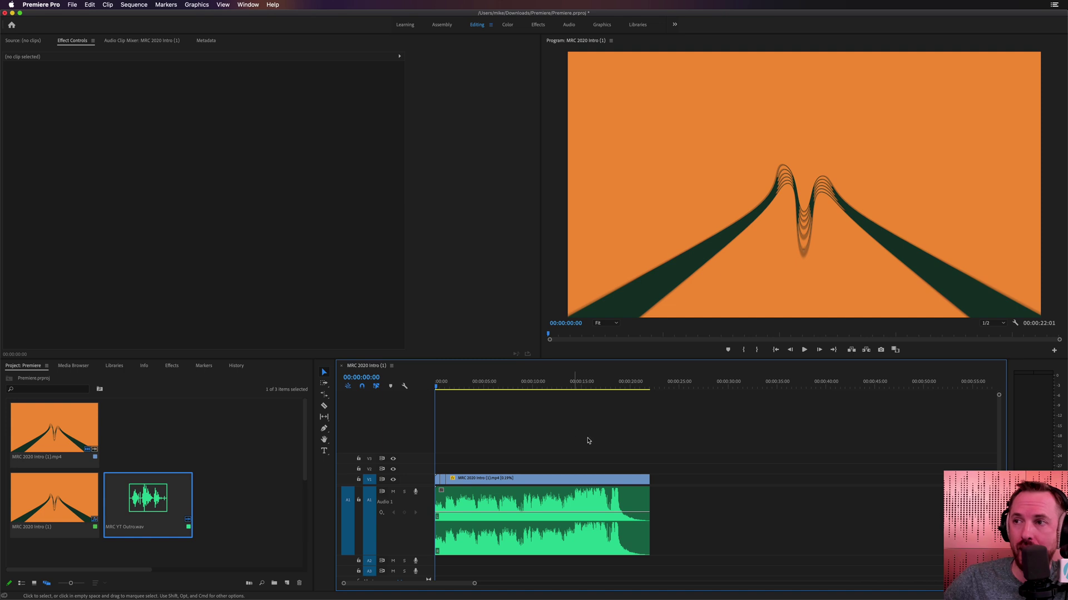
Review the outro ending from about 18 seconds and select the logo clip on V1
left_click(609, 387)
key("space")
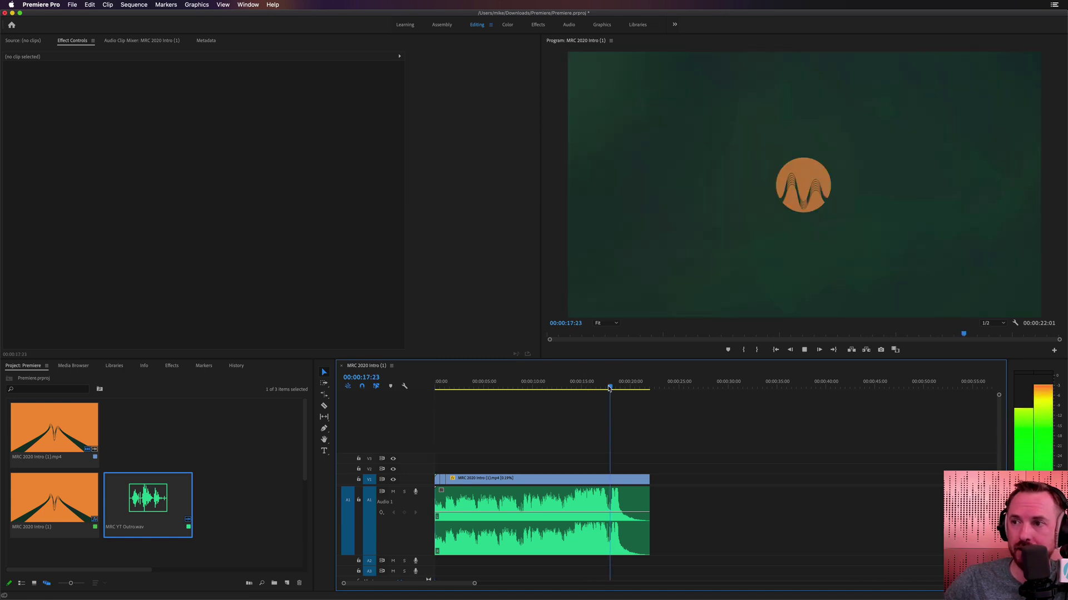
key("space")
key("=")
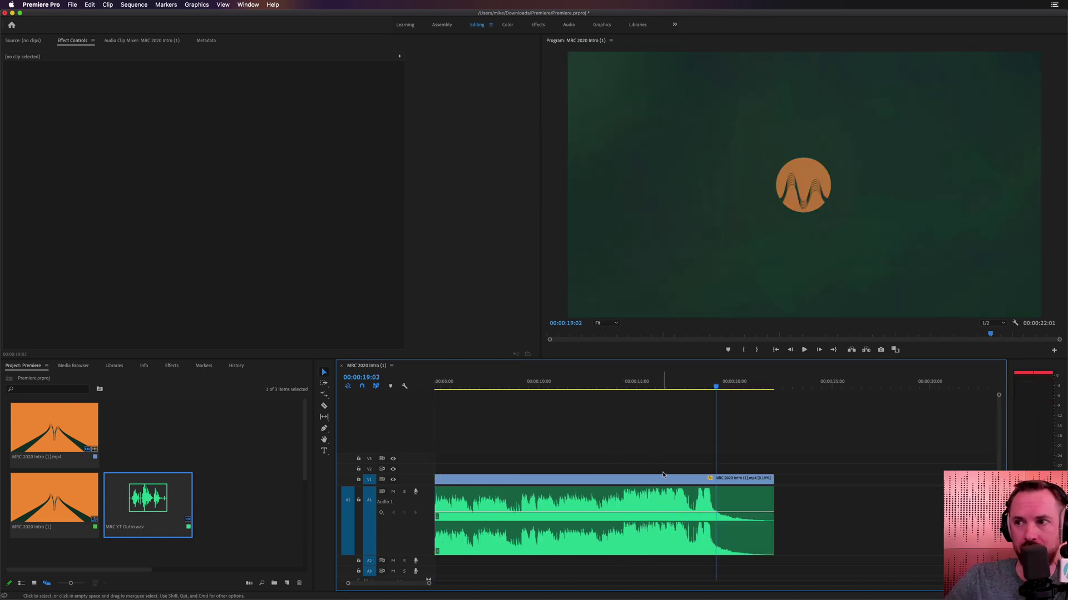
left_click(762, 482)
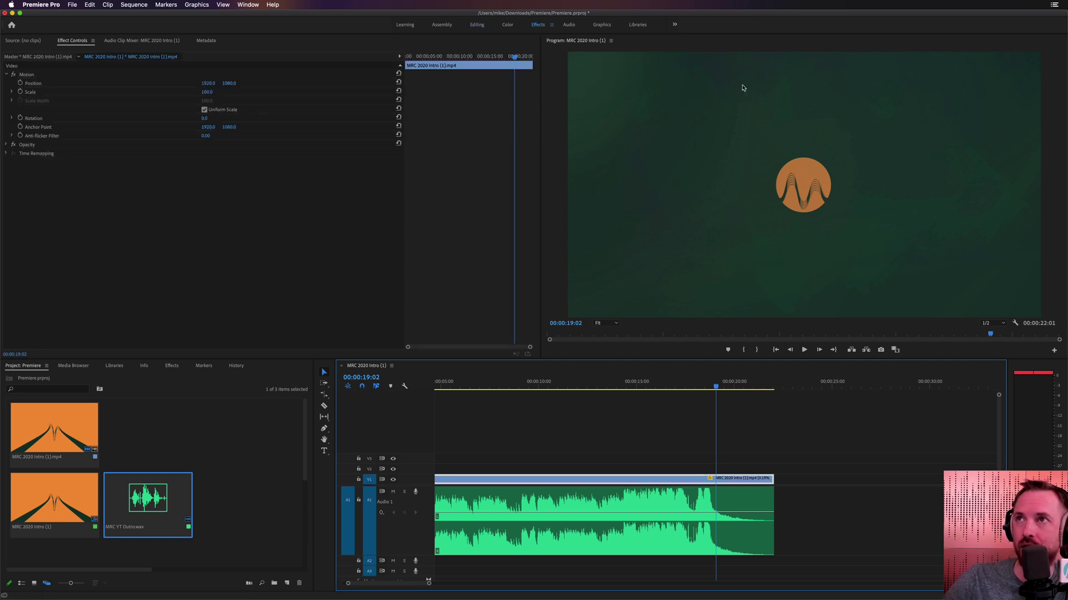
Search 'dip' in Effects, apply Dip to Black to the clip's end, and preview the fade
key("shift+7")
left_click(918, 52)
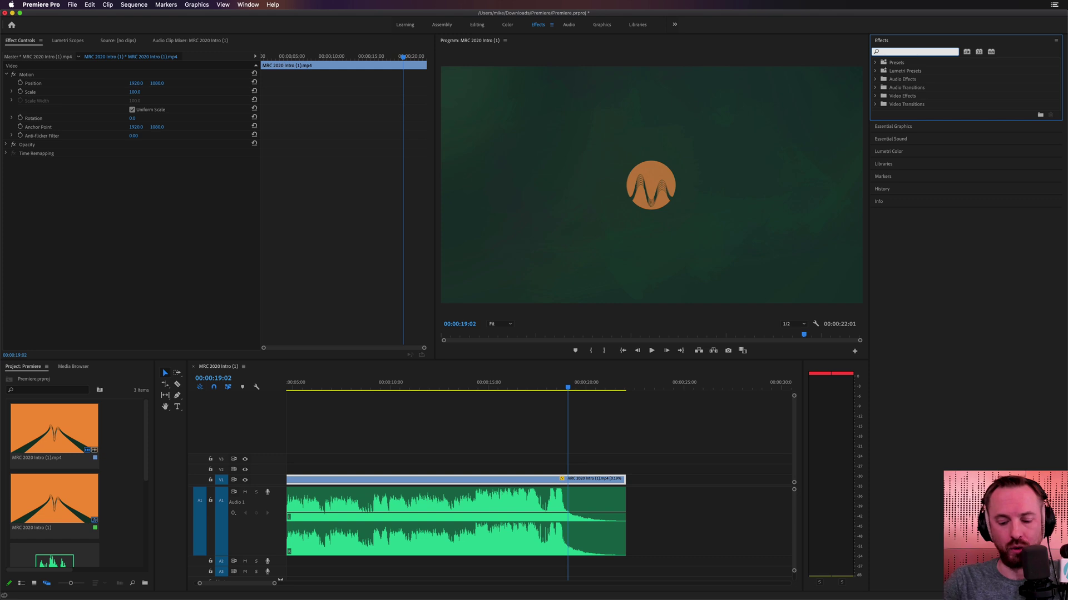
type("di")
type("p")
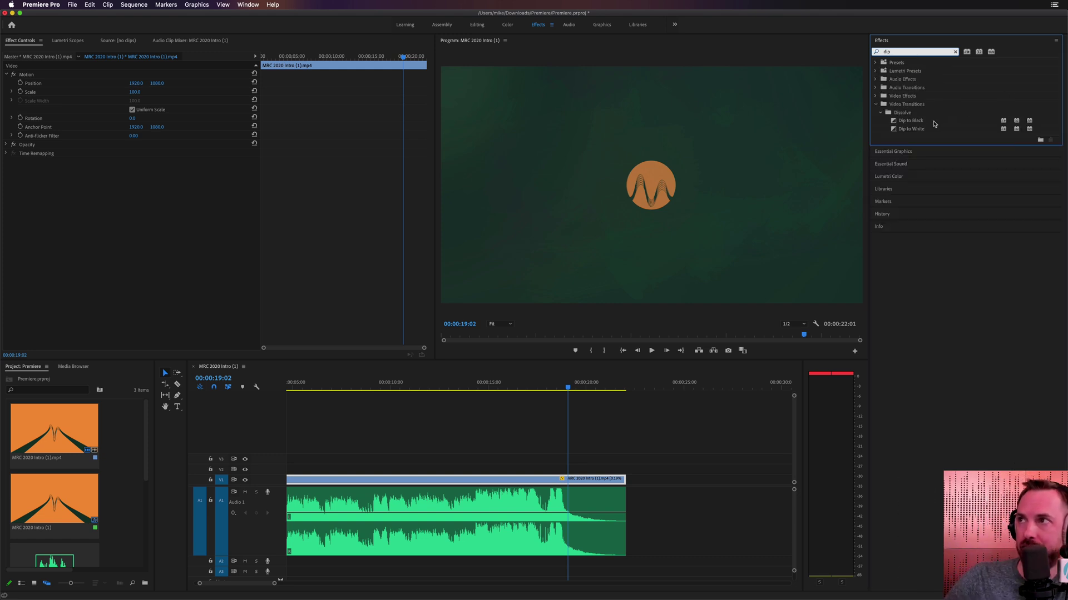
left_click_drag(934, 123, 559, 481)
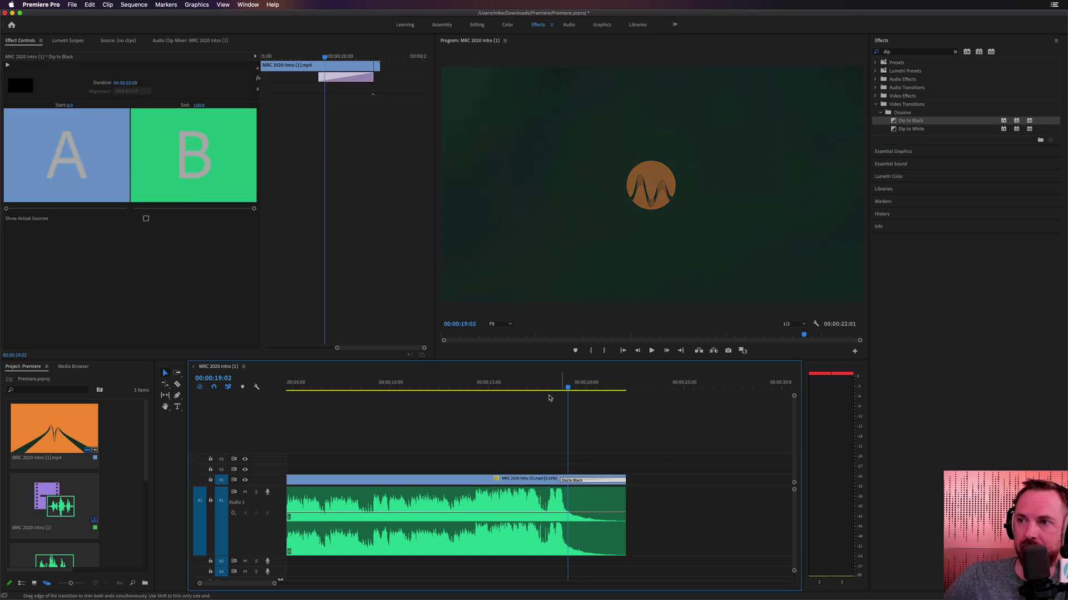
left_click(522, 384)
key("space")
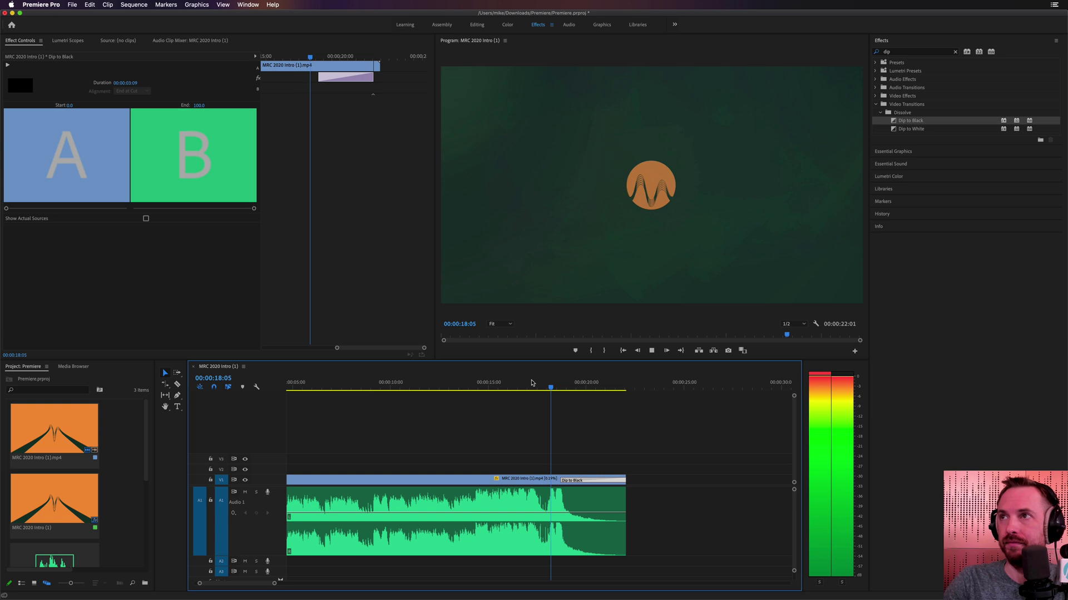
key("minus")
key("minus")
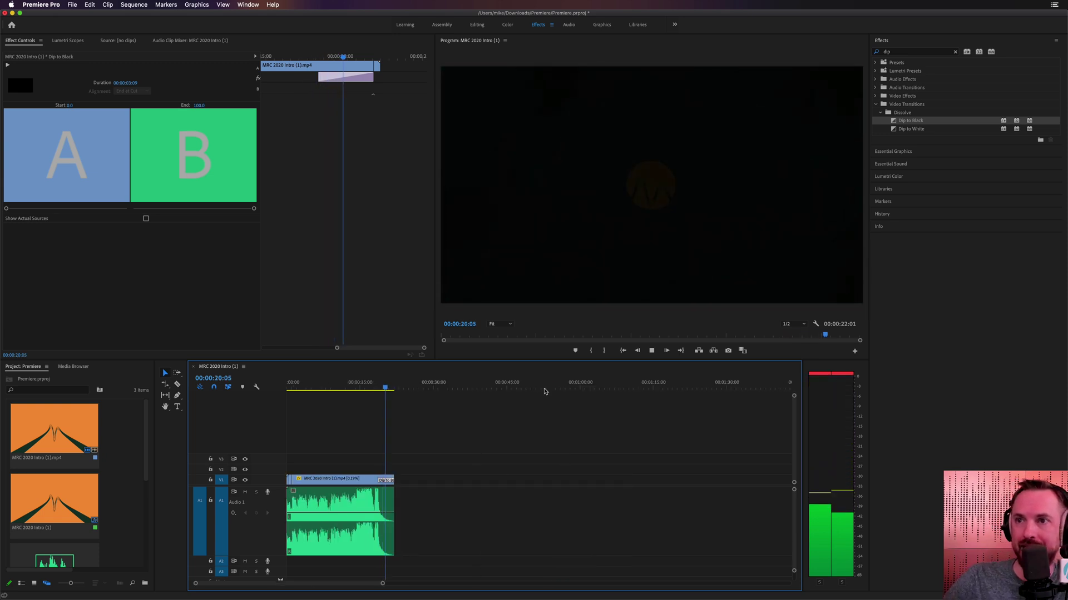